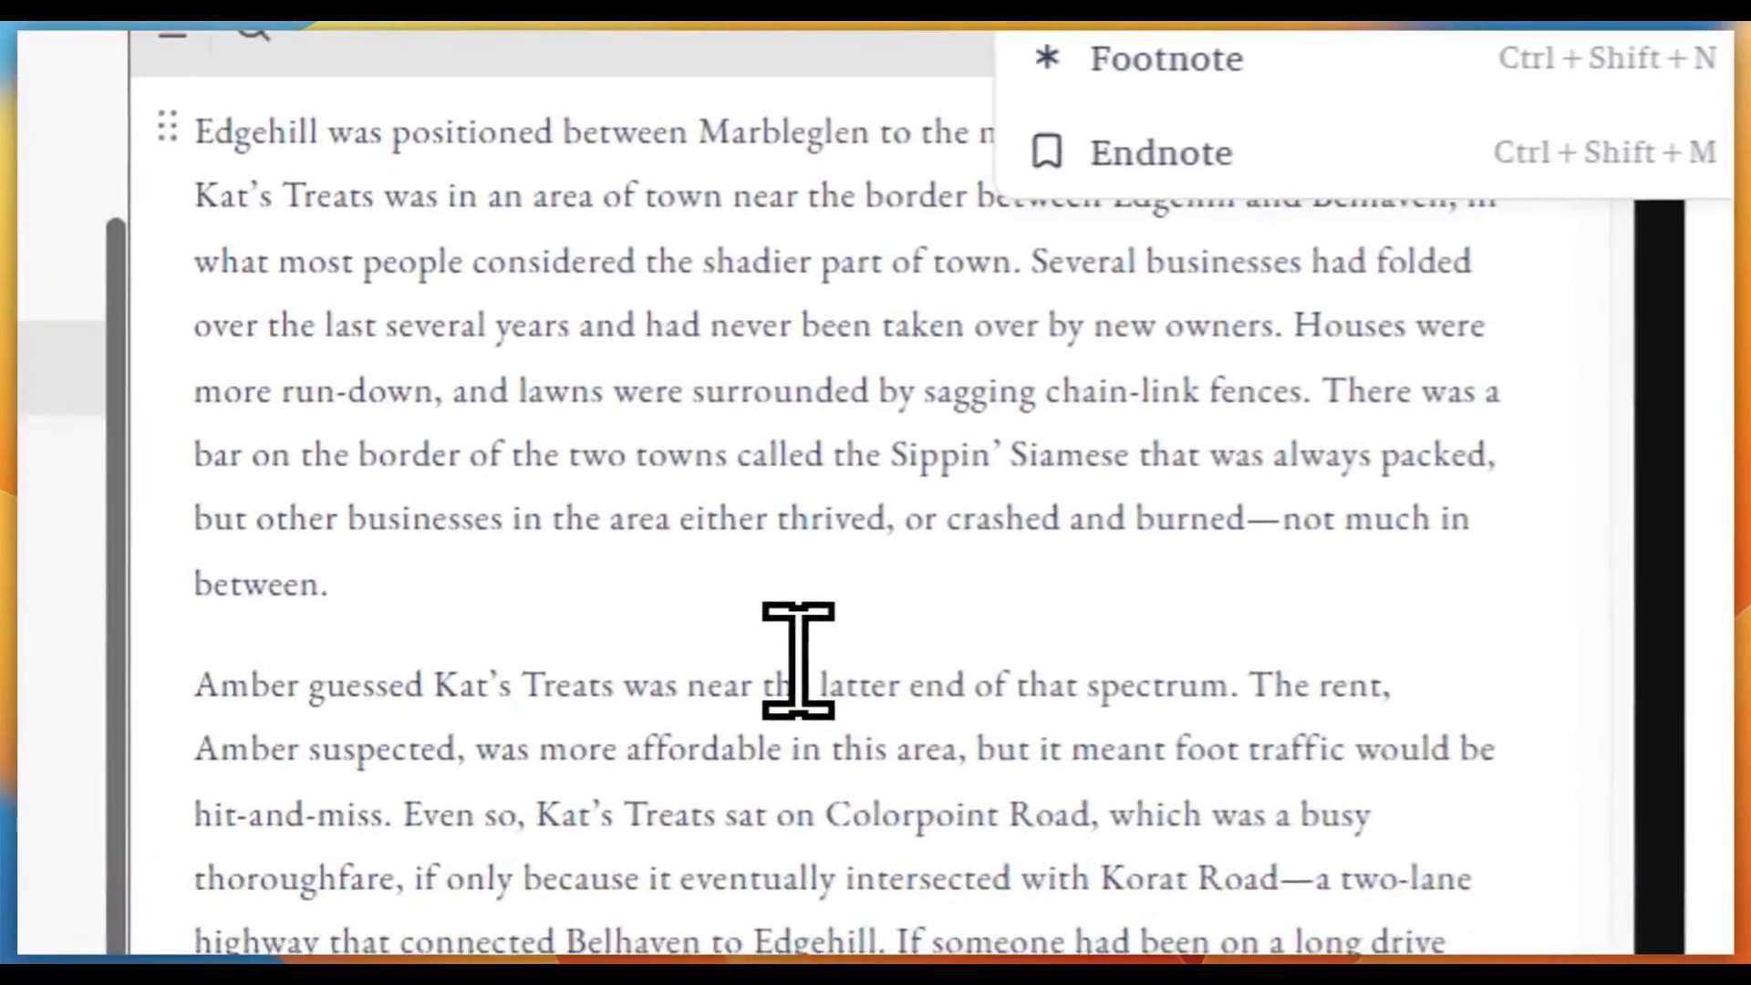
Insert an endnote reading "This is an endnote" at the end of Chapter 3's first paragraph
{"action": "left_click", "coordinate": [401, 889]}
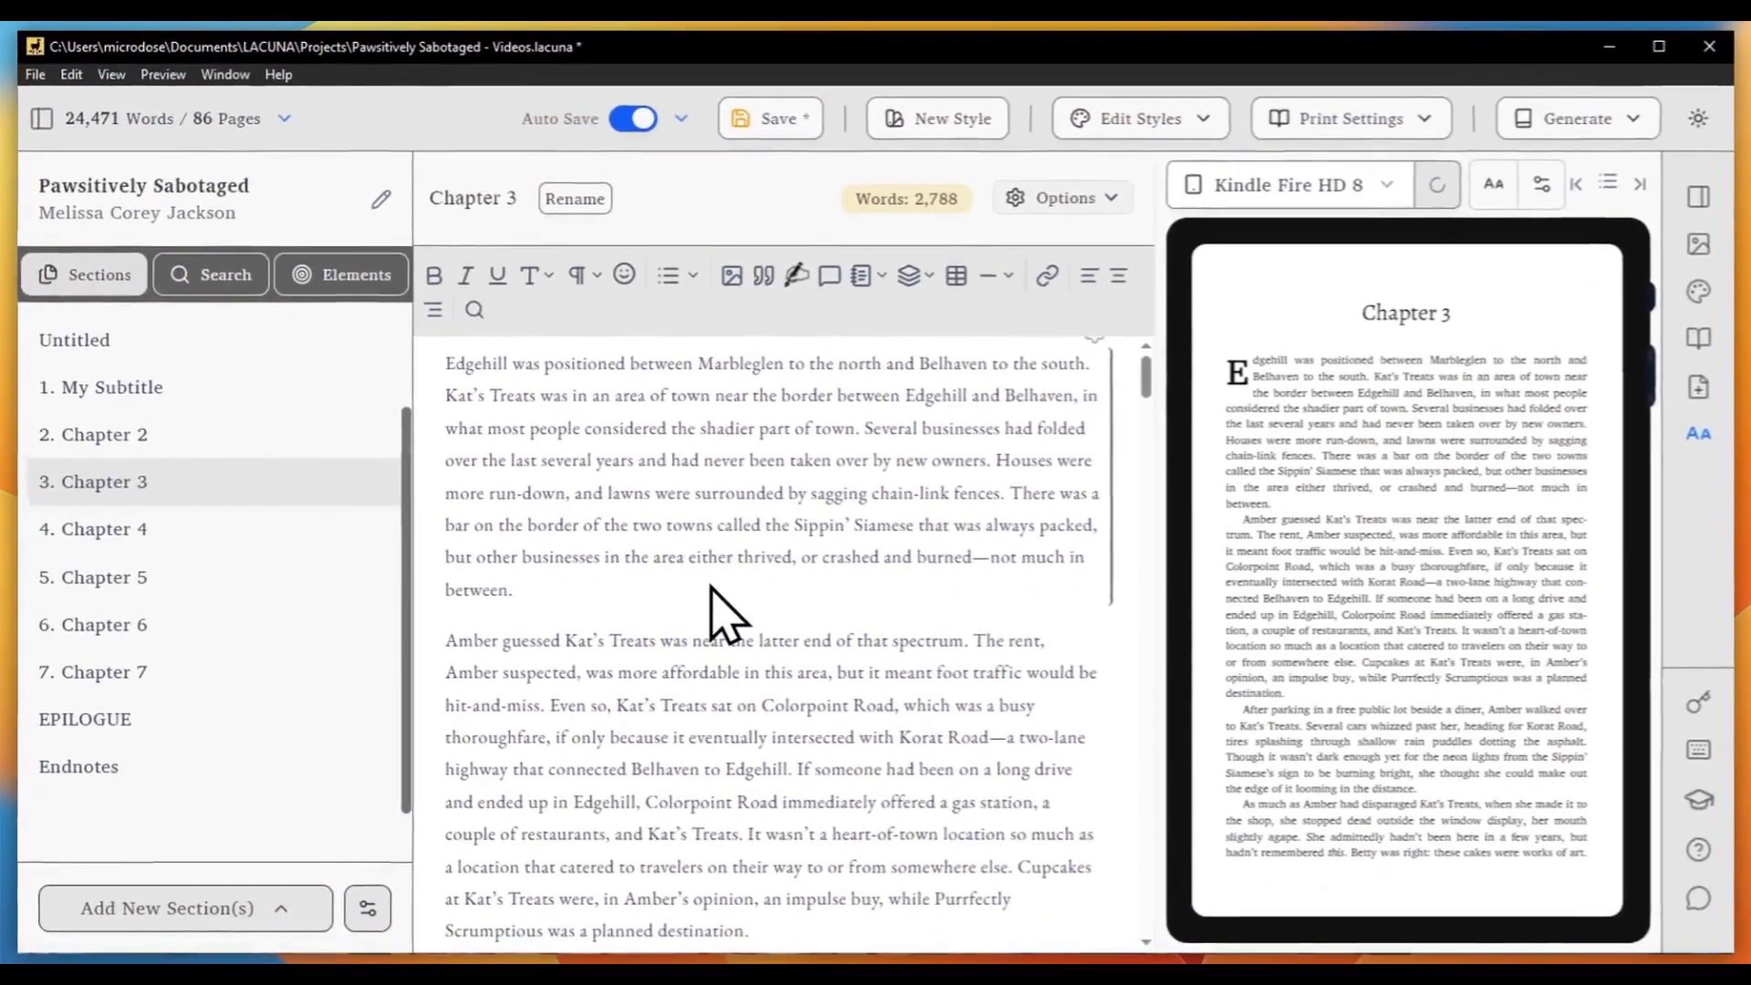
{"action": "key", "text": "ctrl+shift+m"}
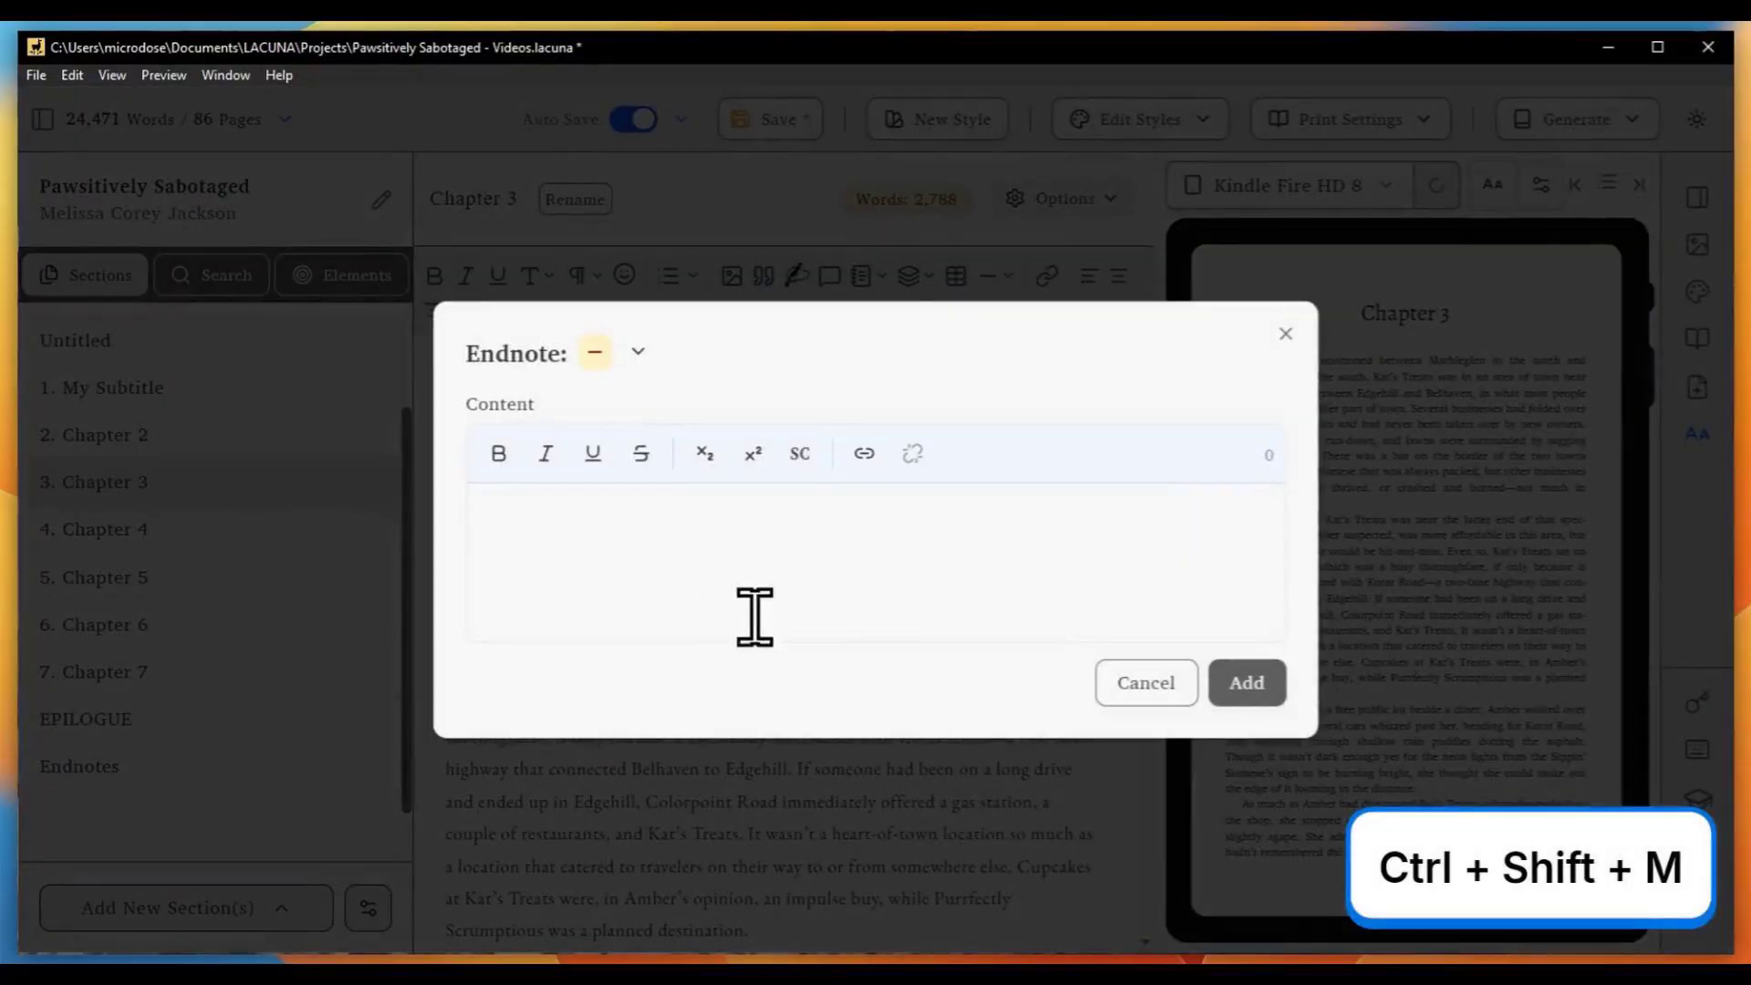
{"action": "left_click", "coordinate": [696, 552]}
{"action": "type", "text": "This is an end"}
{"action": "left_click", "coordinate": [1222, 686]}
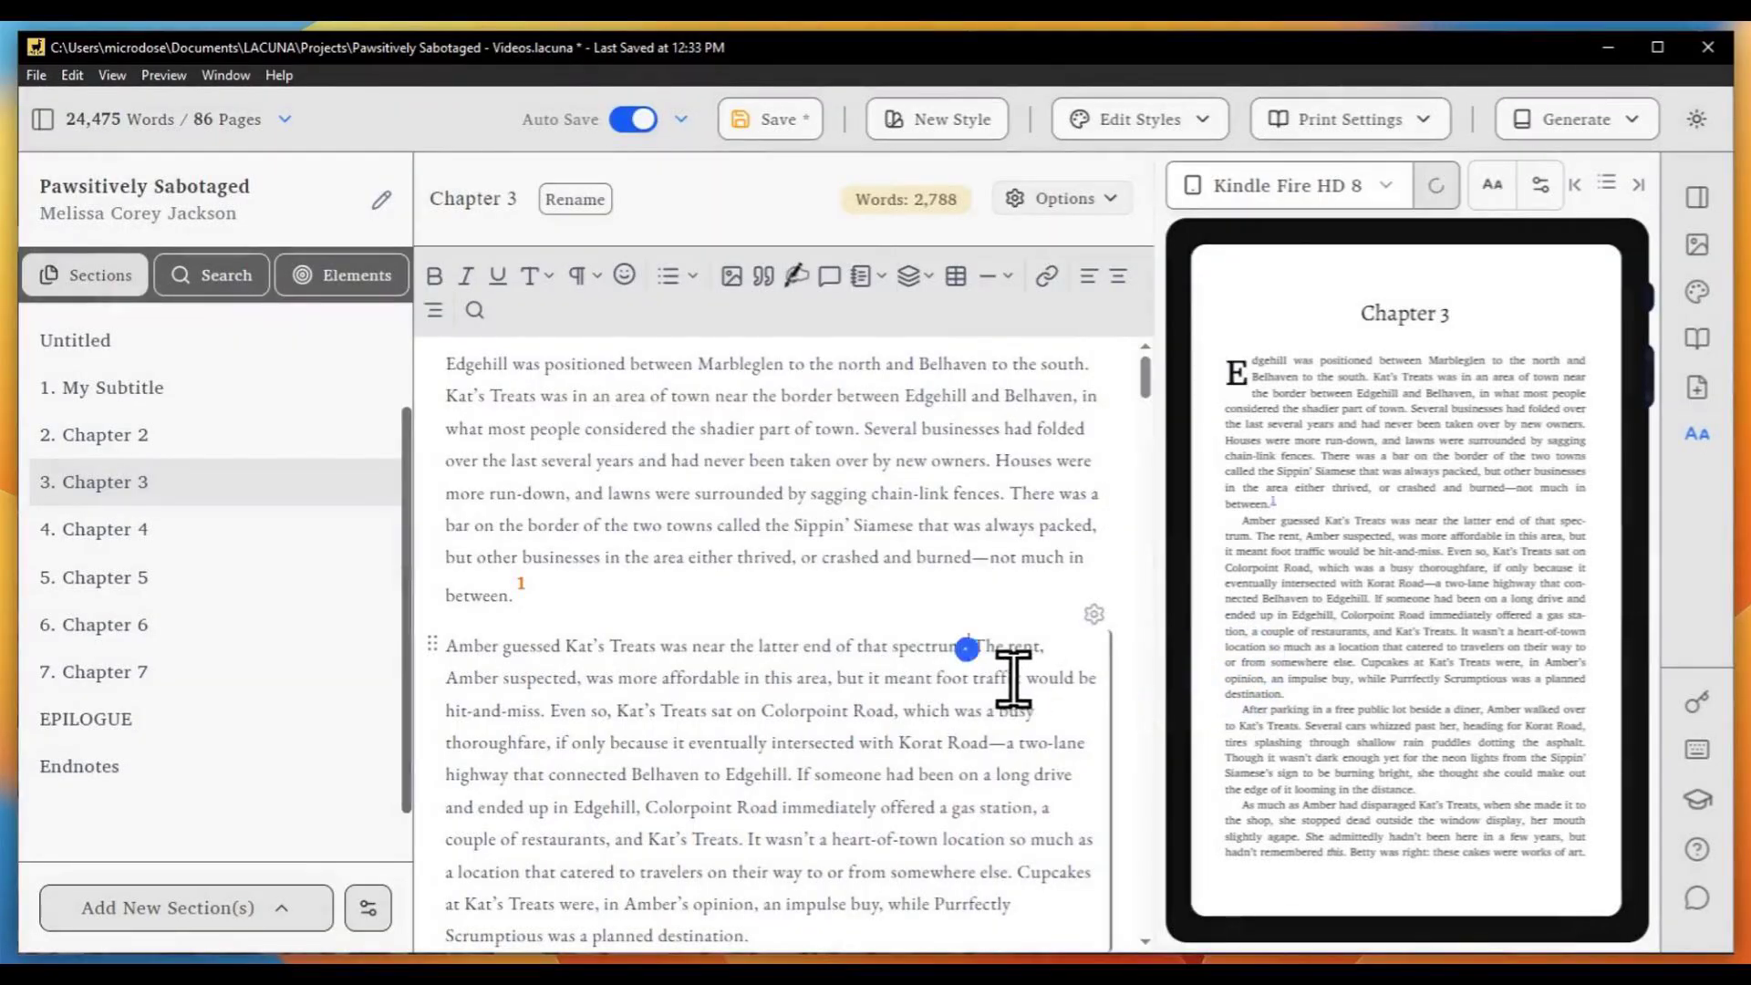
Insert a footnote reading "This is a footnote" after "the latter end of that spectrum." in Chapter 3's second paragraph
{"action": "left_click", "coordinate": [871, 275]}
{"action": "left_click", "coordinate": [897, 326]}
{"action": "left_click", "coordinate": [922, 625]}
{"action": "type", "text": "This is a footnote"}
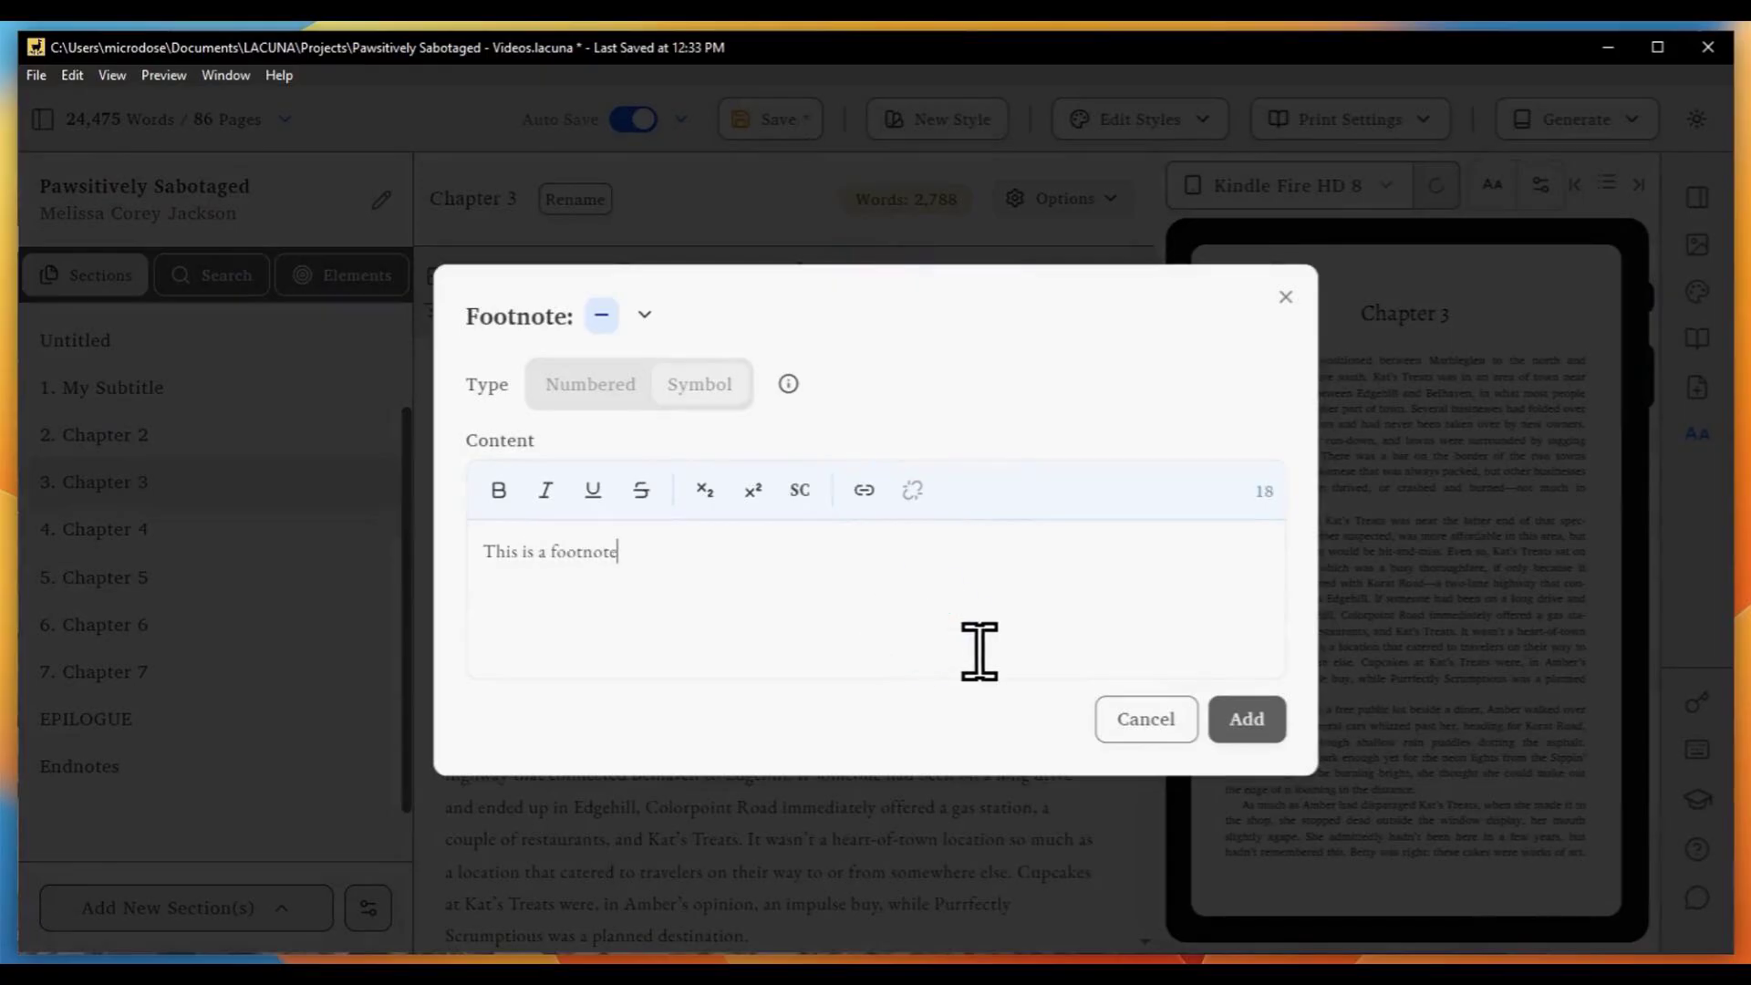
{"action": "left_click", "coordinate": [1256, 730]}
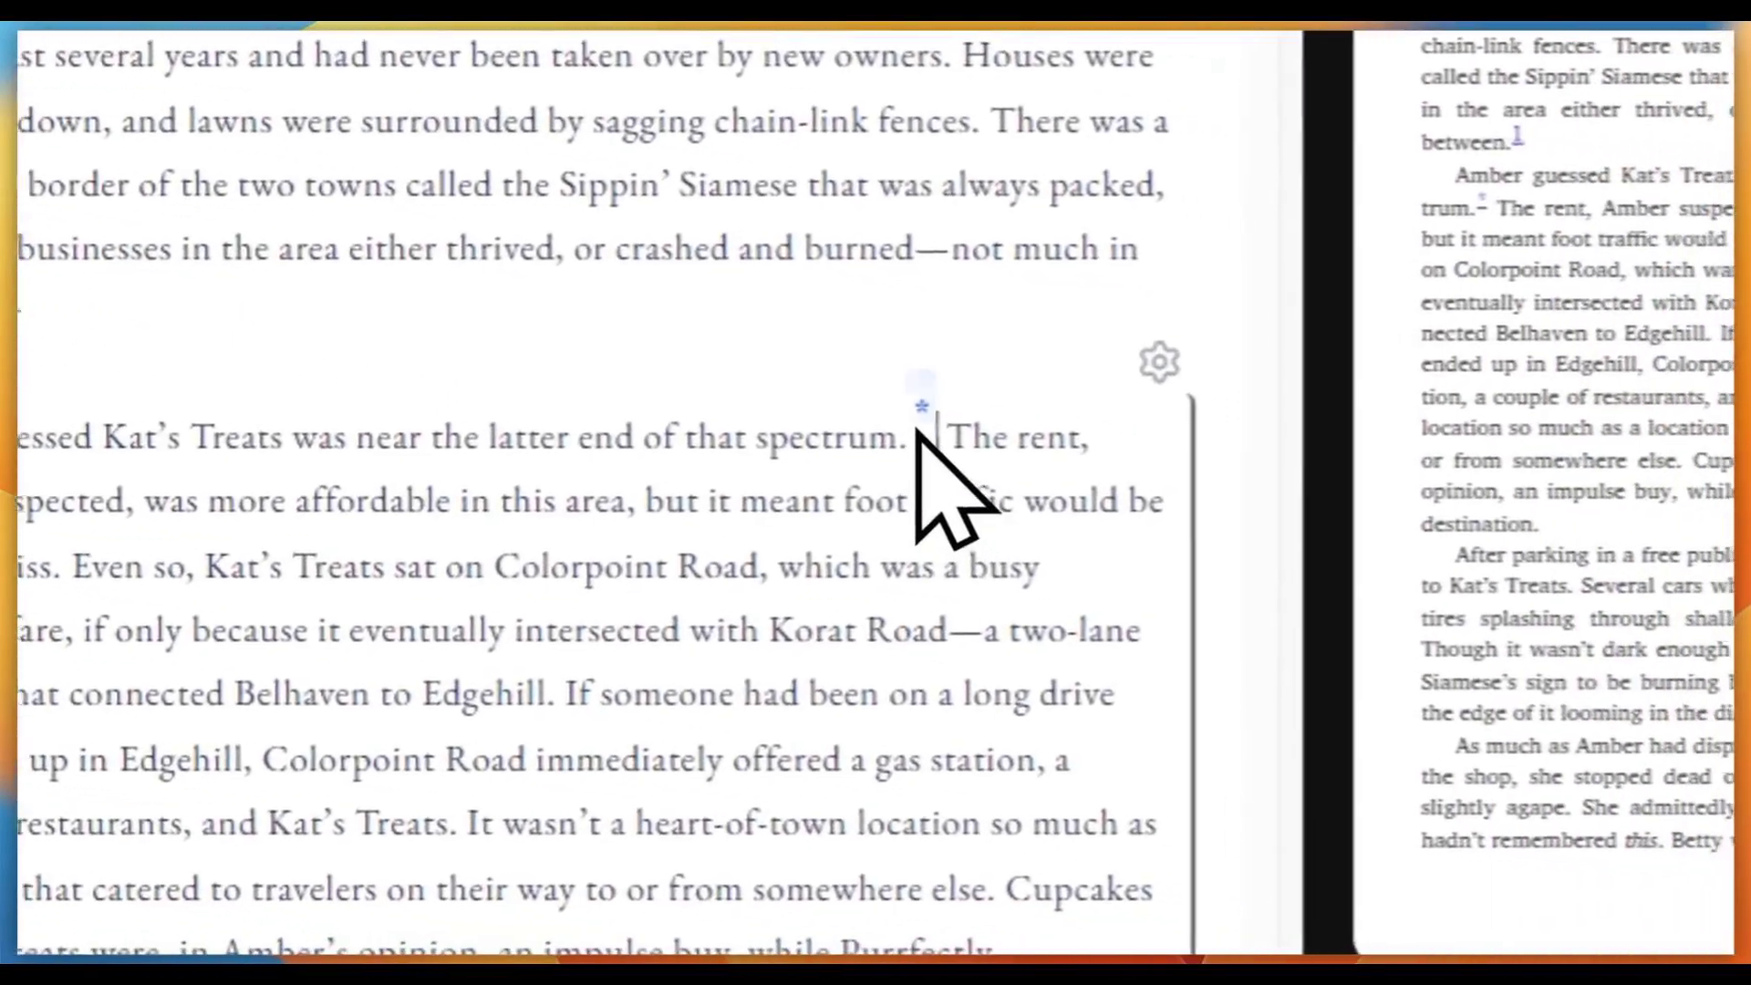
{"action": "mouse_move", "coordinate": [920, 424]}
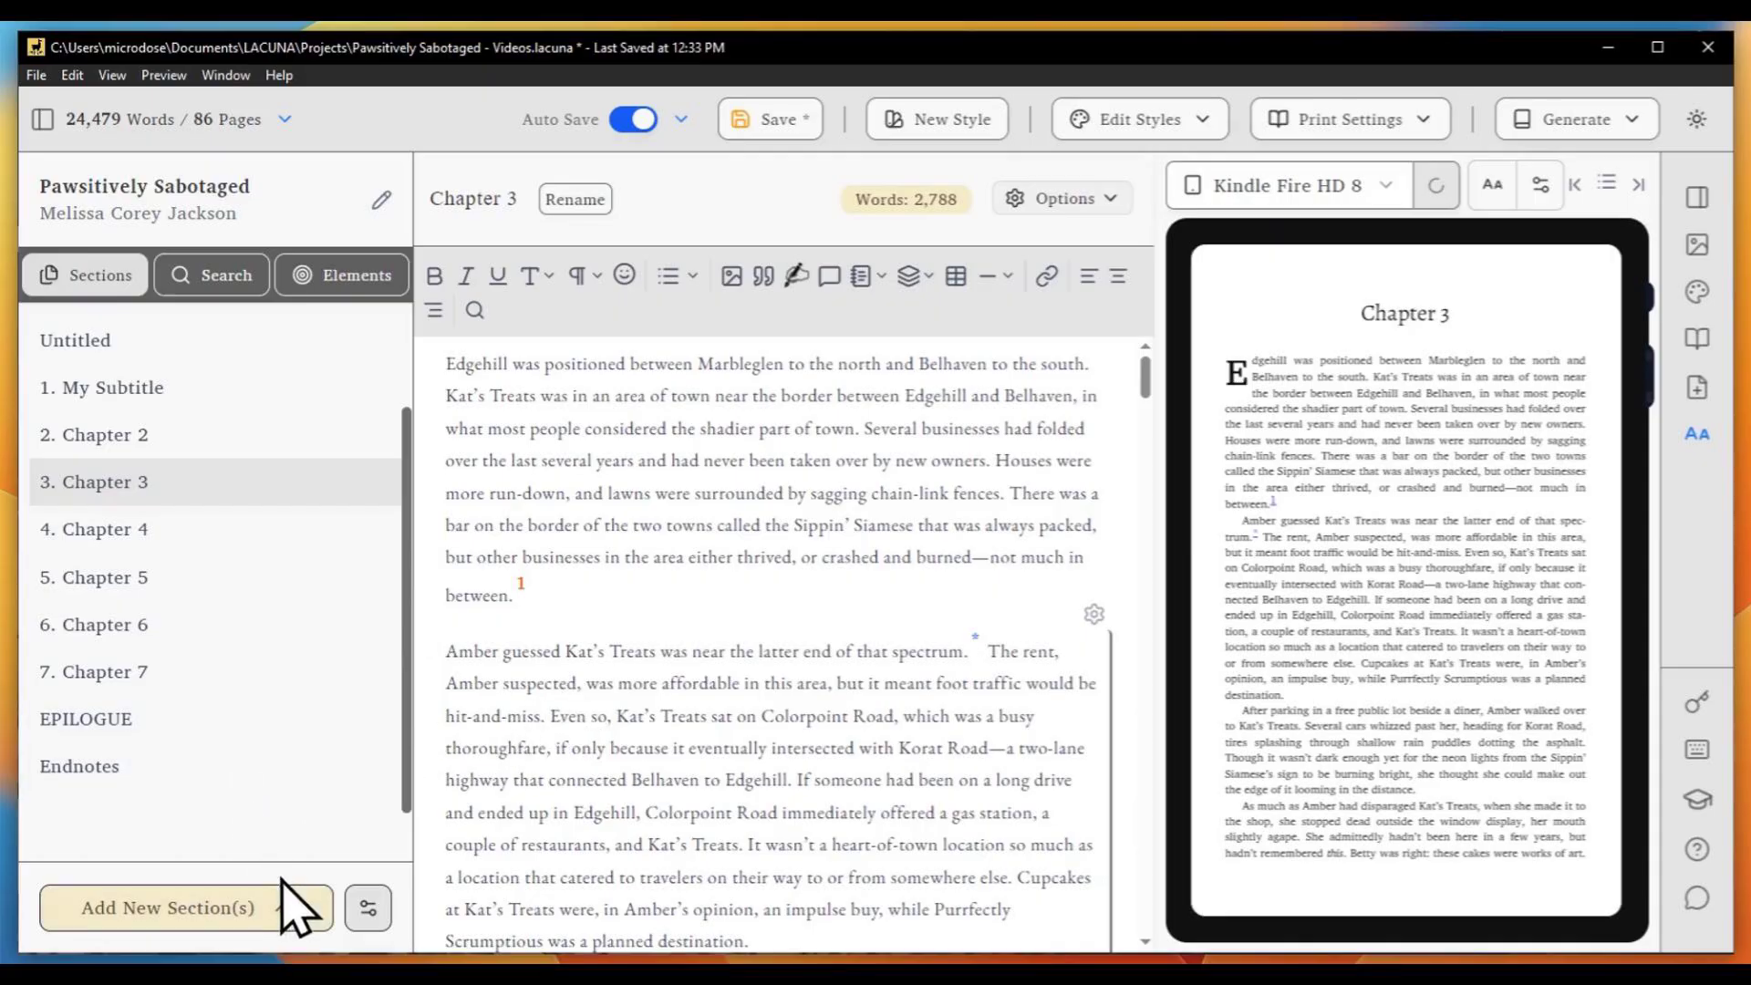
View the Endnotes section and find the Endnotes type among the back matter sections that can be added
{"action": "left_click", "coordinate": [272, 774]}
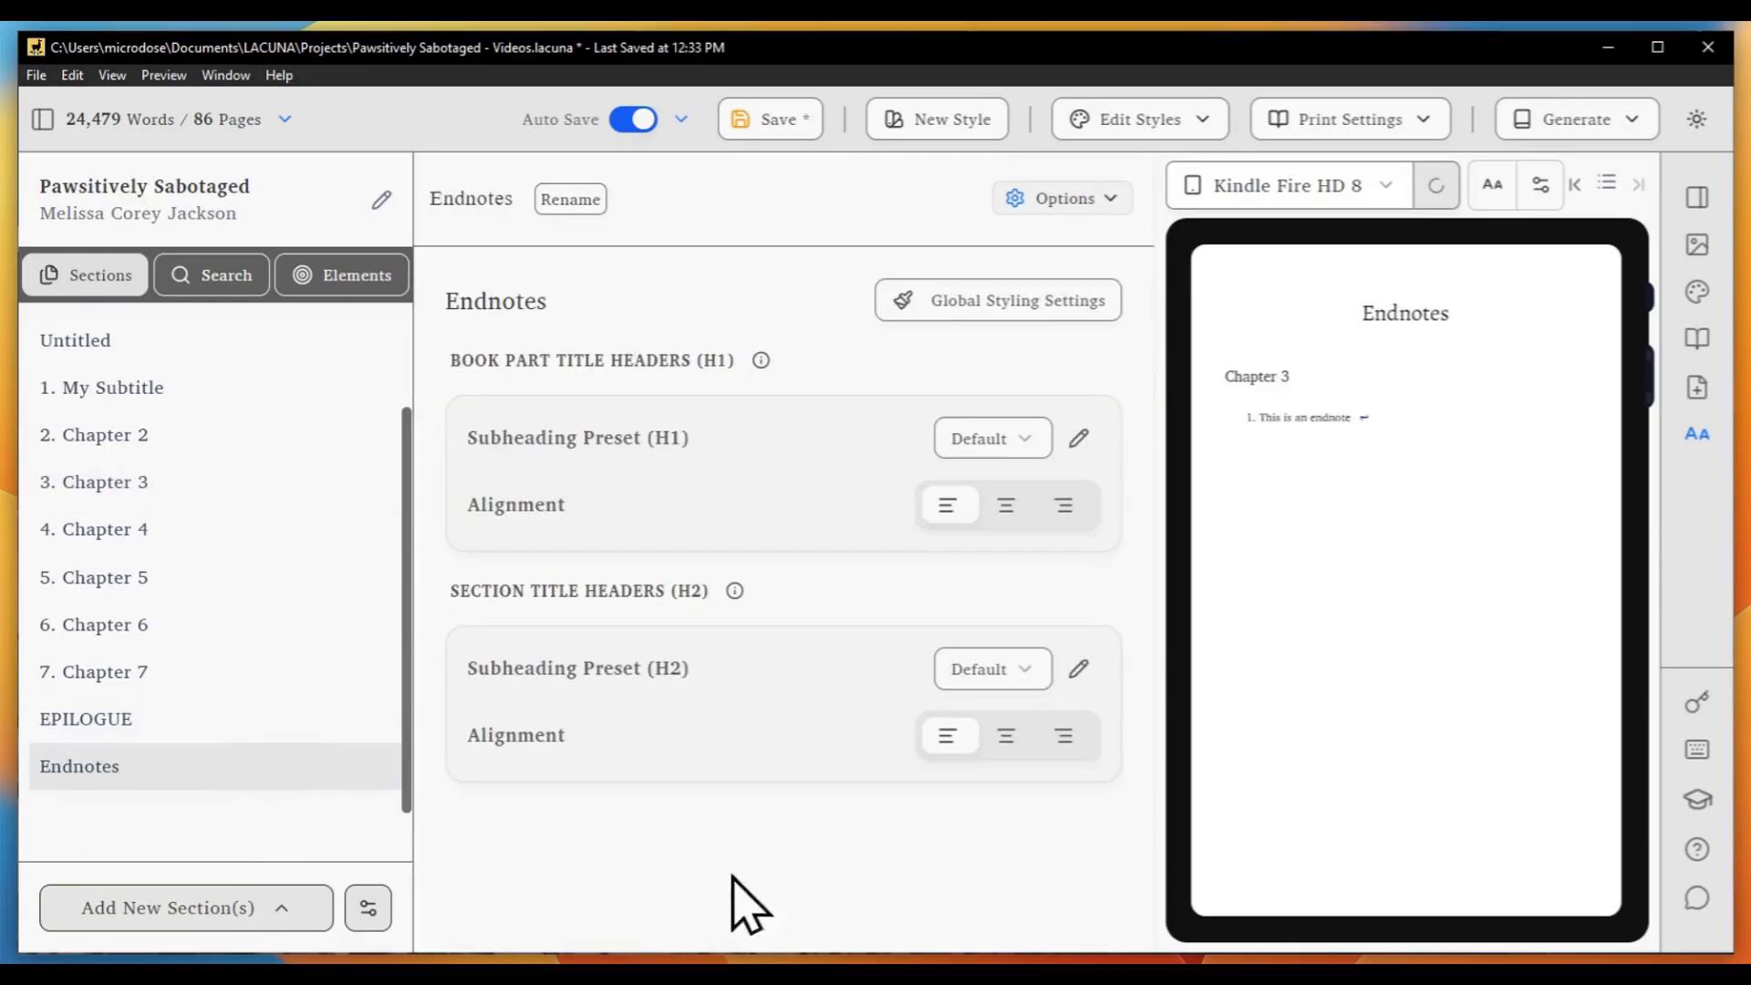
{"action": "left_click", "coordinate": [278, 905]}
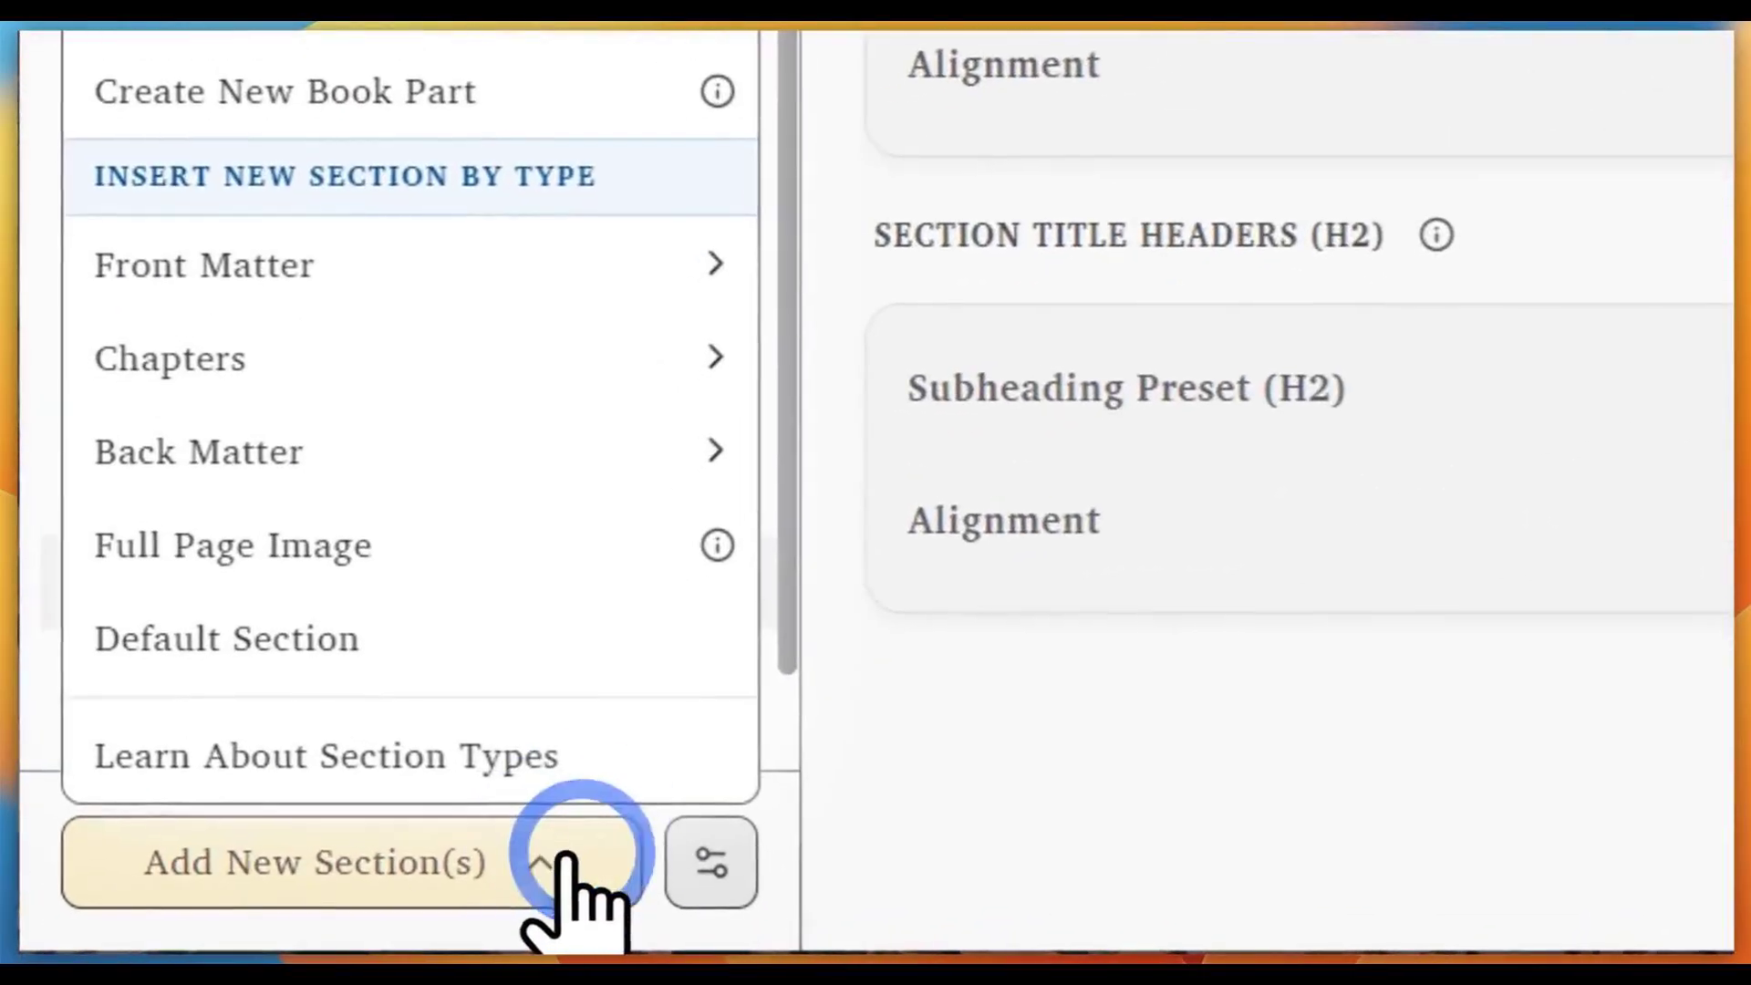
{"action": "mouse_move", "coordinate": [300, 703]}
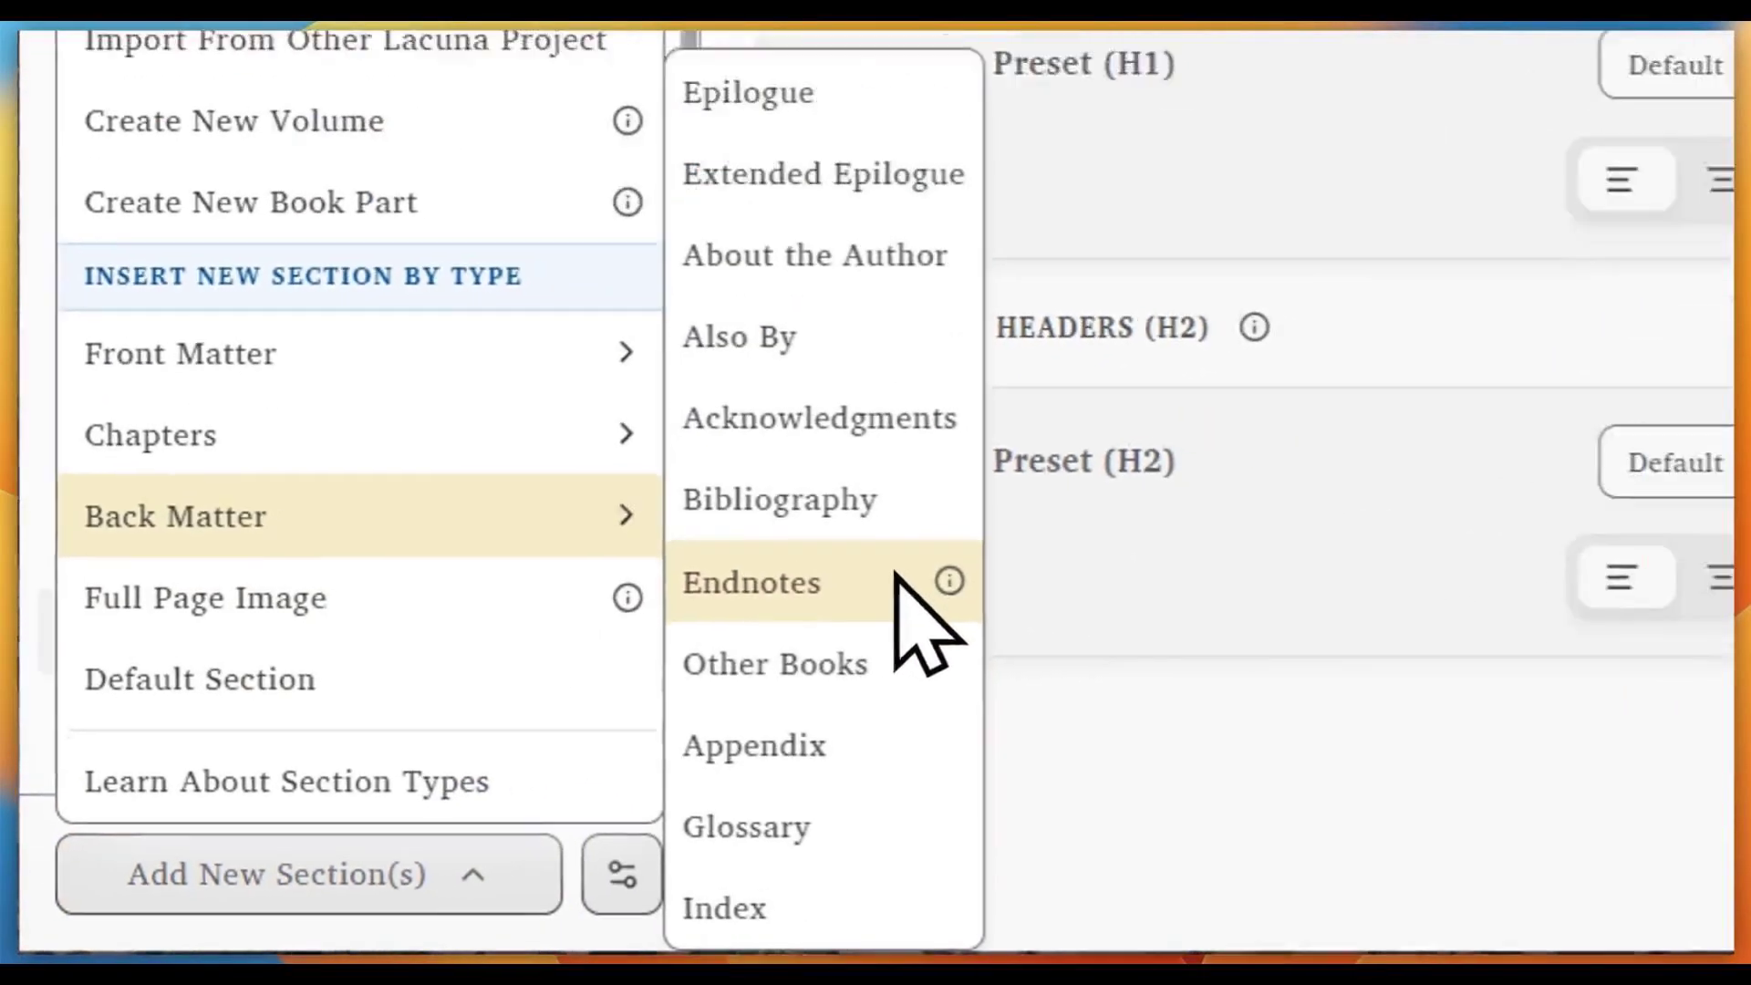
{"action": "left_click", "coordinate": [1035, 519]}
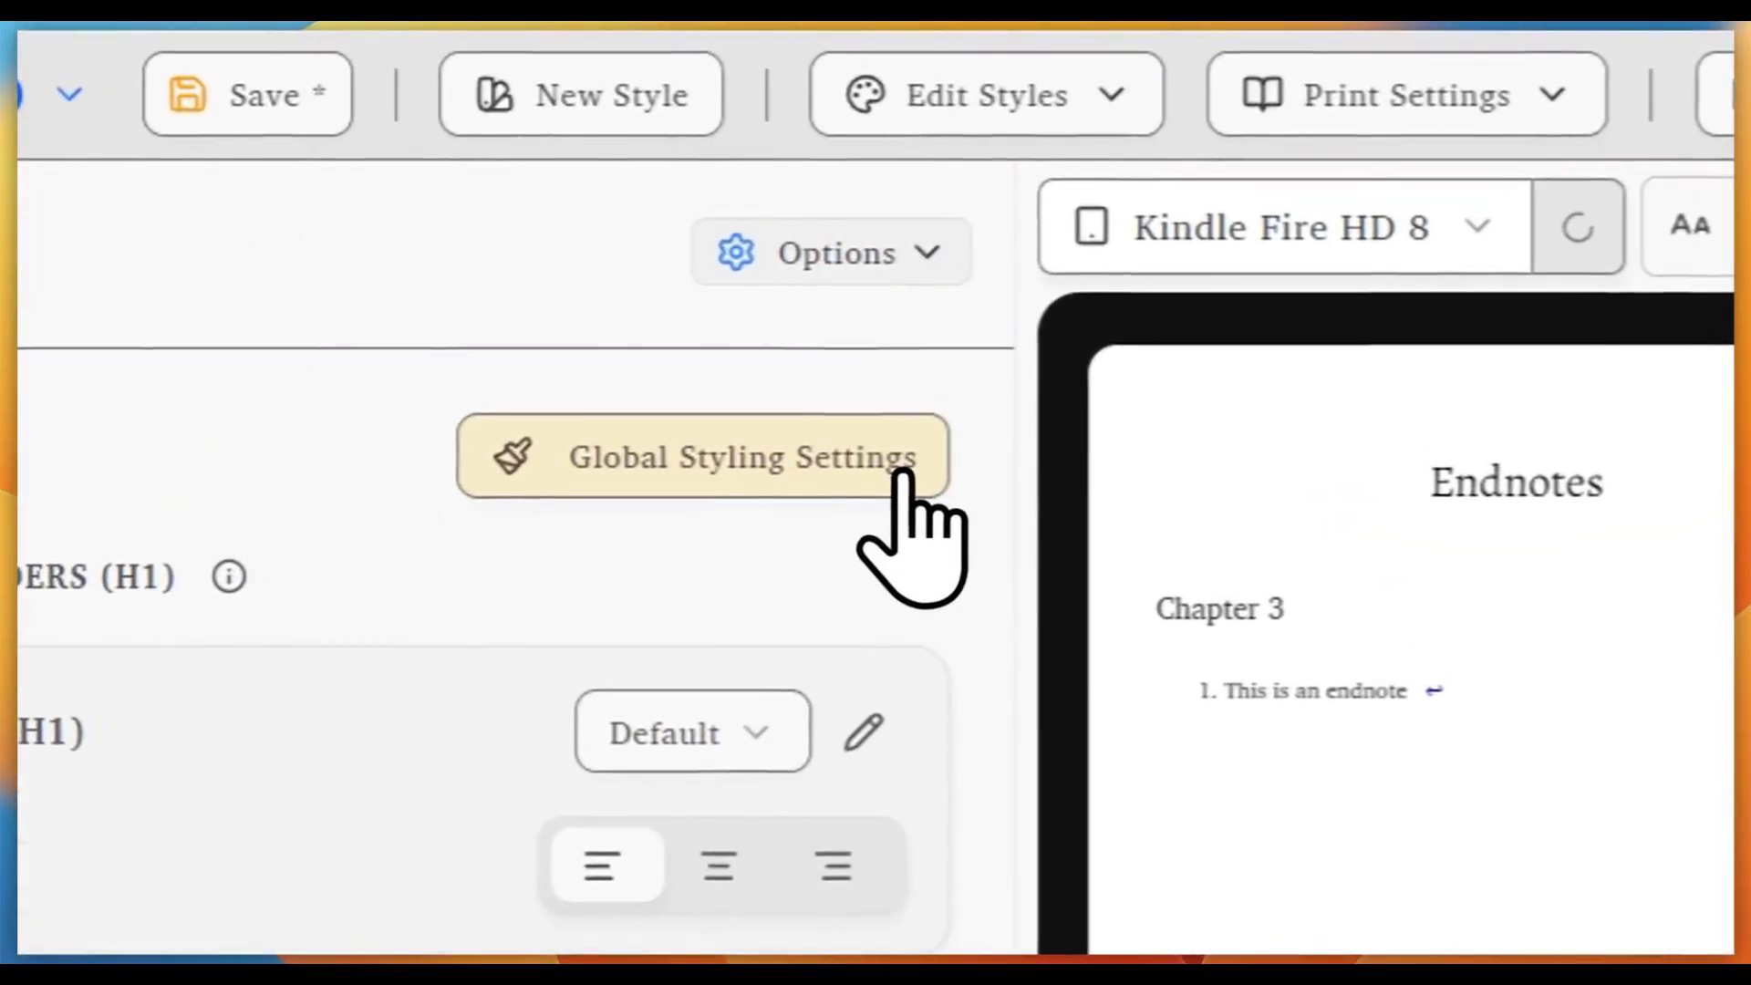
Review the global endnote styling settings, including the end-of-section heading title and separator options
{"action": "left_click", "coordinate": [903, 472]}
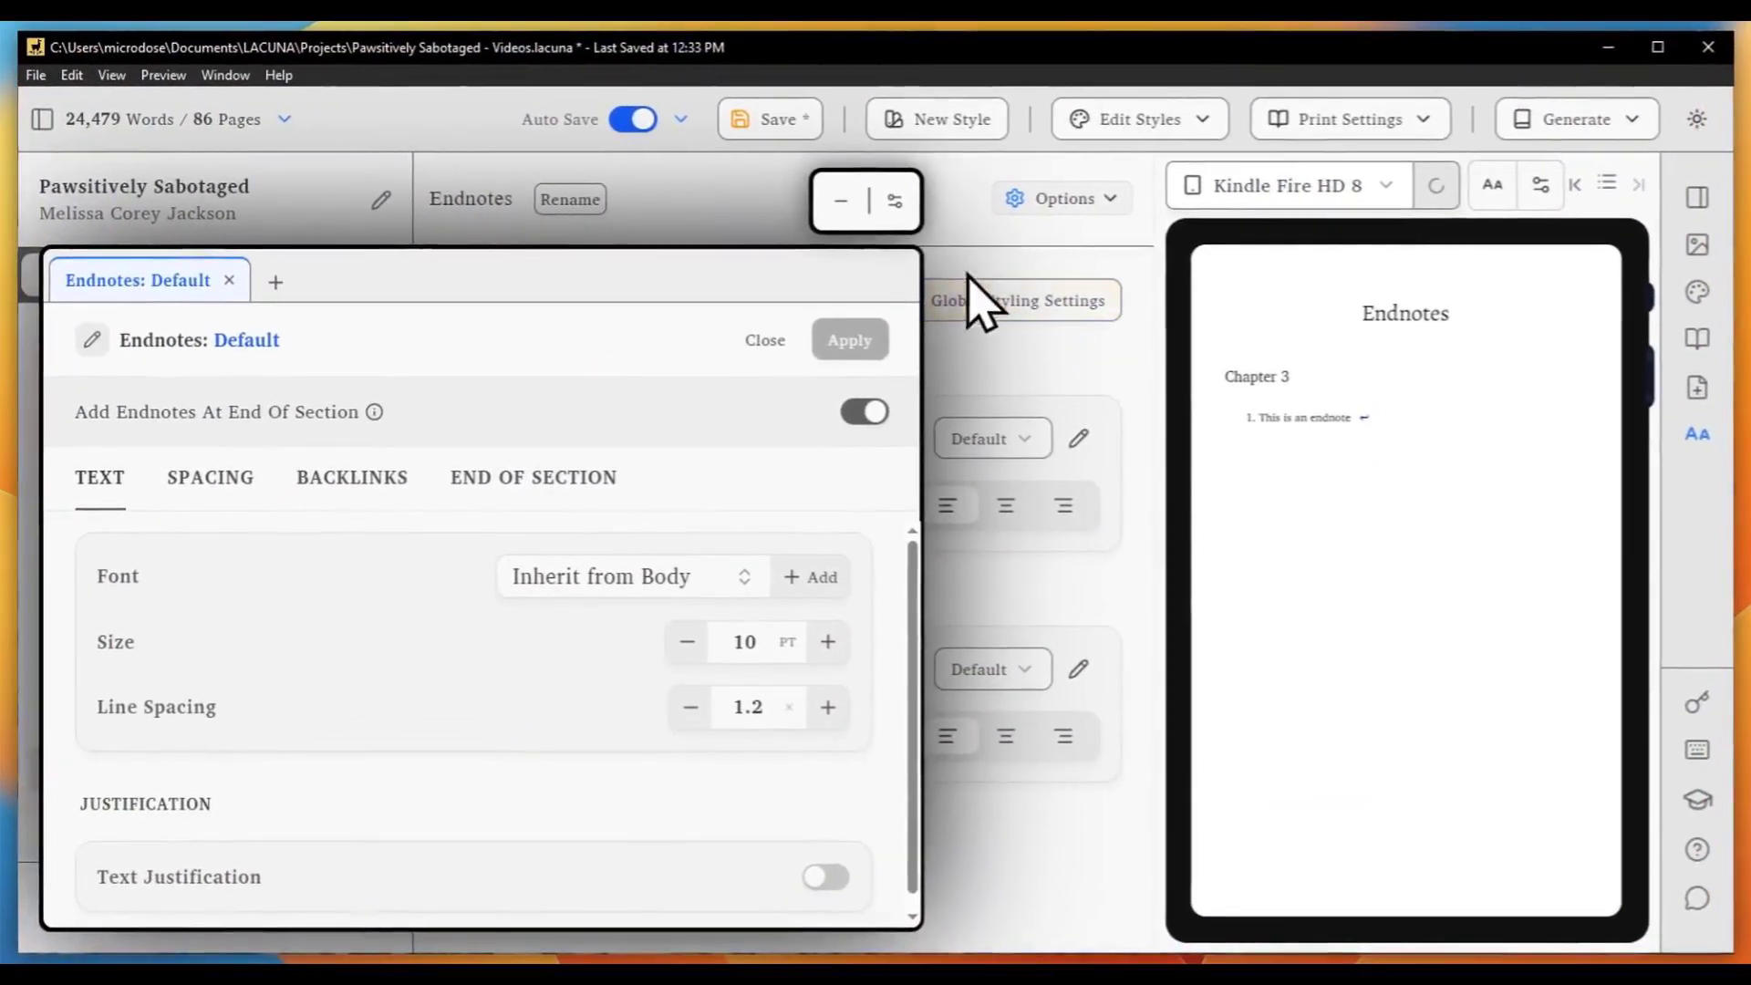
{"action": "left_click", "coordinate": [763, 340]}
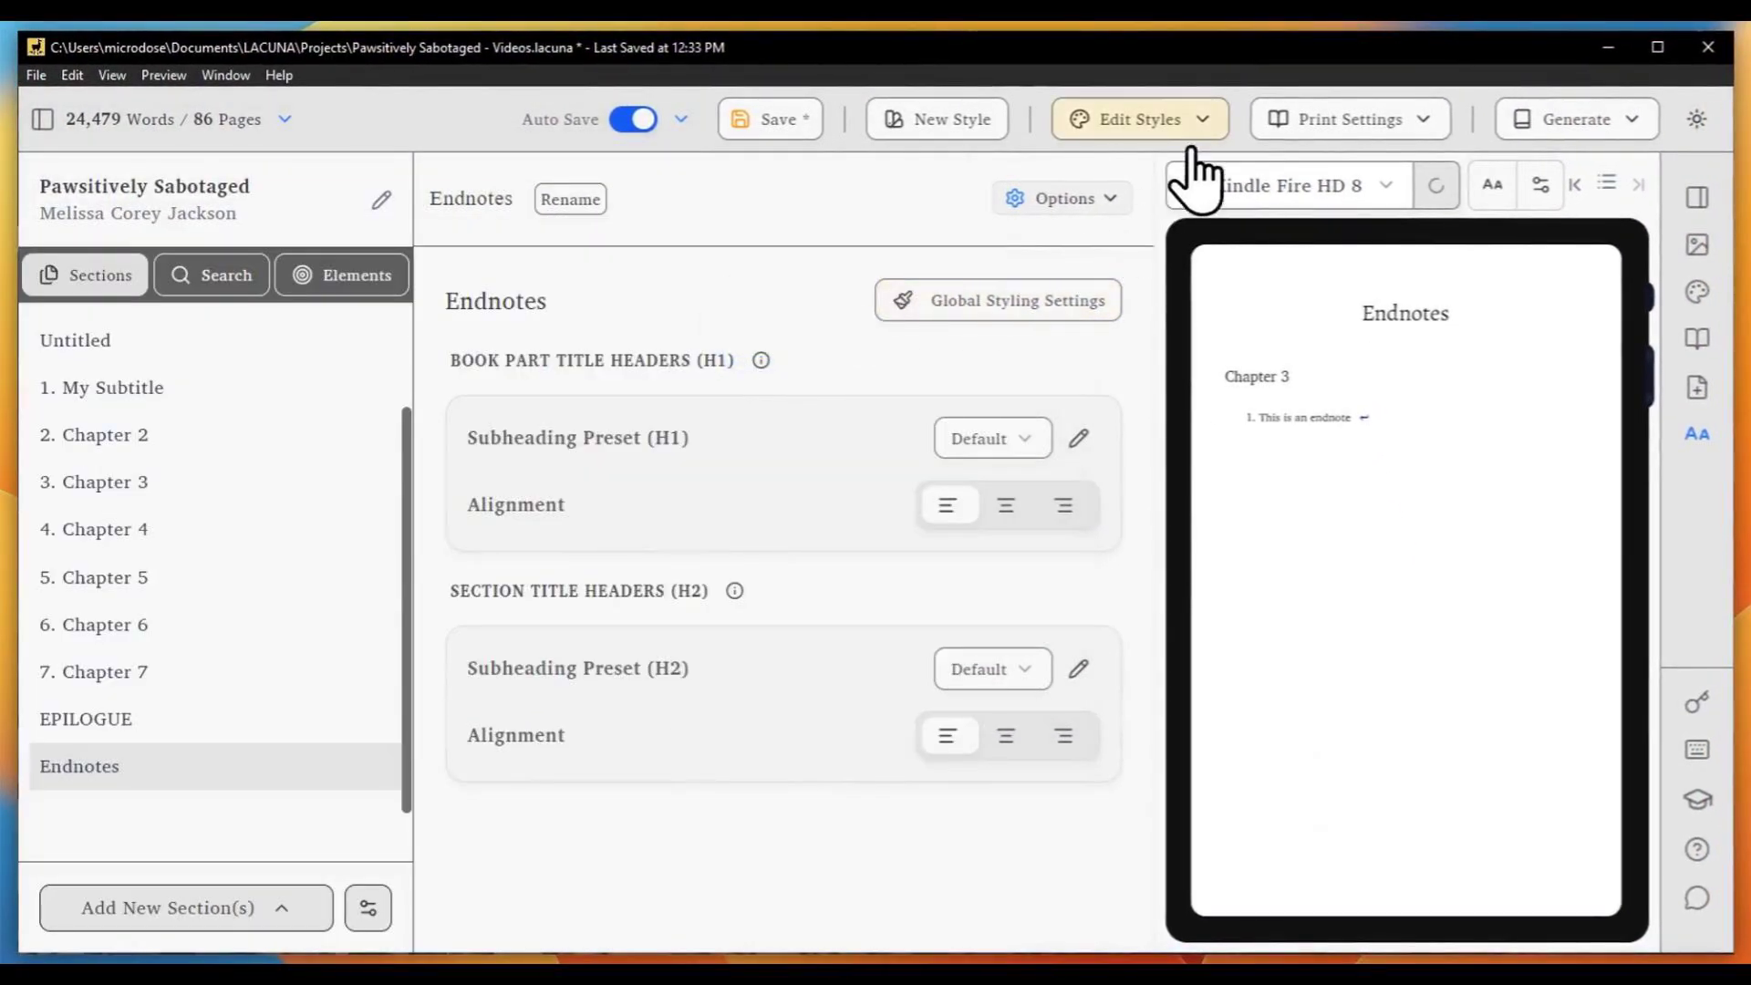
{"action": "left_click", "coordinate": [1208, 122]}
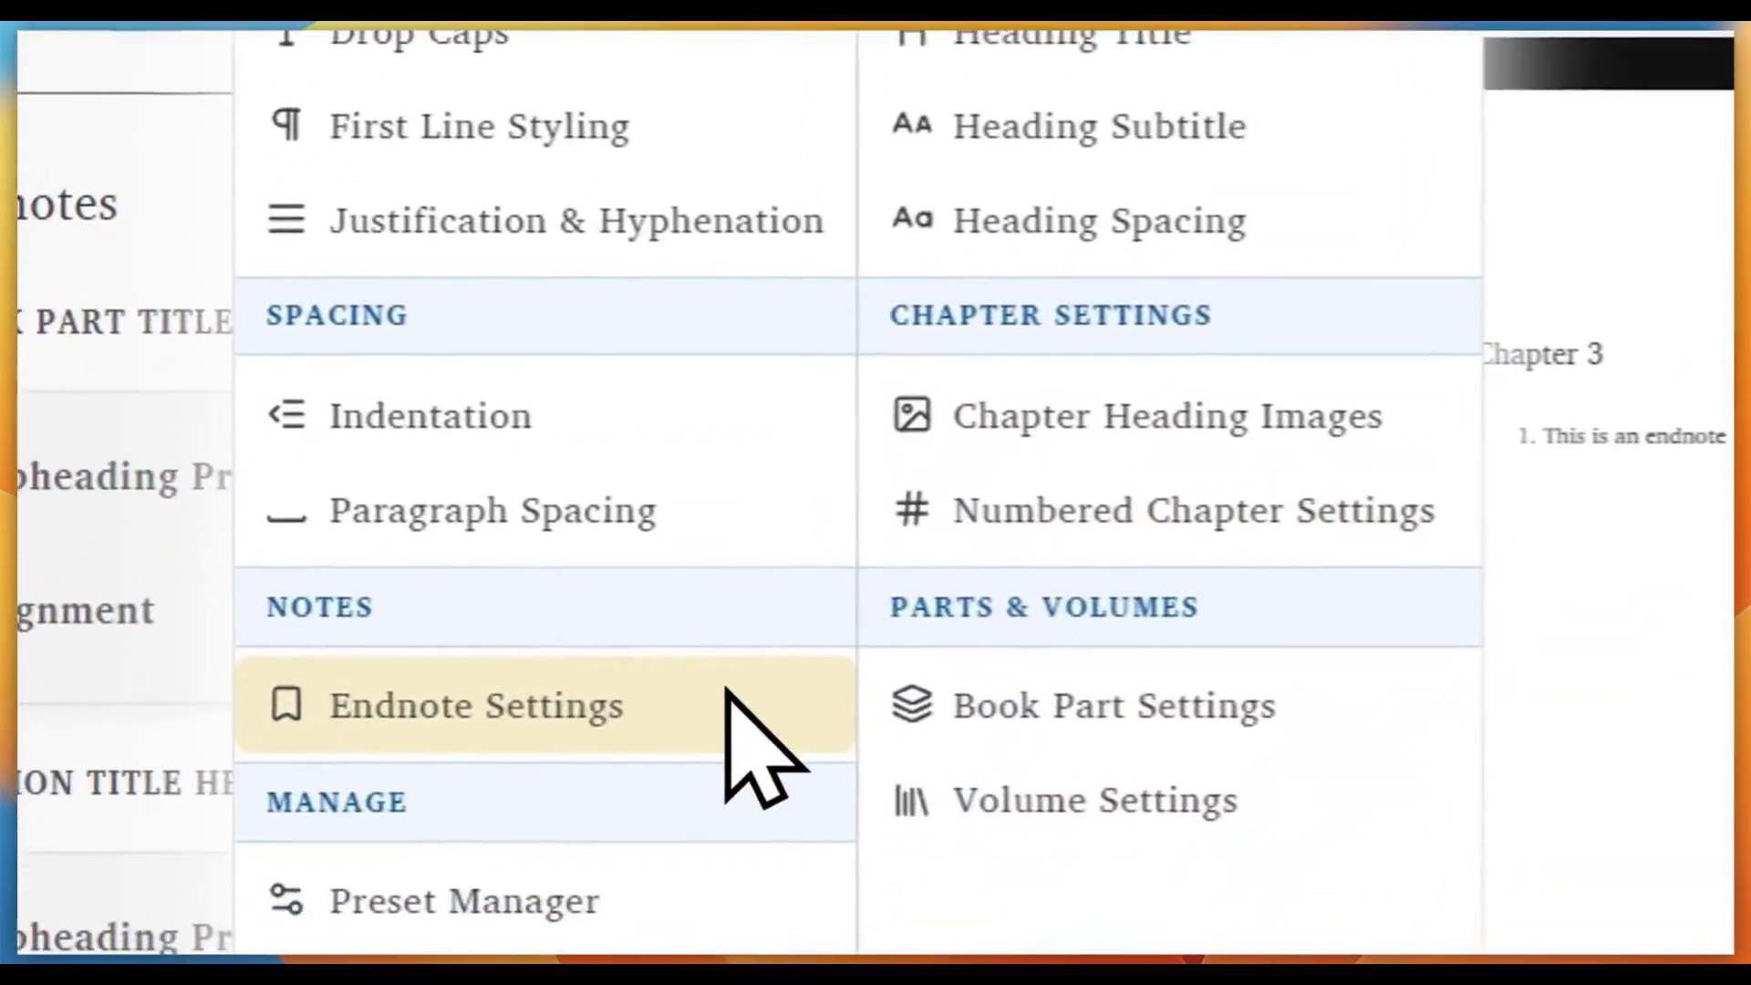
{"action": "left_click", "coordinate": [729, 702]}
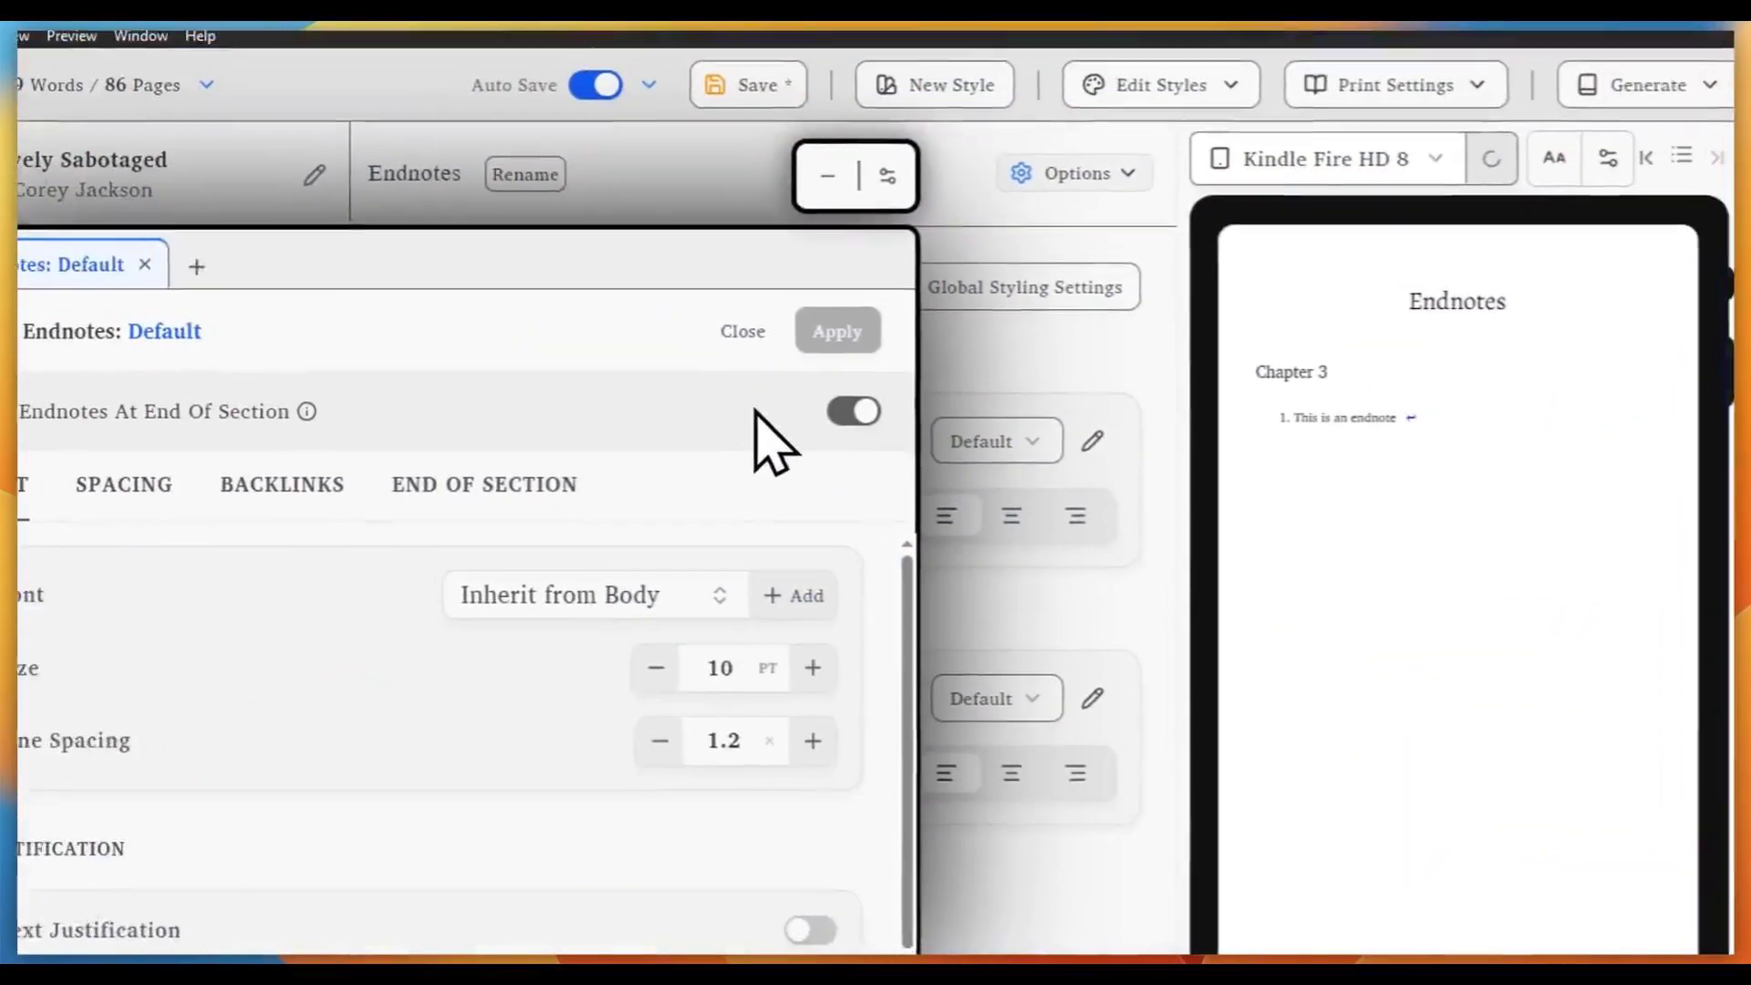
{"action": "left_click_drag", "start_coordinate": [436, 402], "coordinate": [0, 389]}
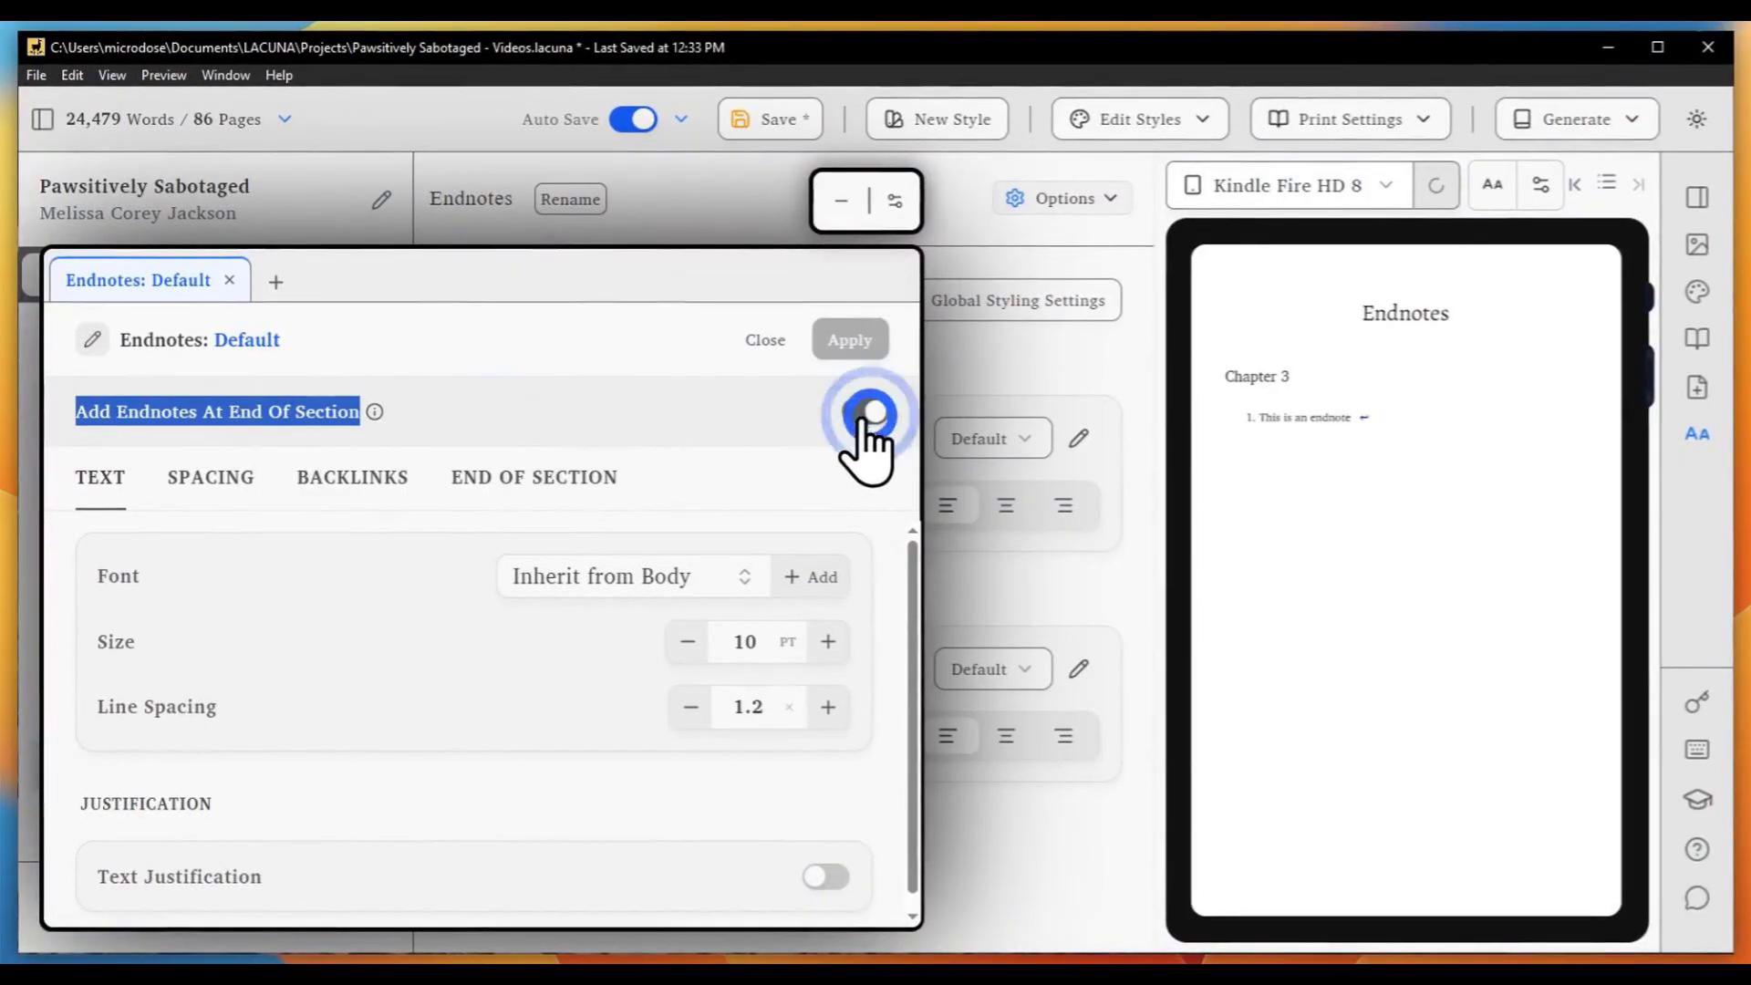
{"action": "left_click", "coordinate": [727, 425]}
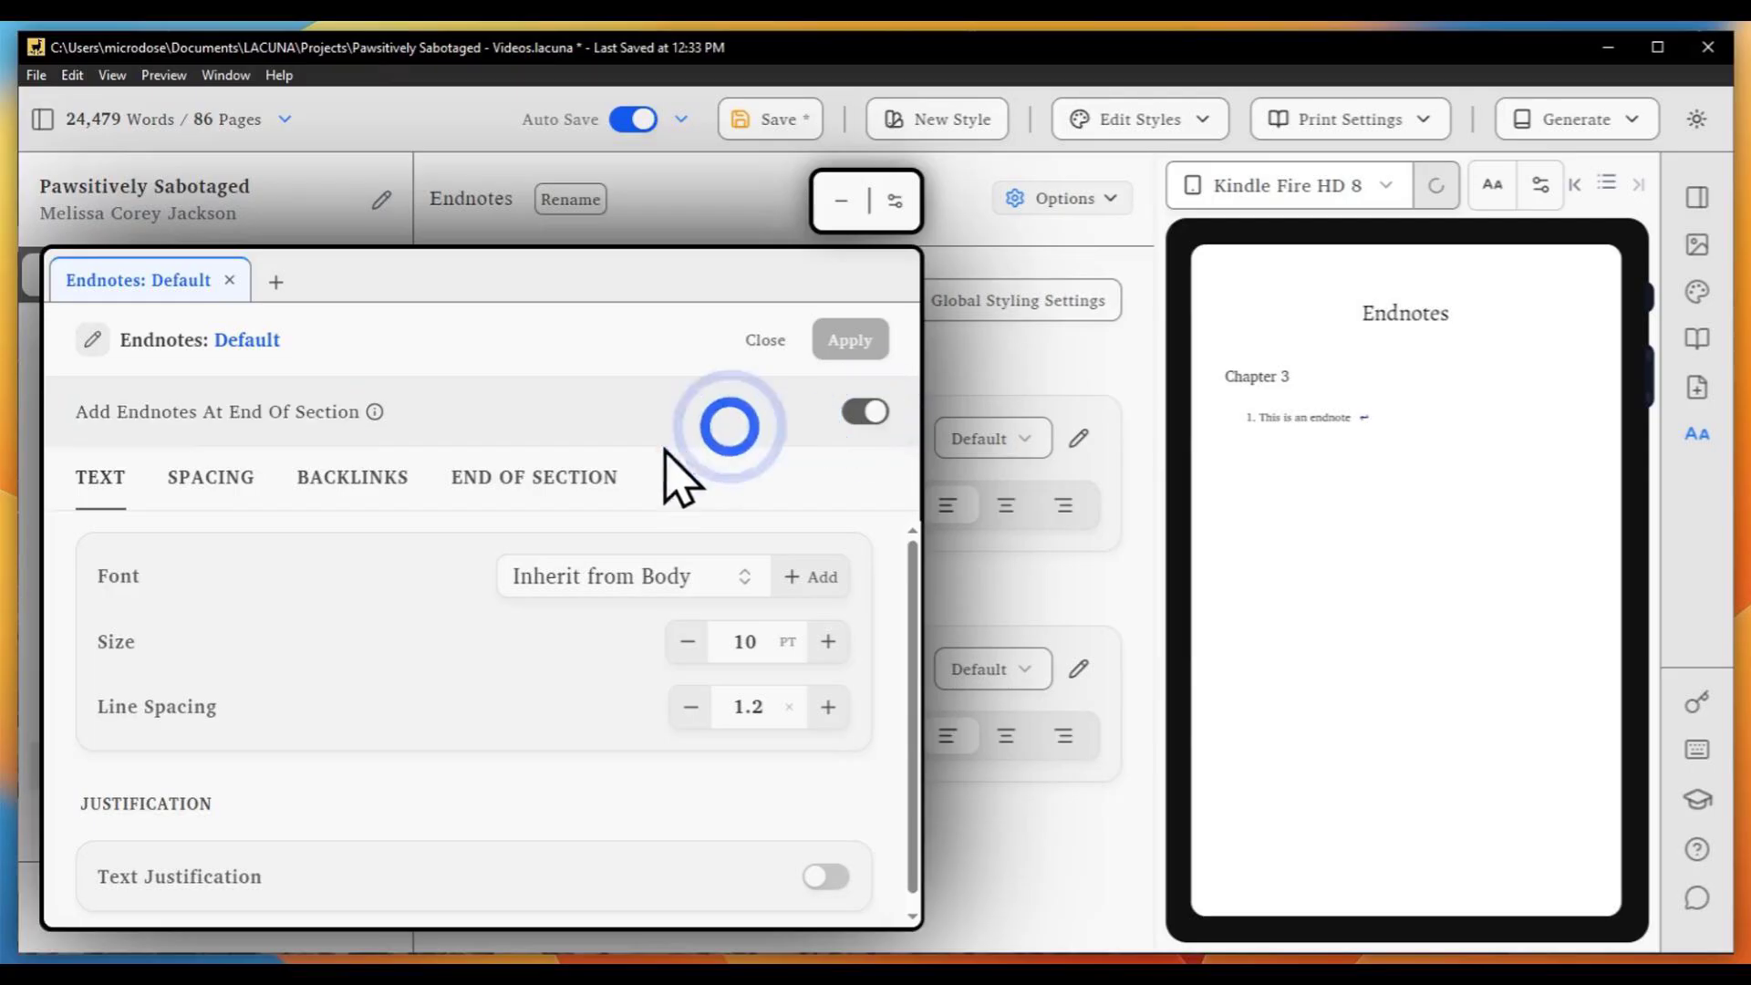
{"action": "left_click", "coordinate": [588, 483]}
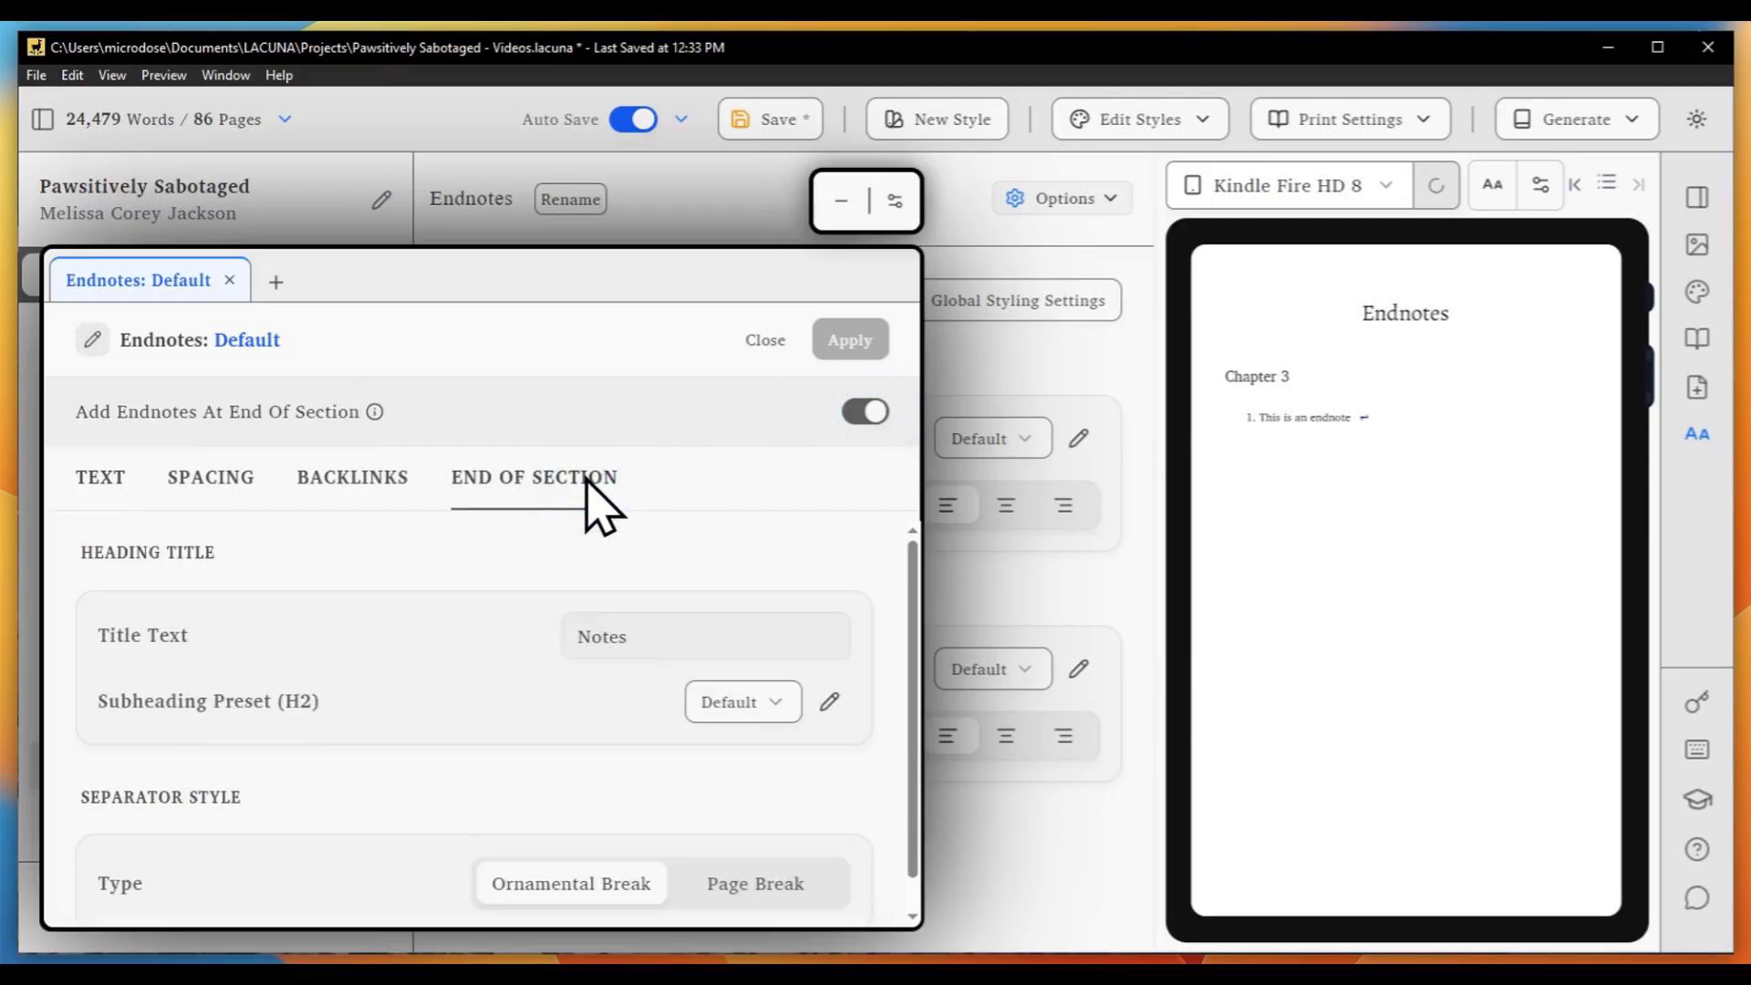
{"action": "left_click", "coordinate": [762, 342]}
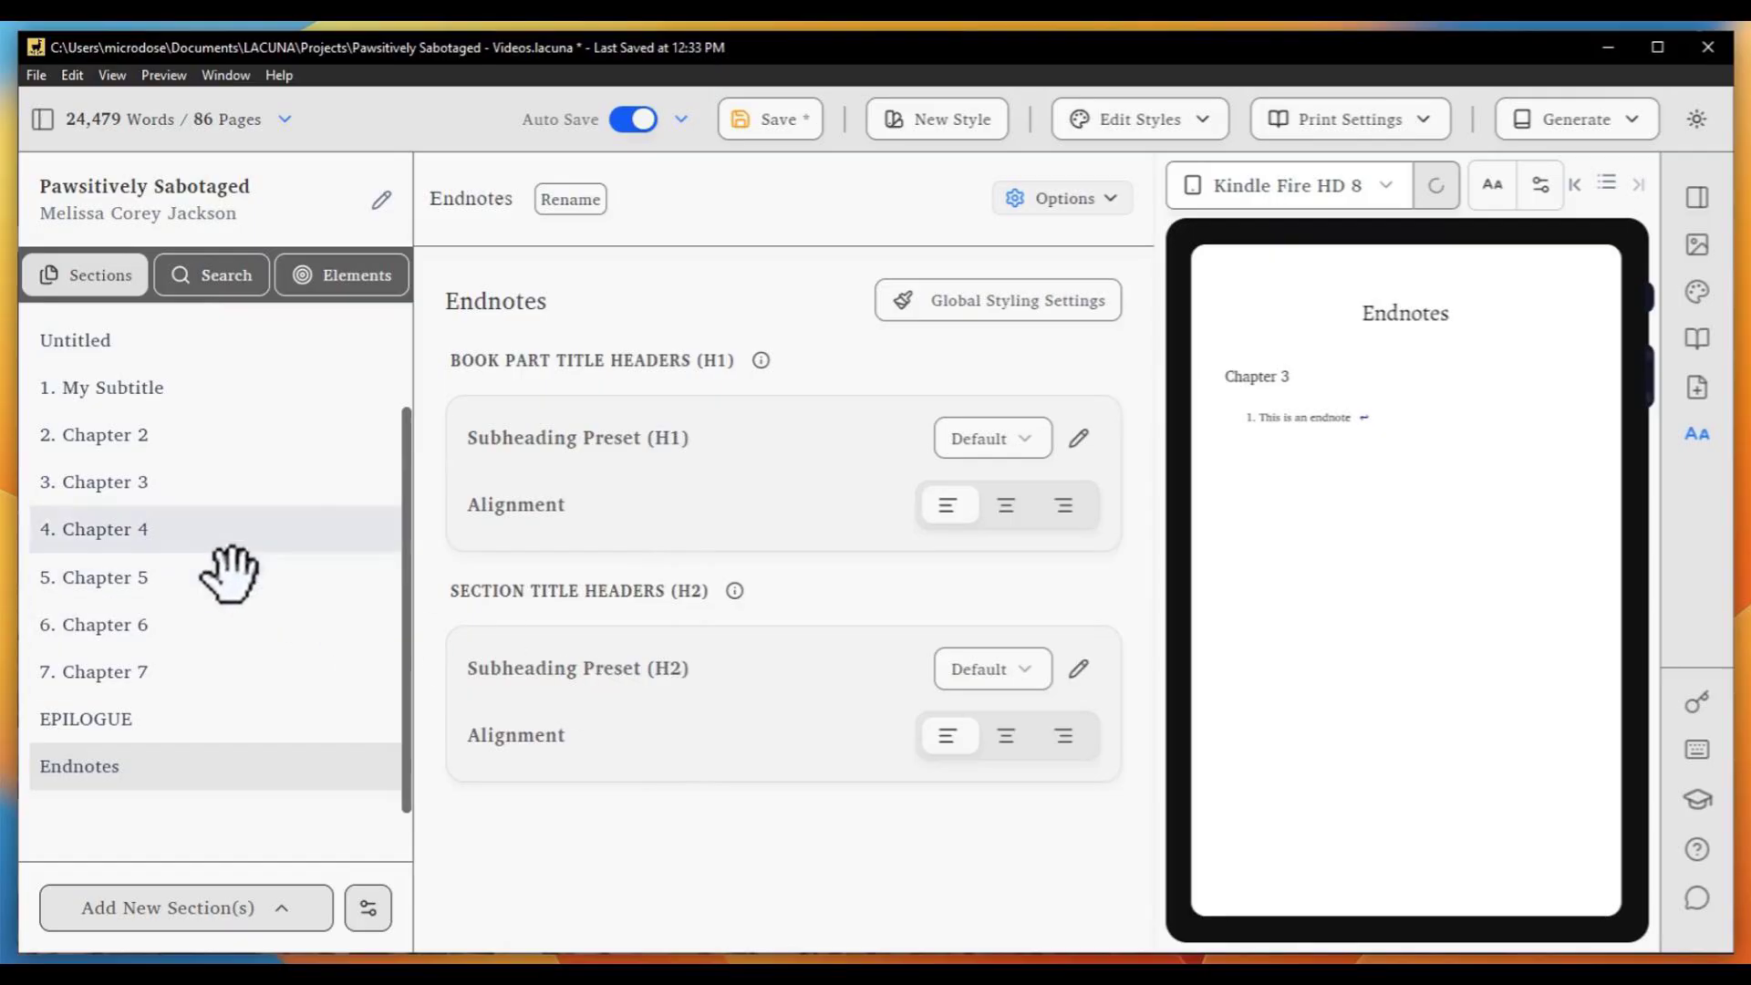
Change the ornamental break above the notes at the end of Chapter 3 to the Line type and apply it
{"action": "left_click", "coordinate": [174, 483]}
{"action": "scroll", "coordinate": [1295, 591], "scroll_direction": "down", "scroll_amount": 7}
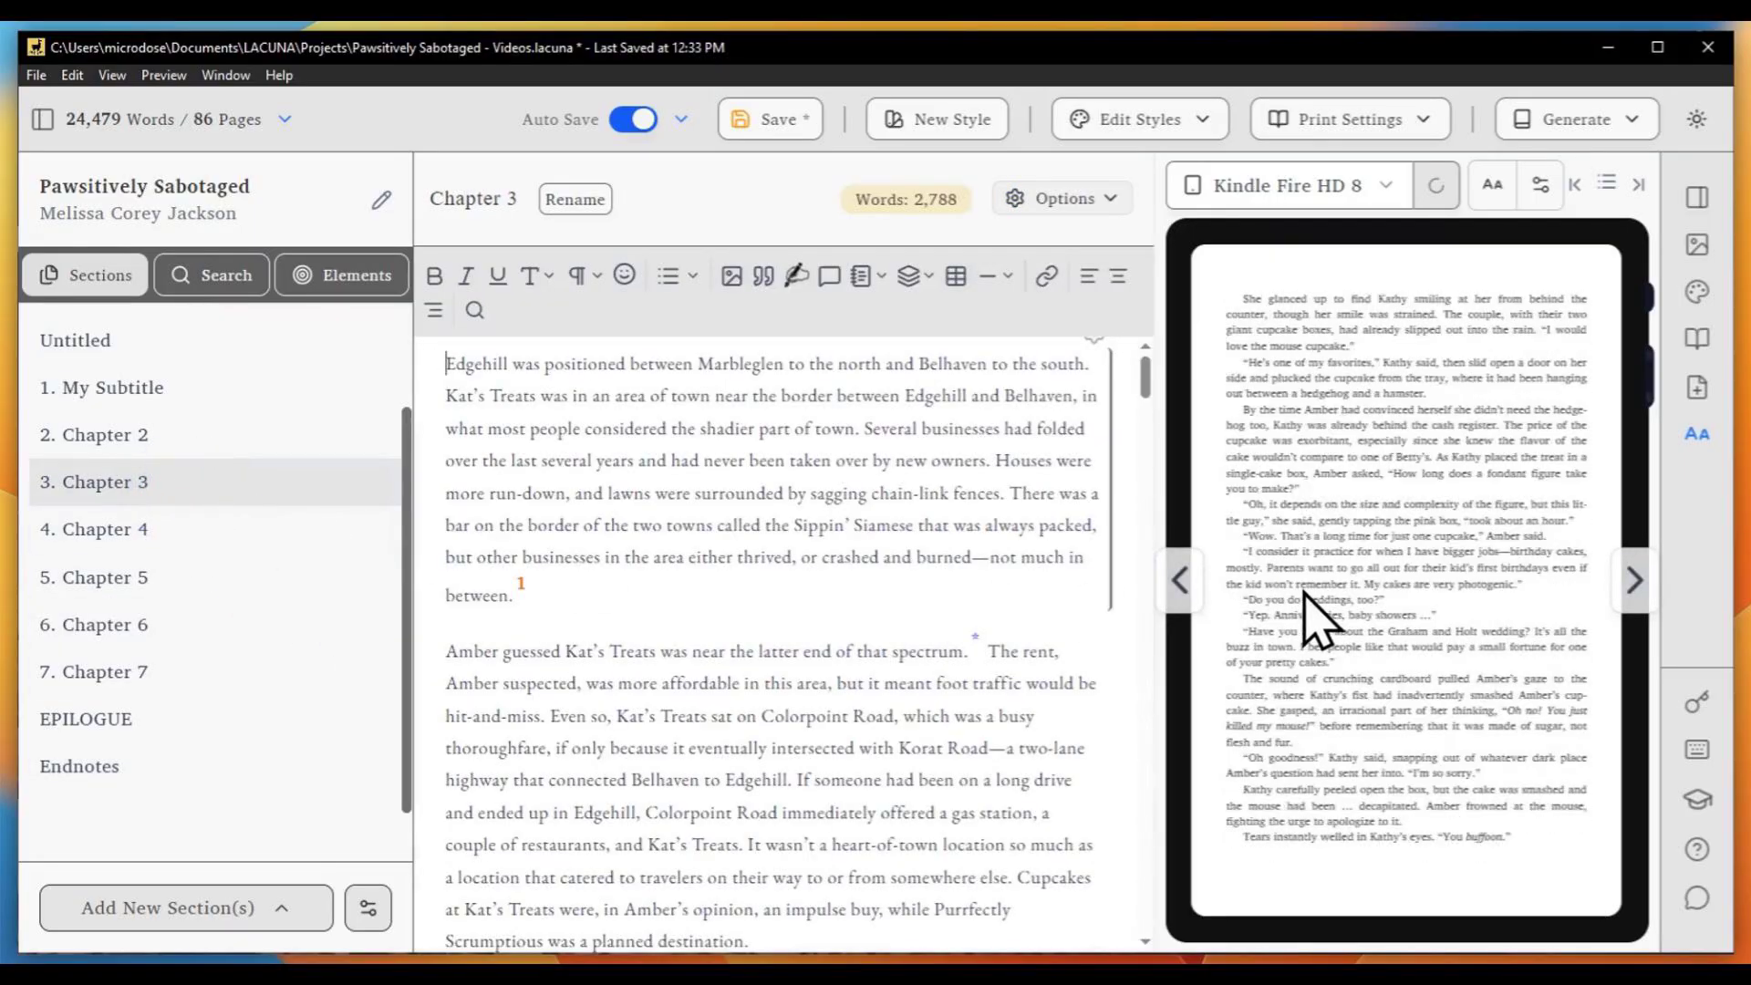
{"action": "mouse_move", "coordinate": [1234, 498]}
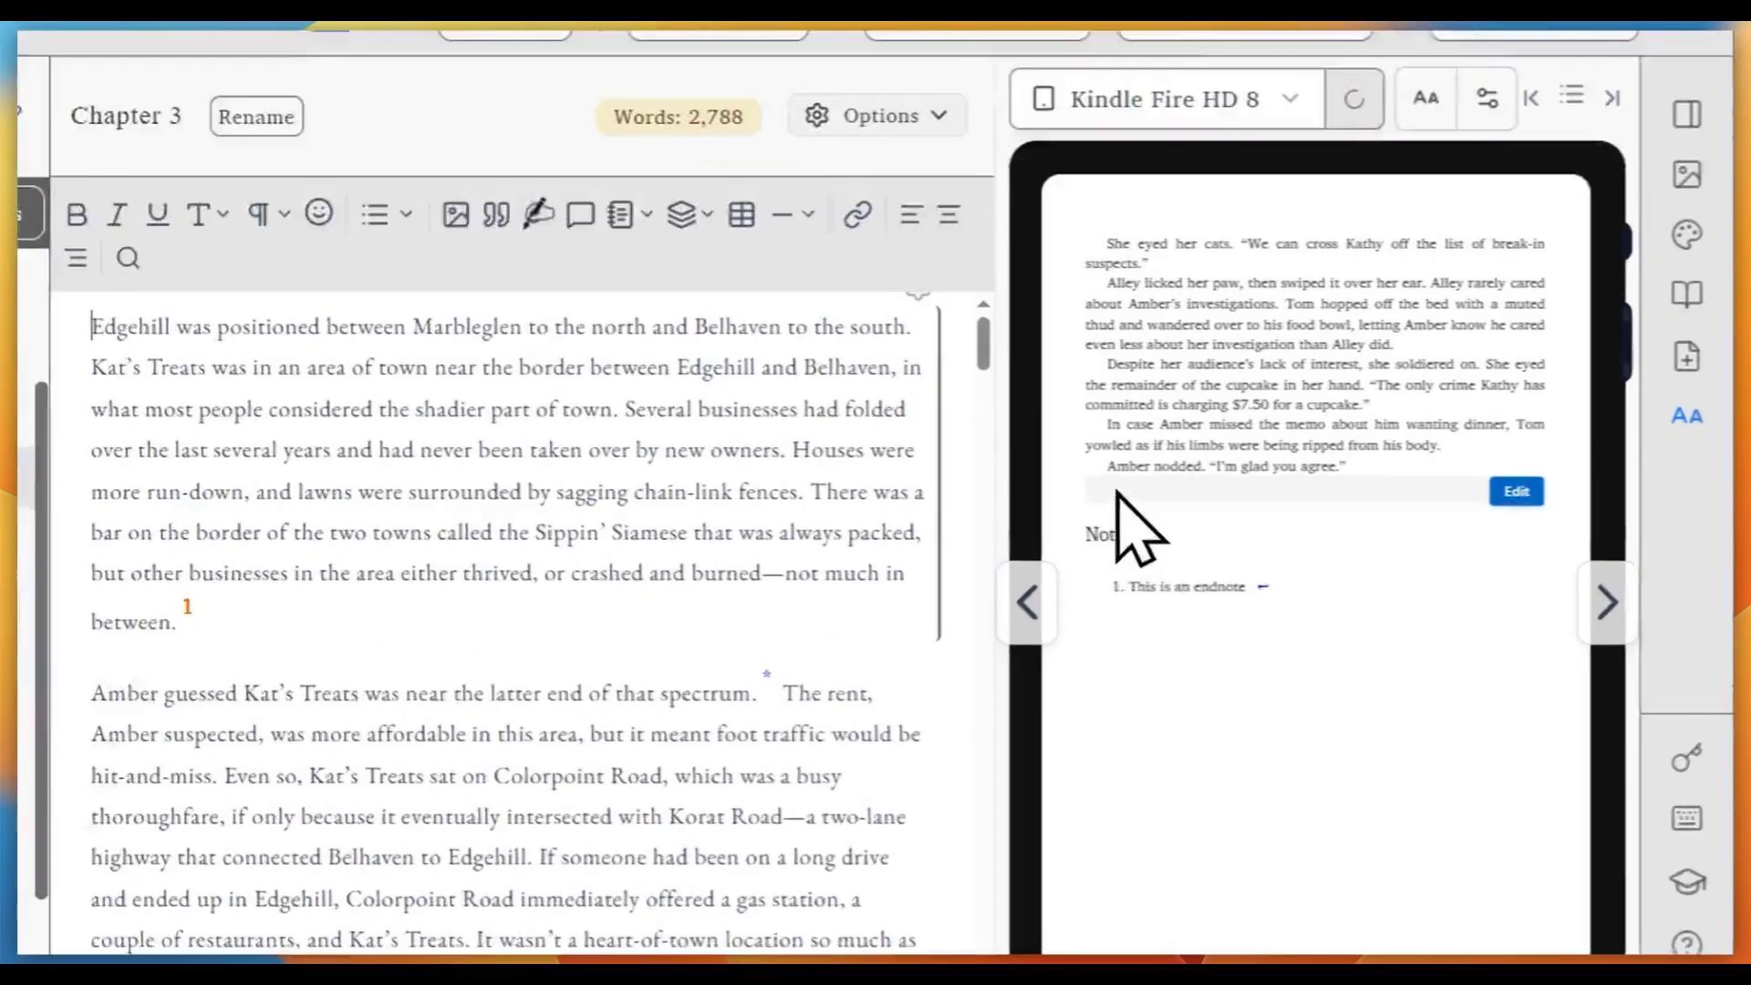
{"action": "left_click", "coordinate": [1562, 495]}
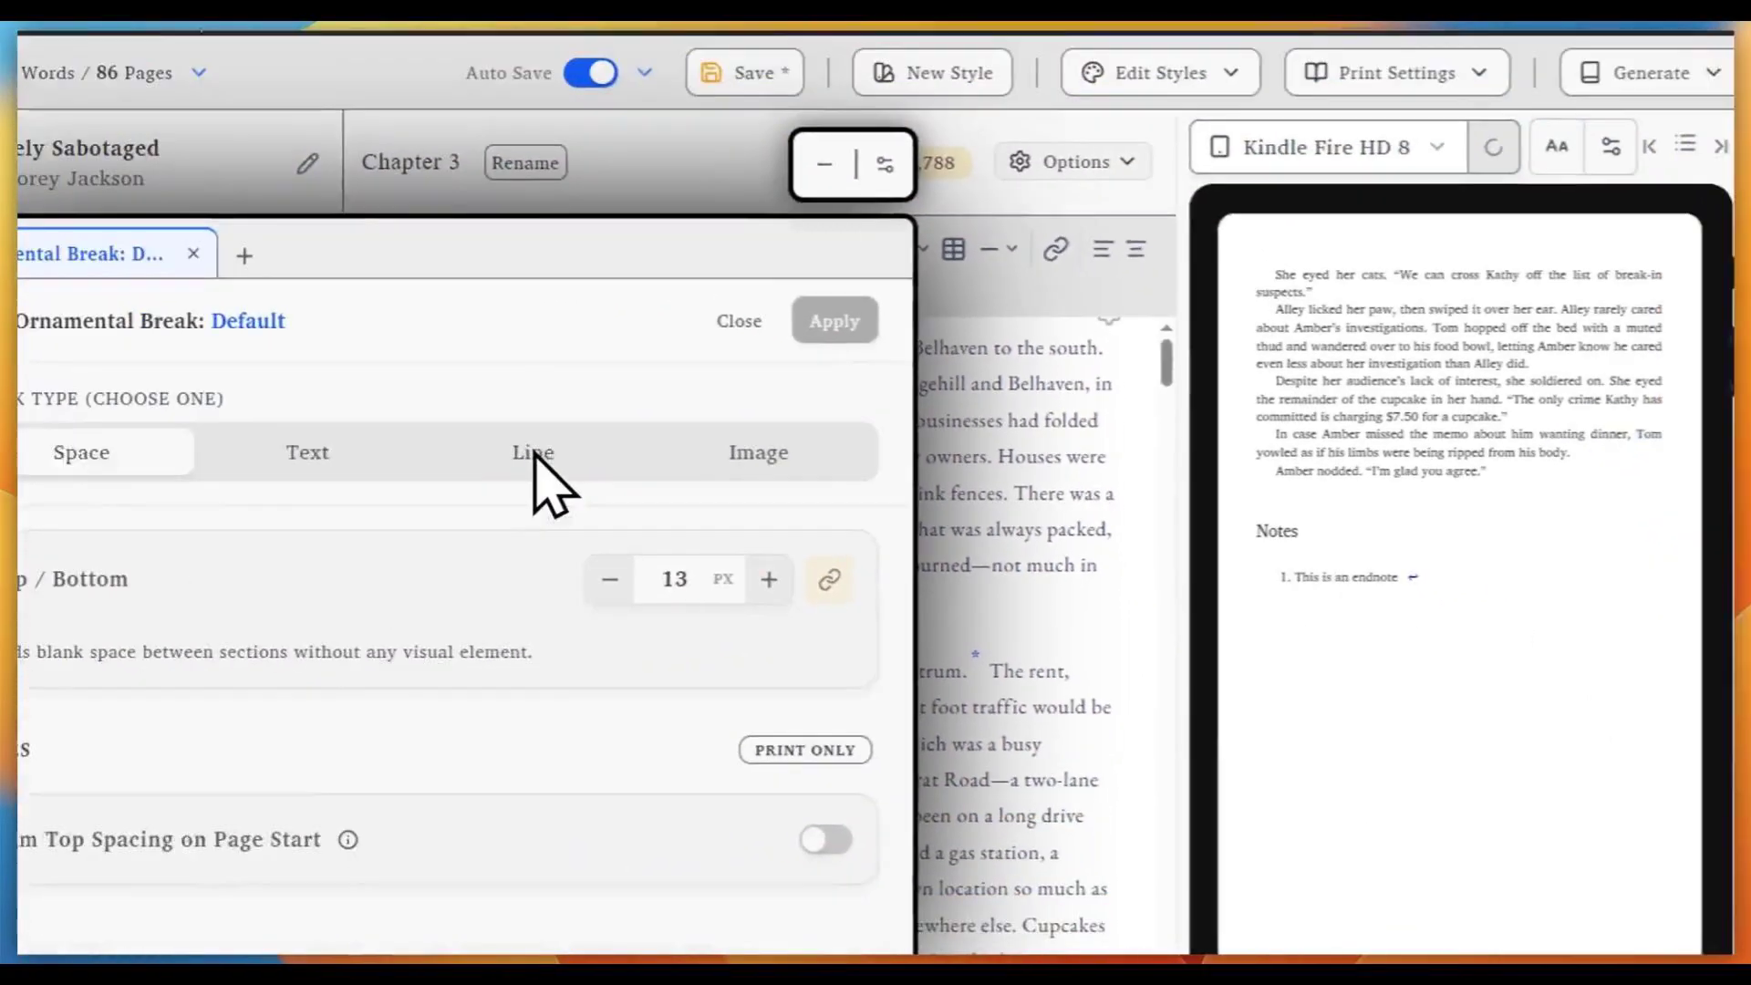
{"action": "left_click", "coordinate": [570, 457]}
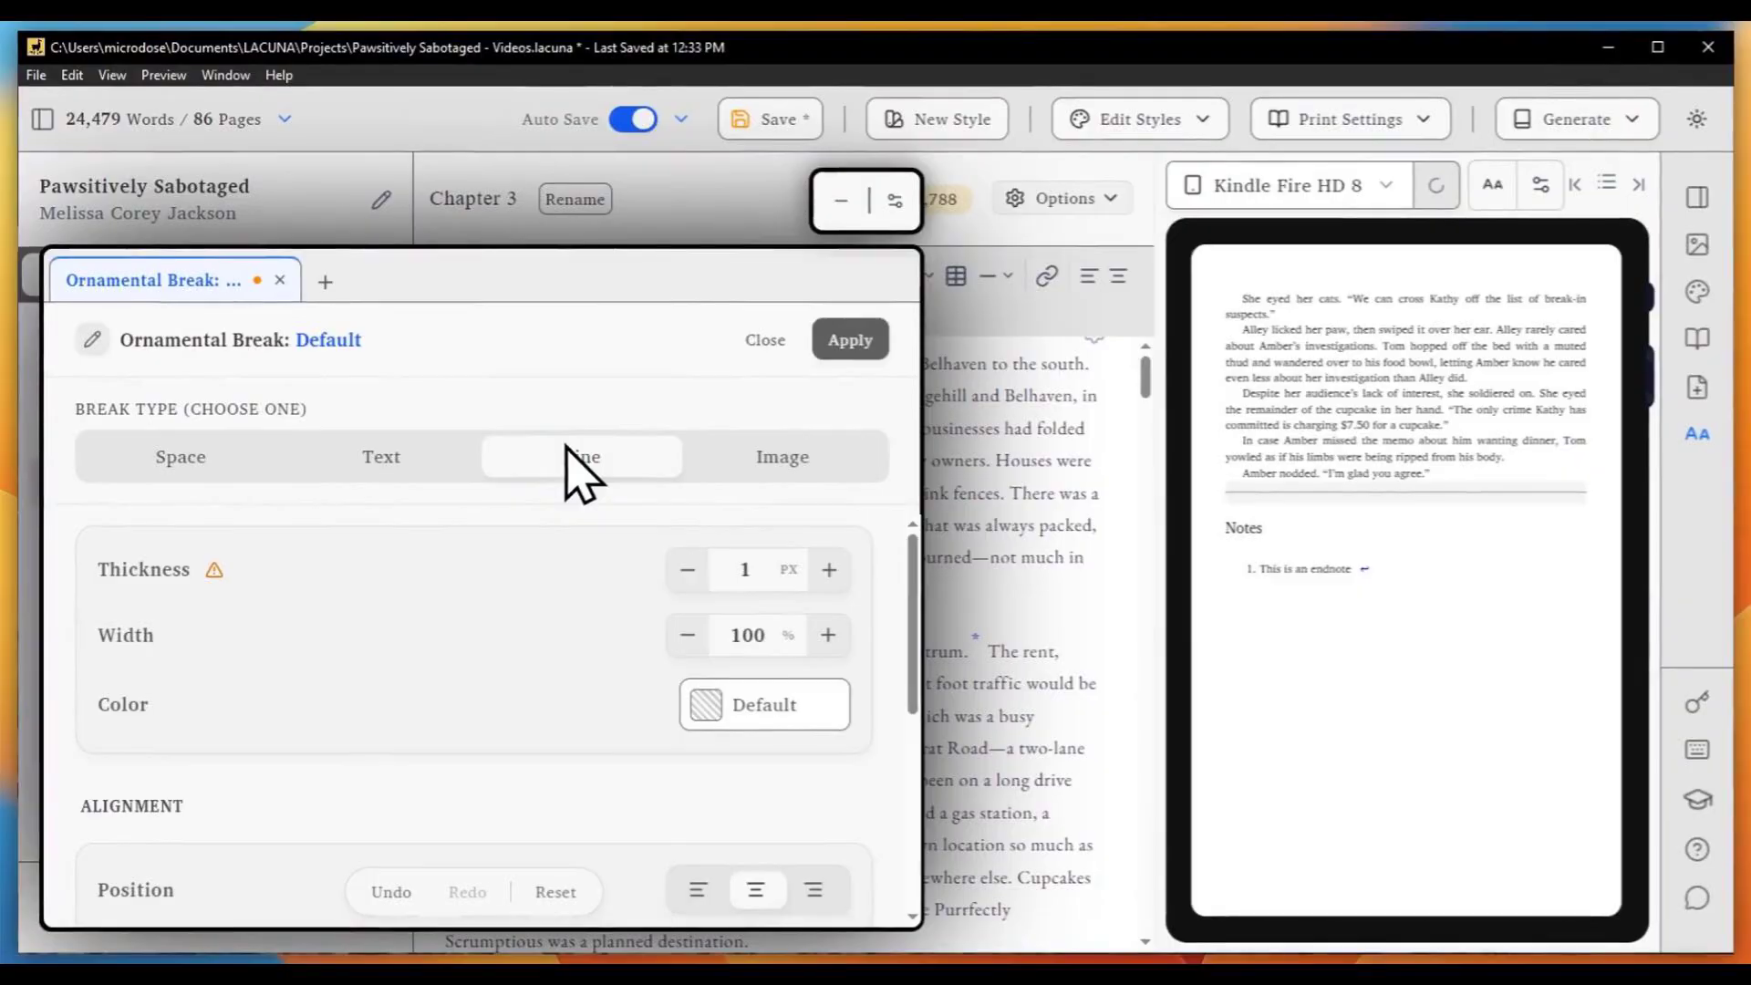
{"action": "left_click", "coordinate": [853, 339]}
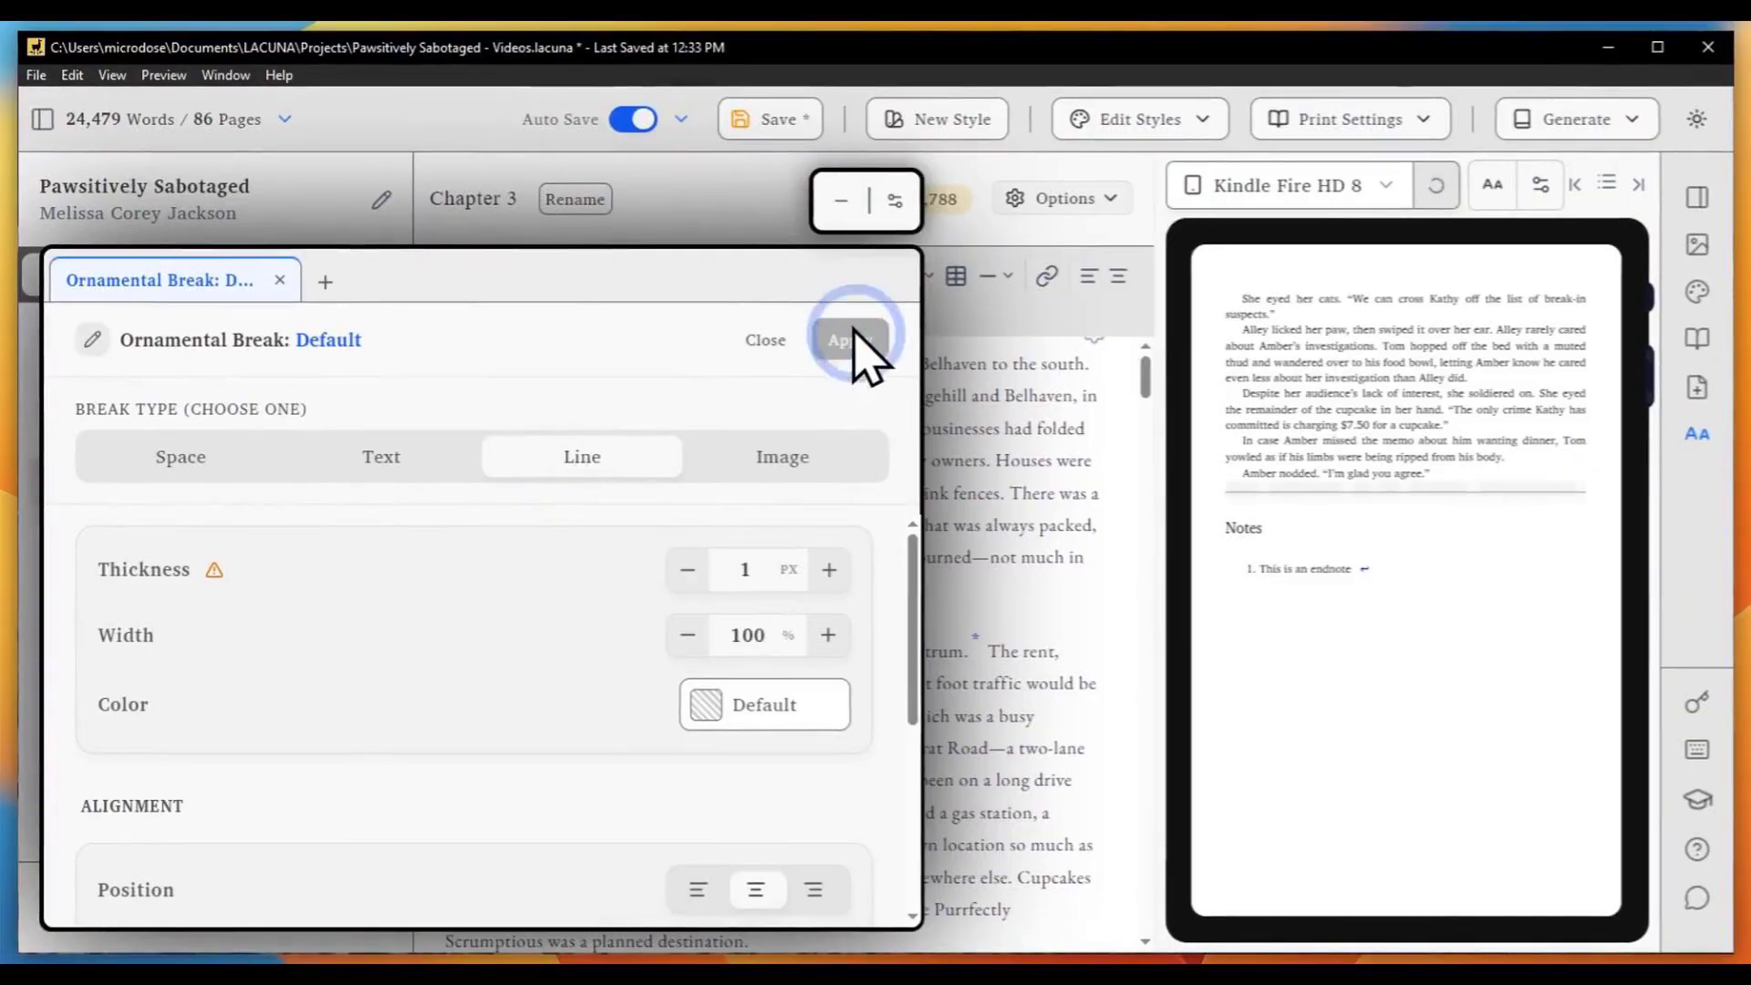
{"action": "left_click", "coordinate": [766, 339]}
Style the Notes heading's H2 subheading preset with the Abril Fatface font at 19 pt and apply it
{"action": "mouse_move", "coordinate": [1352, 526]}
{"action": "left_click", "coordinate": [1561, 531]}
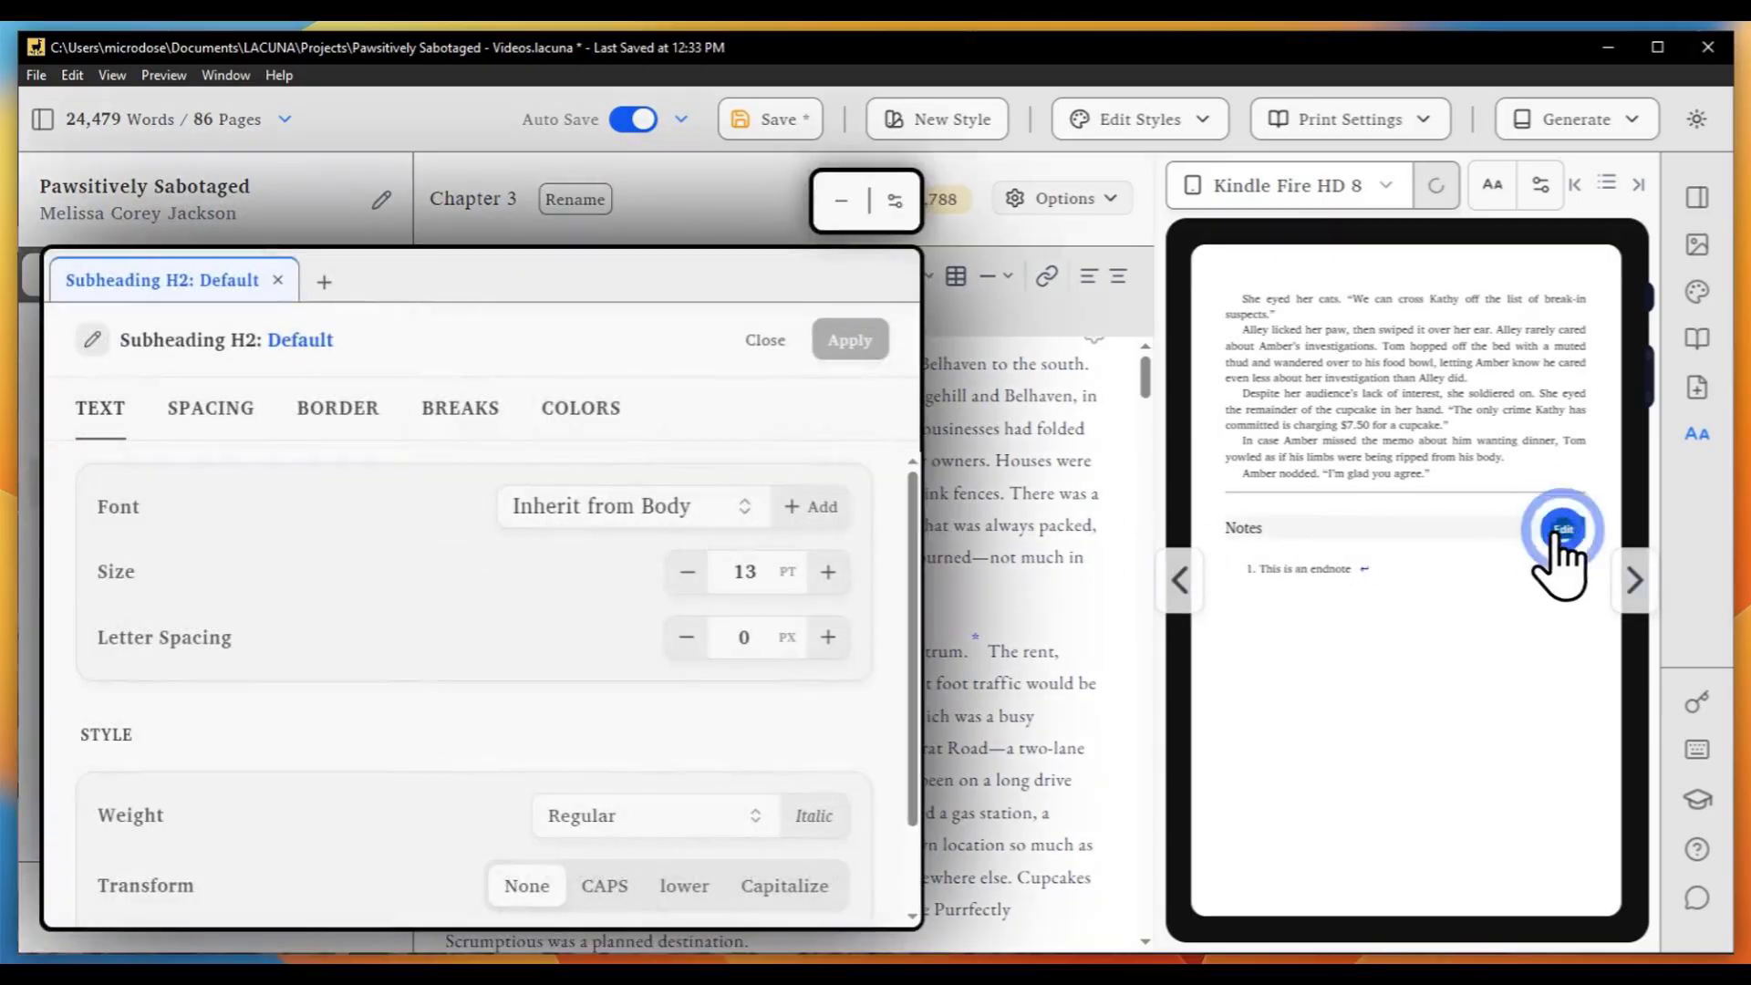
{"action": "left_click", "coordinate": [641, 499]}
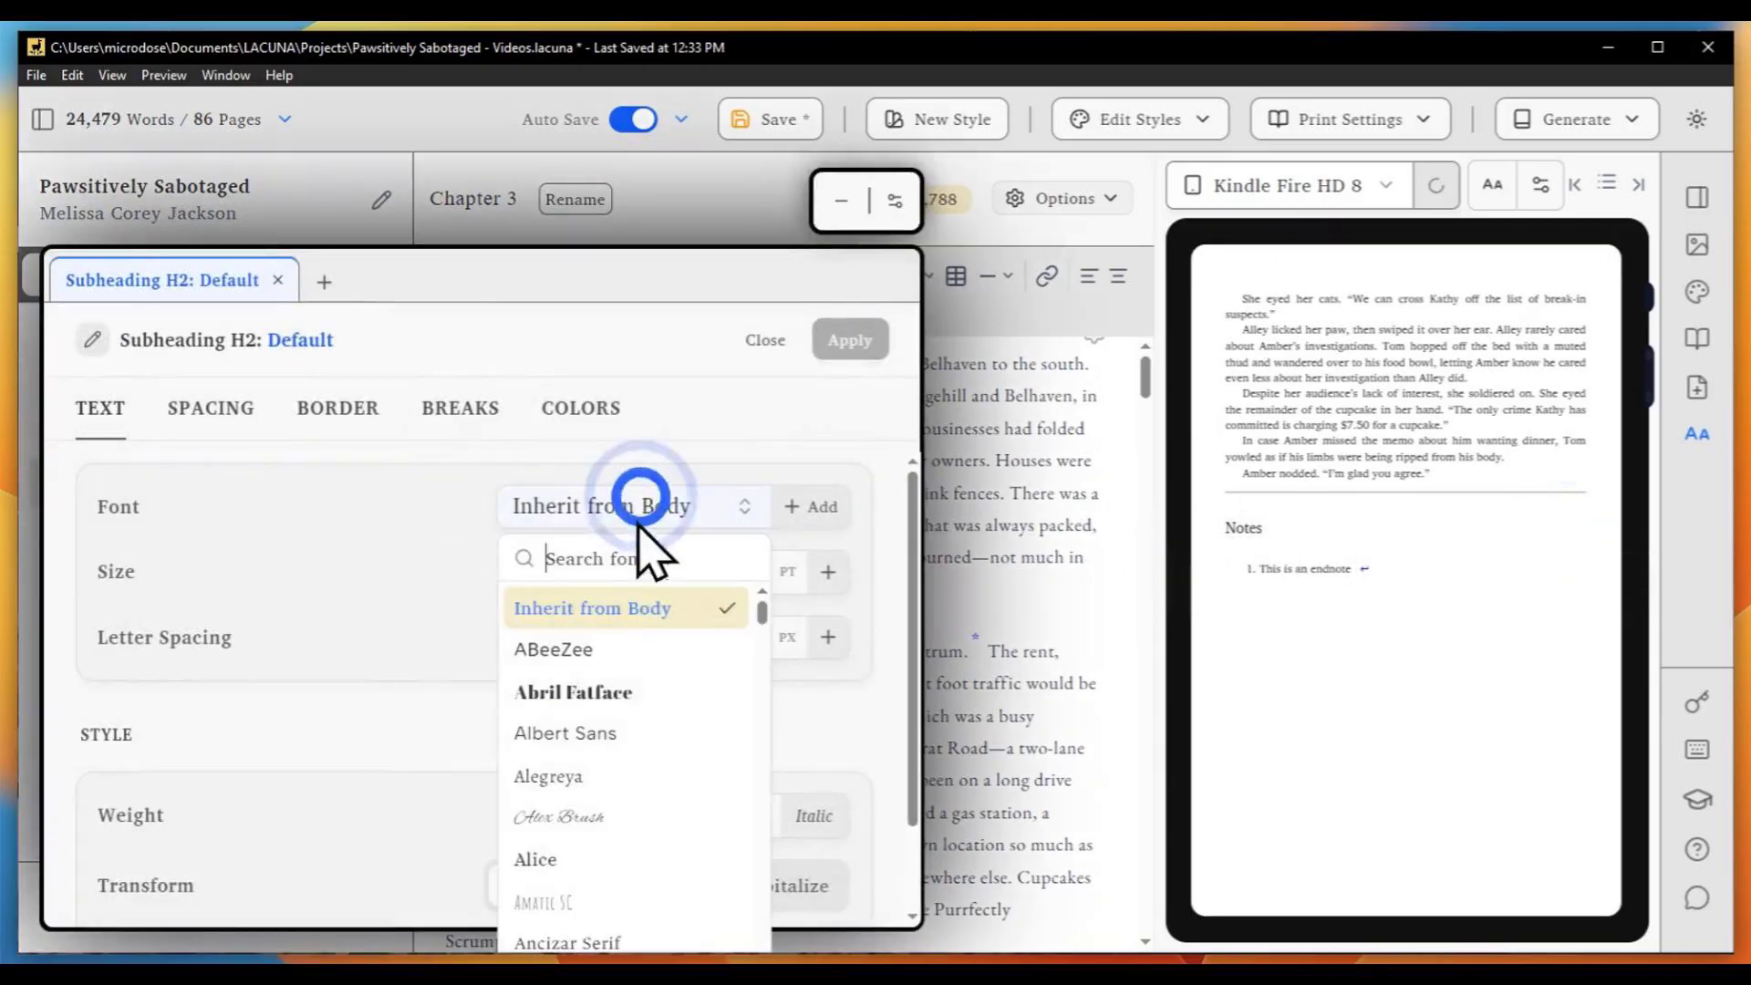
{"action": "left_click", "coordinate": [614, 691]}
{"action": "left_click", "coordinate": [817, 579]}
{"action": "left_click", "coordinate": [816, 579]}
{"action": "left_click", "coordinate": [816, 579]}
{"action": "left_click", "coordinate": [816, 579]}
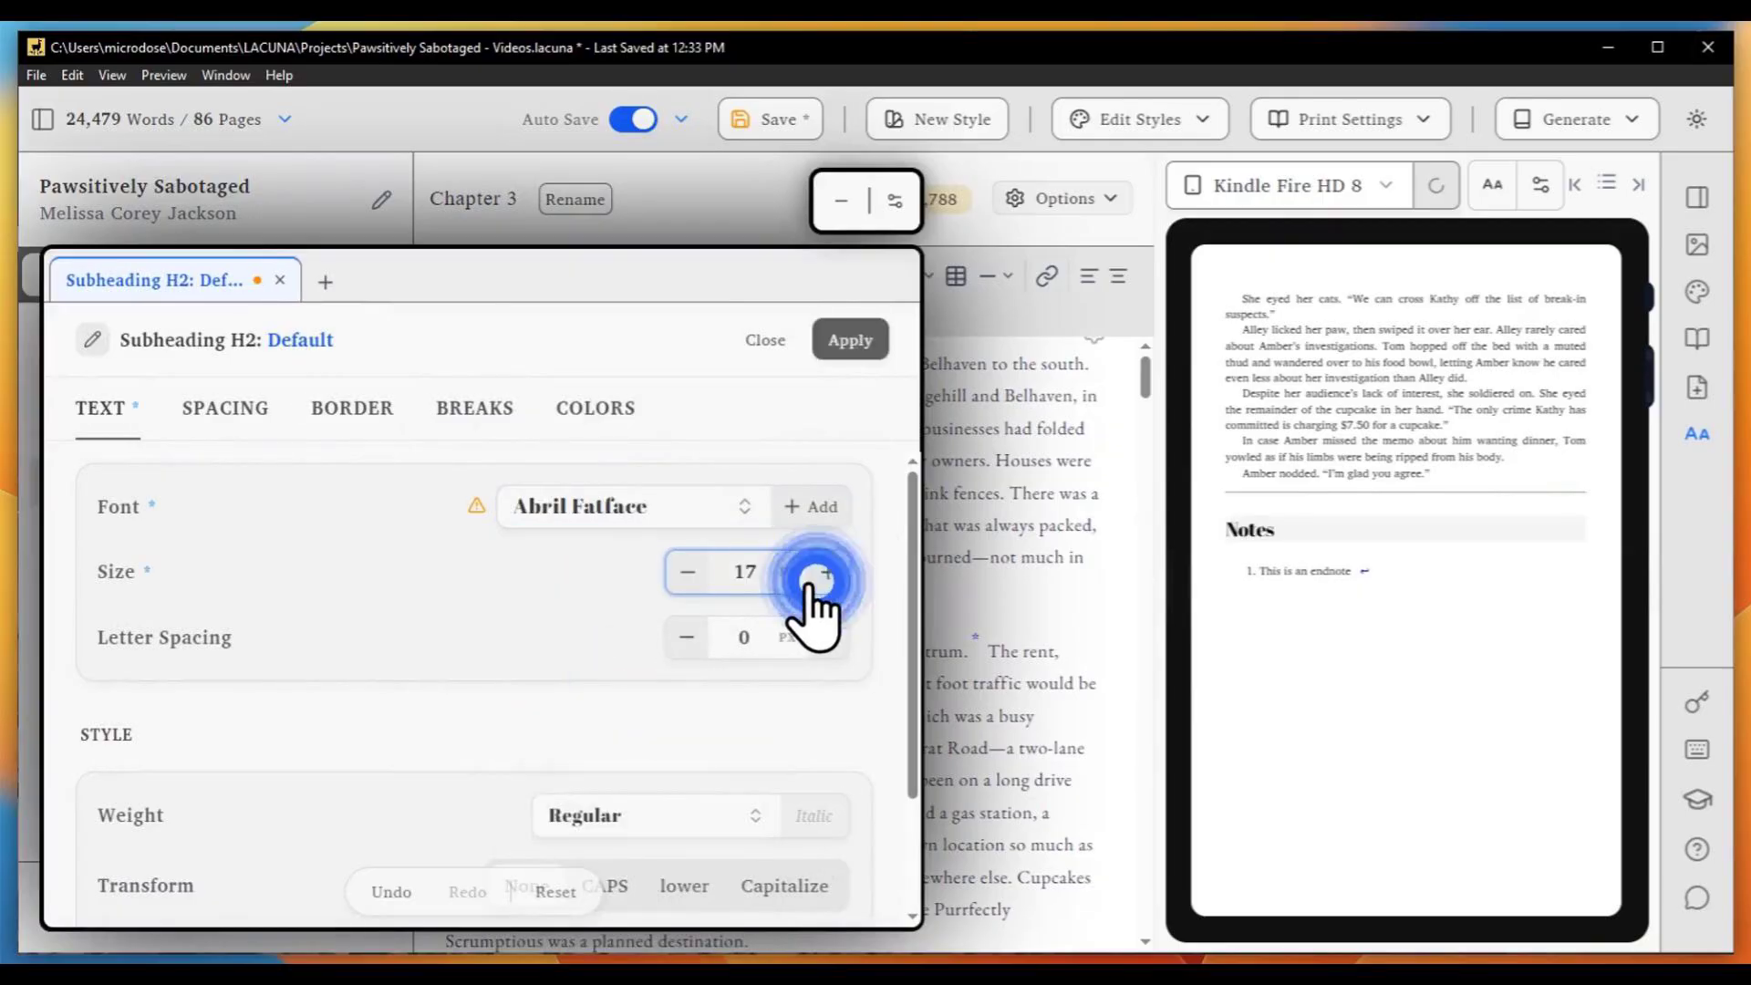
{"action": "left_click", "coordinate": [817, 579]}
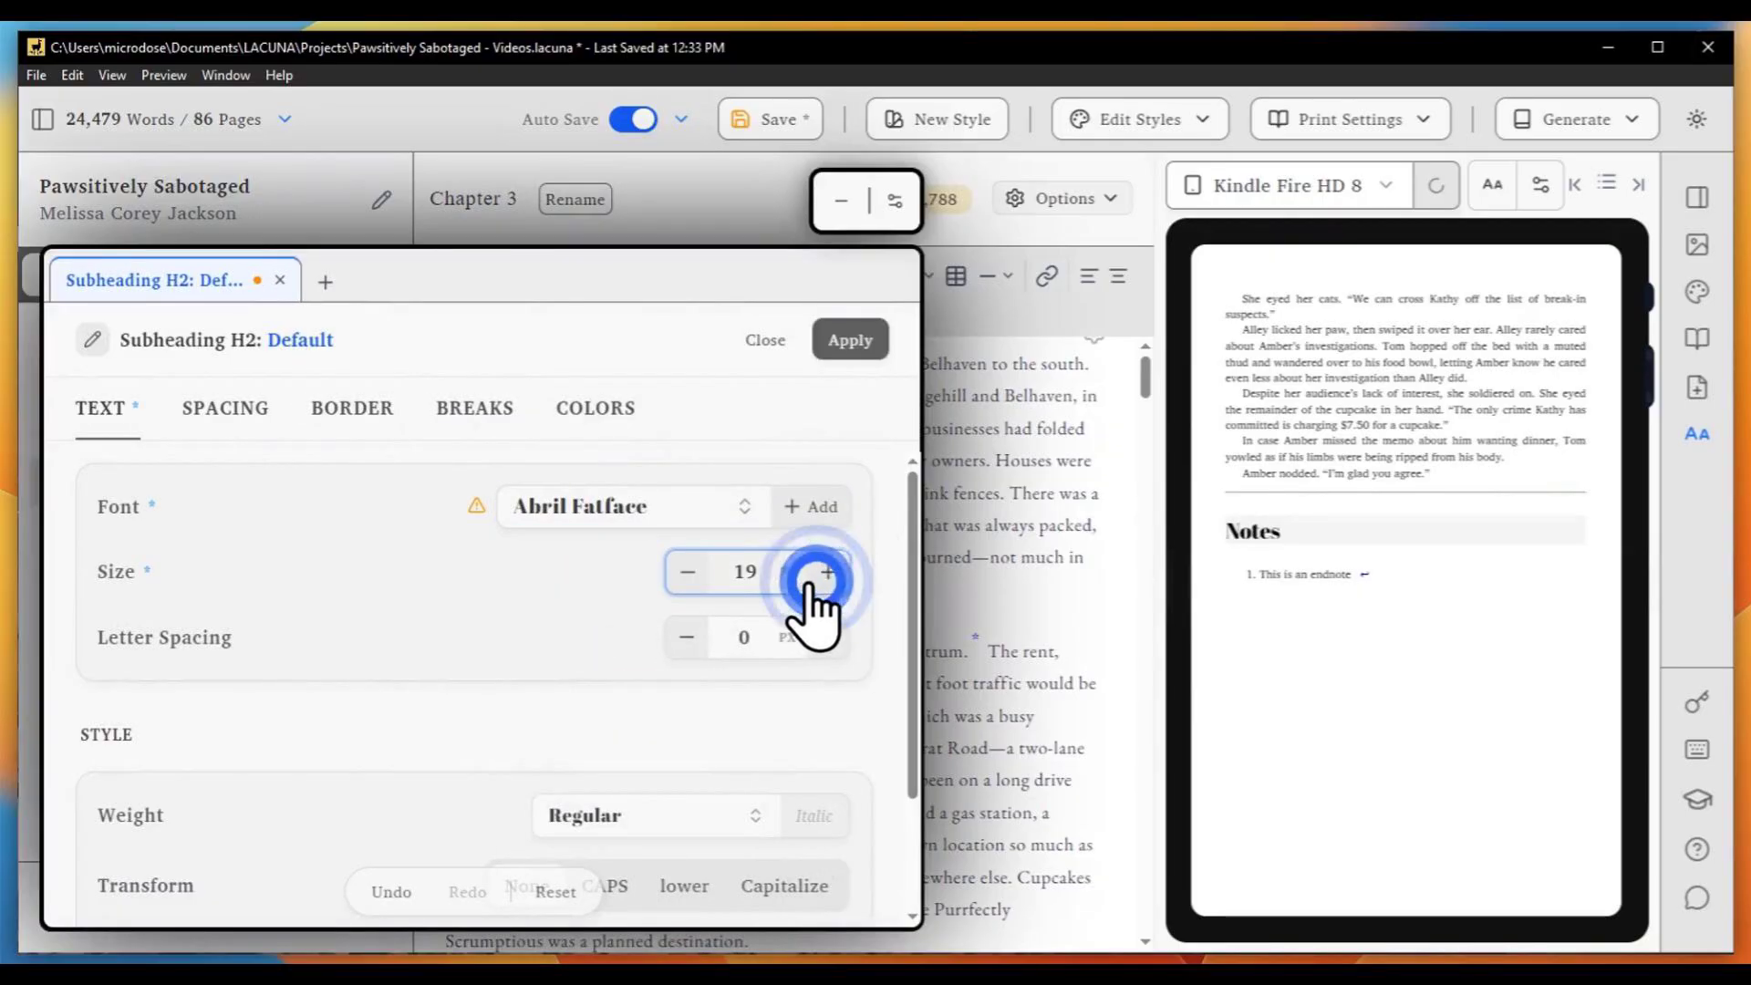
{"action": "left_click", "coordinate": [844, 347]}
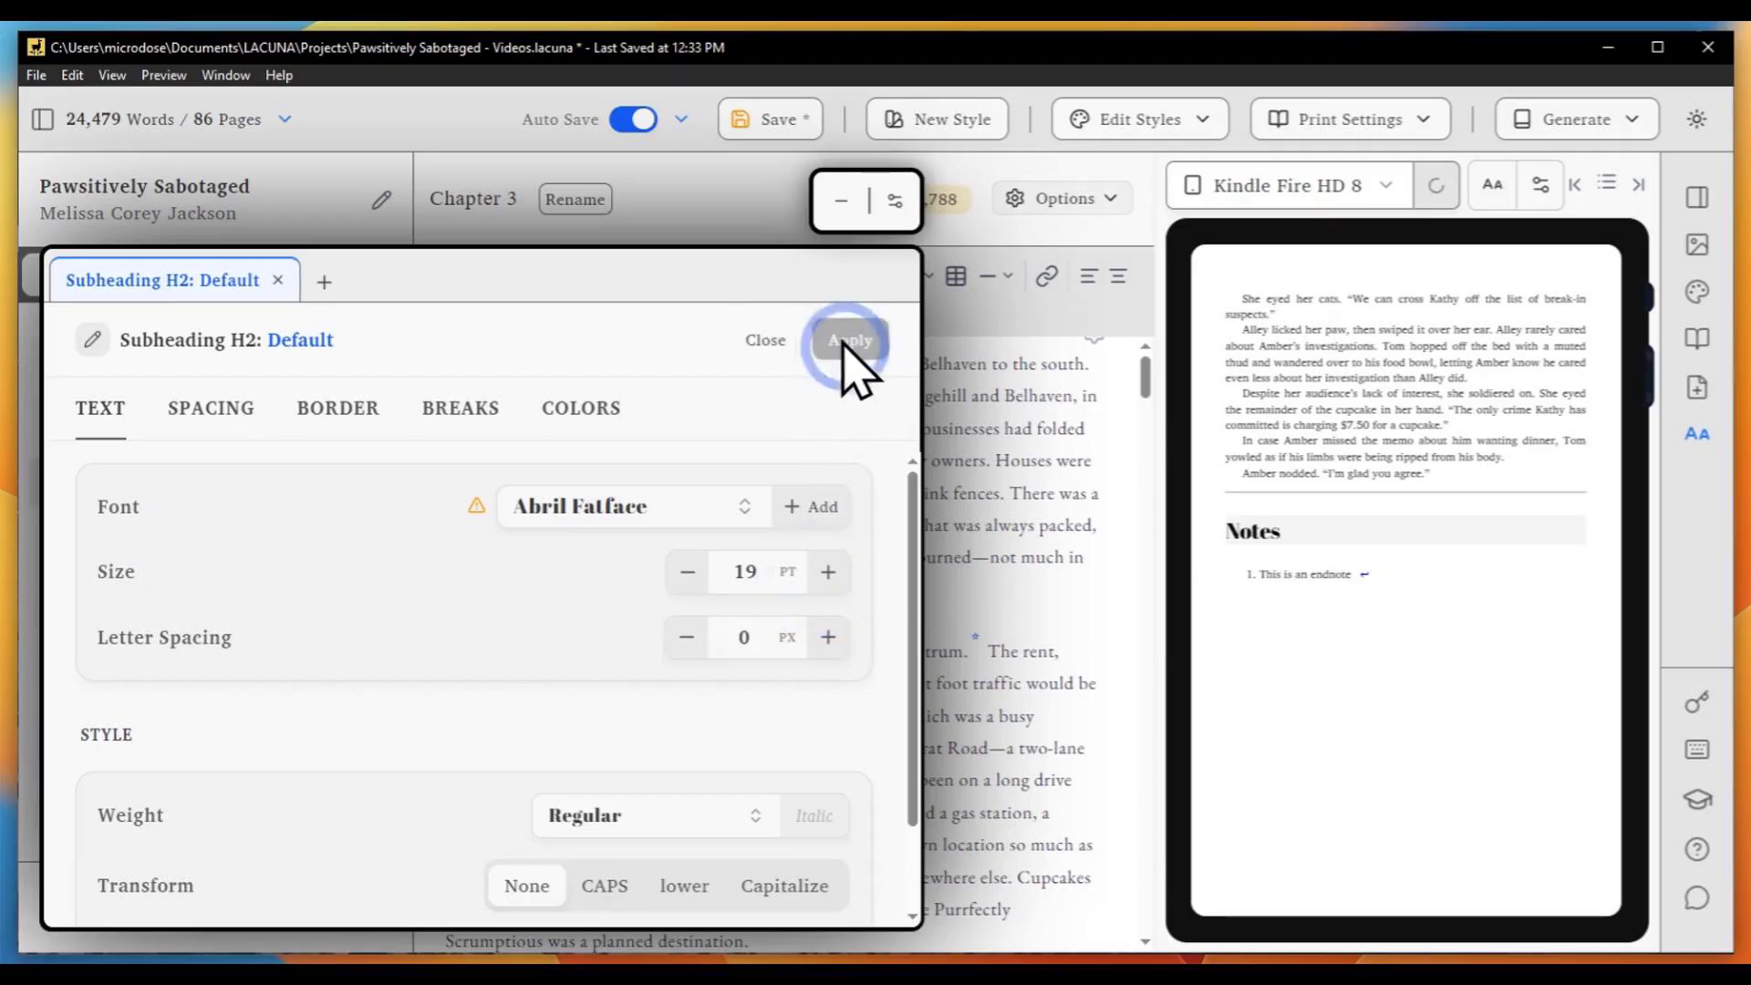
{"action": "left_click", "coordinate": [766, 340]}
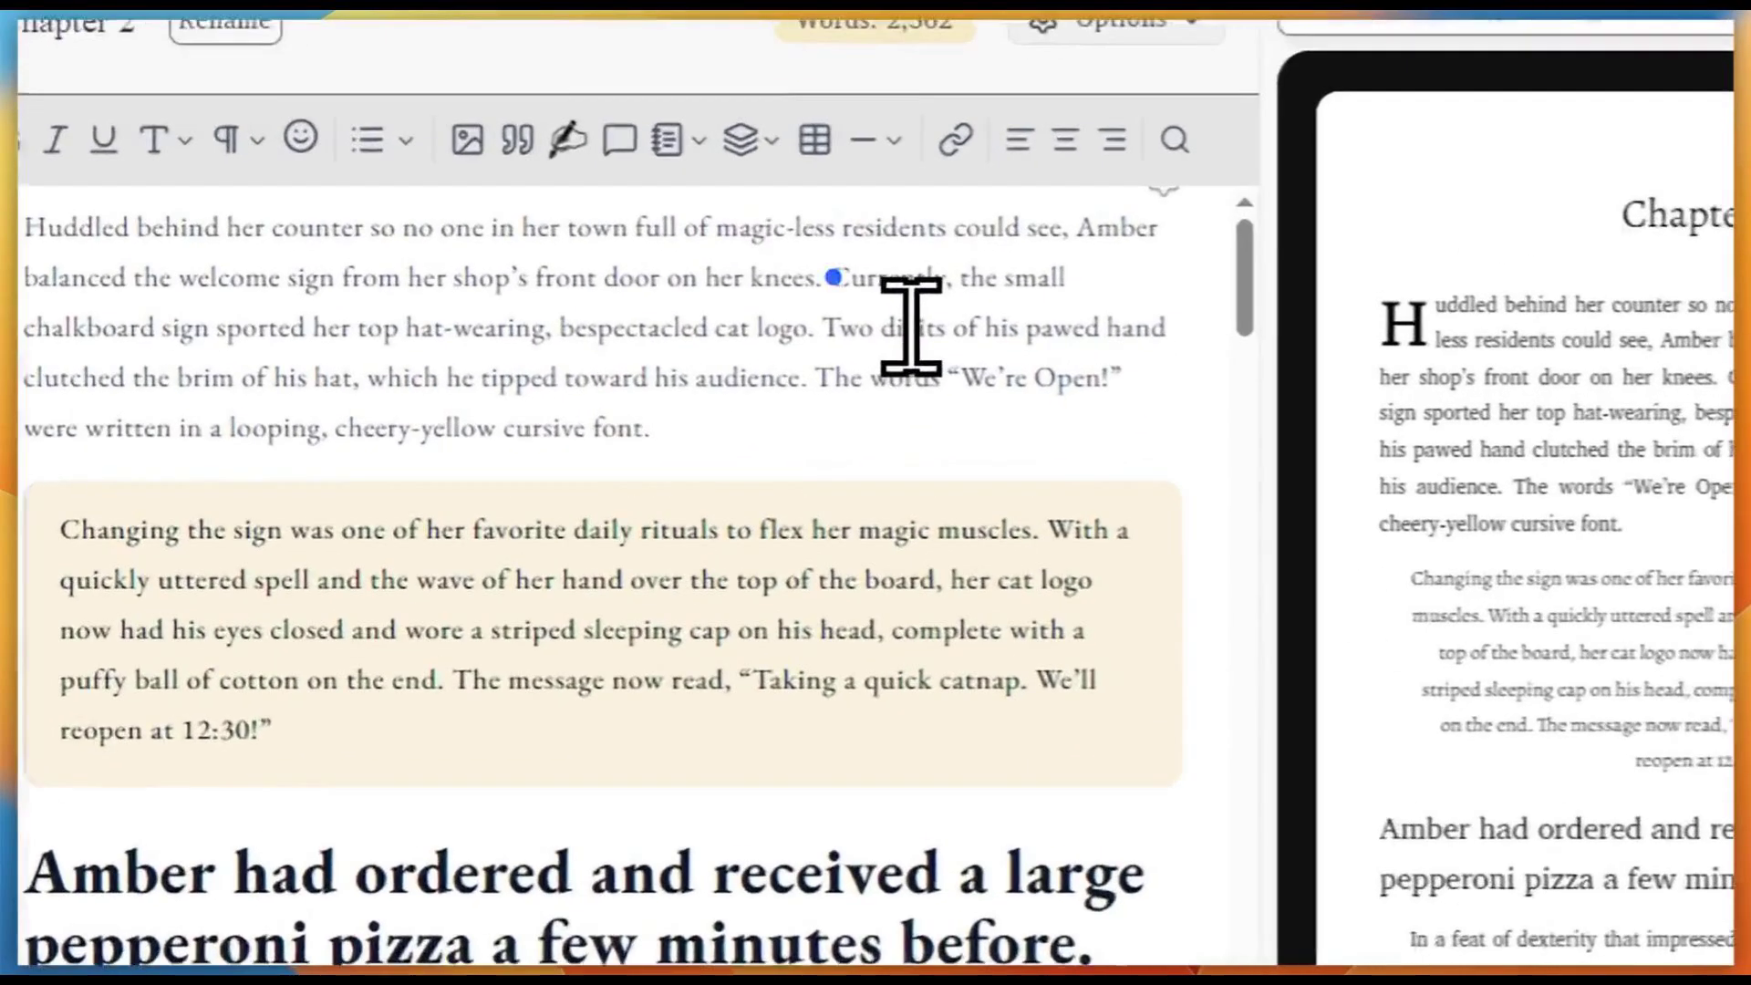
Give the Chapter 2 sentence "Currently, the small chalkboard sign sported her top hat-wearing, bespectacled cat logo." pink text and a black (#000000) highlight
{"action": "left_click_drag", "start_coordinate": [887, 330], "coordinate": [877, 359]}
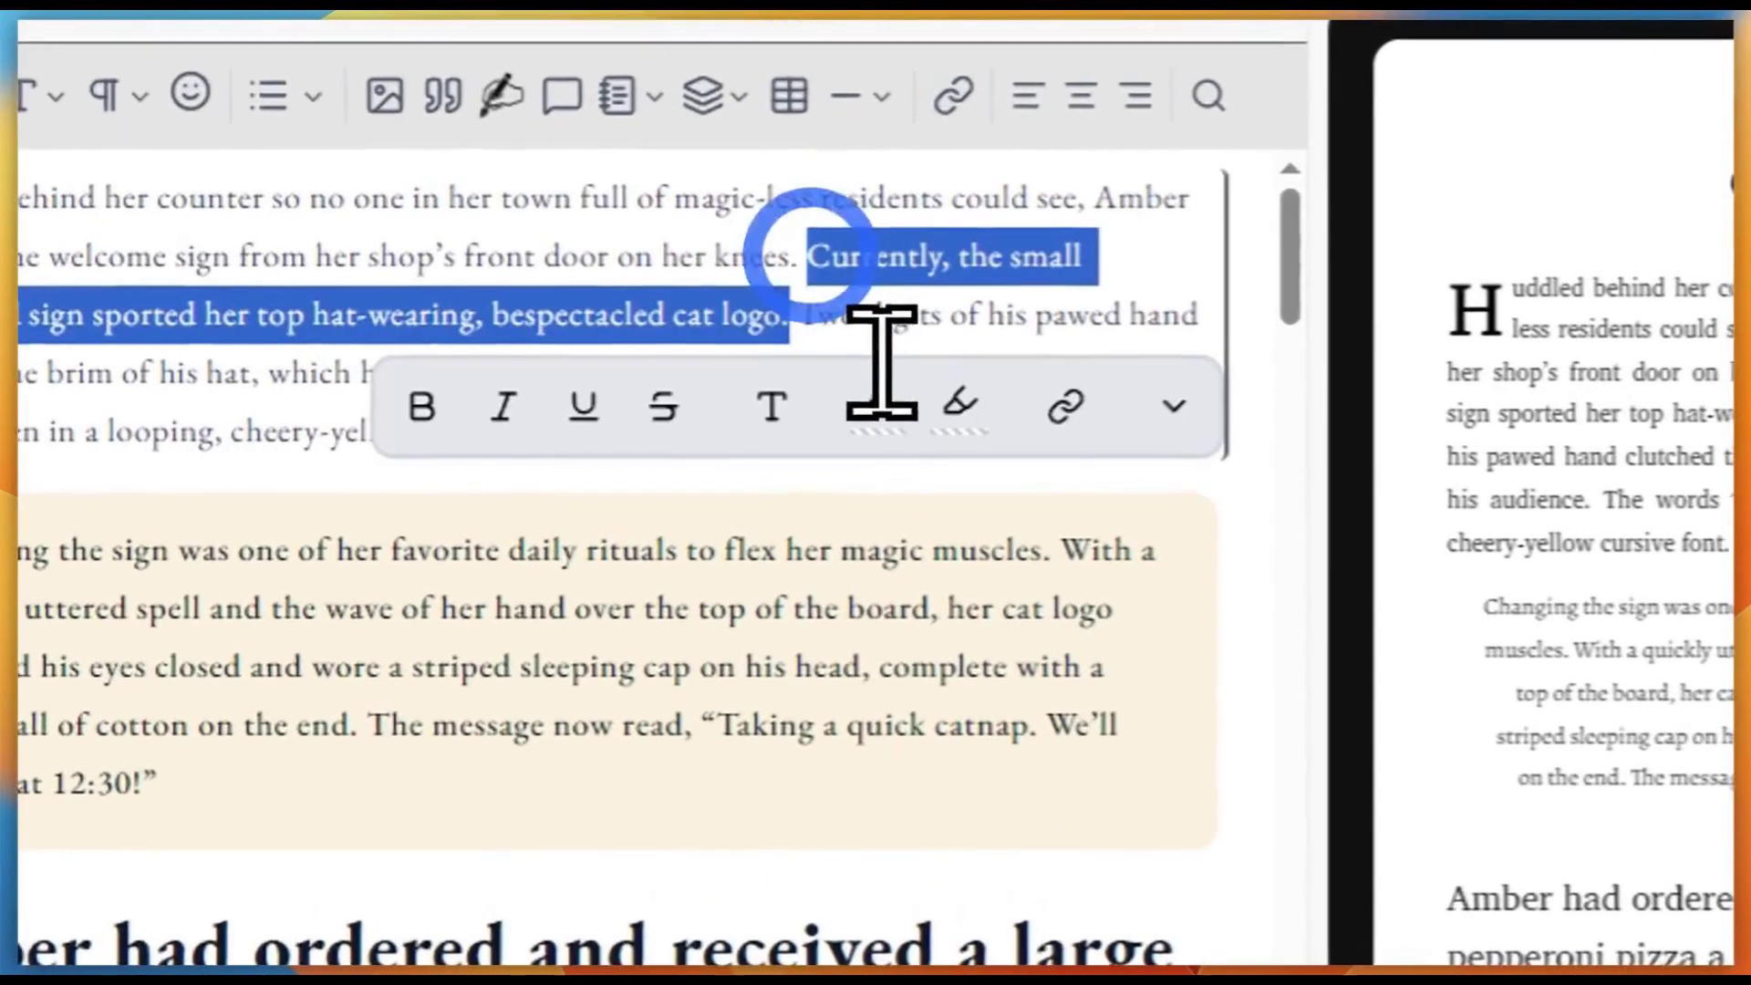
{"action": "left_click", "coordinate": [873, 406]}
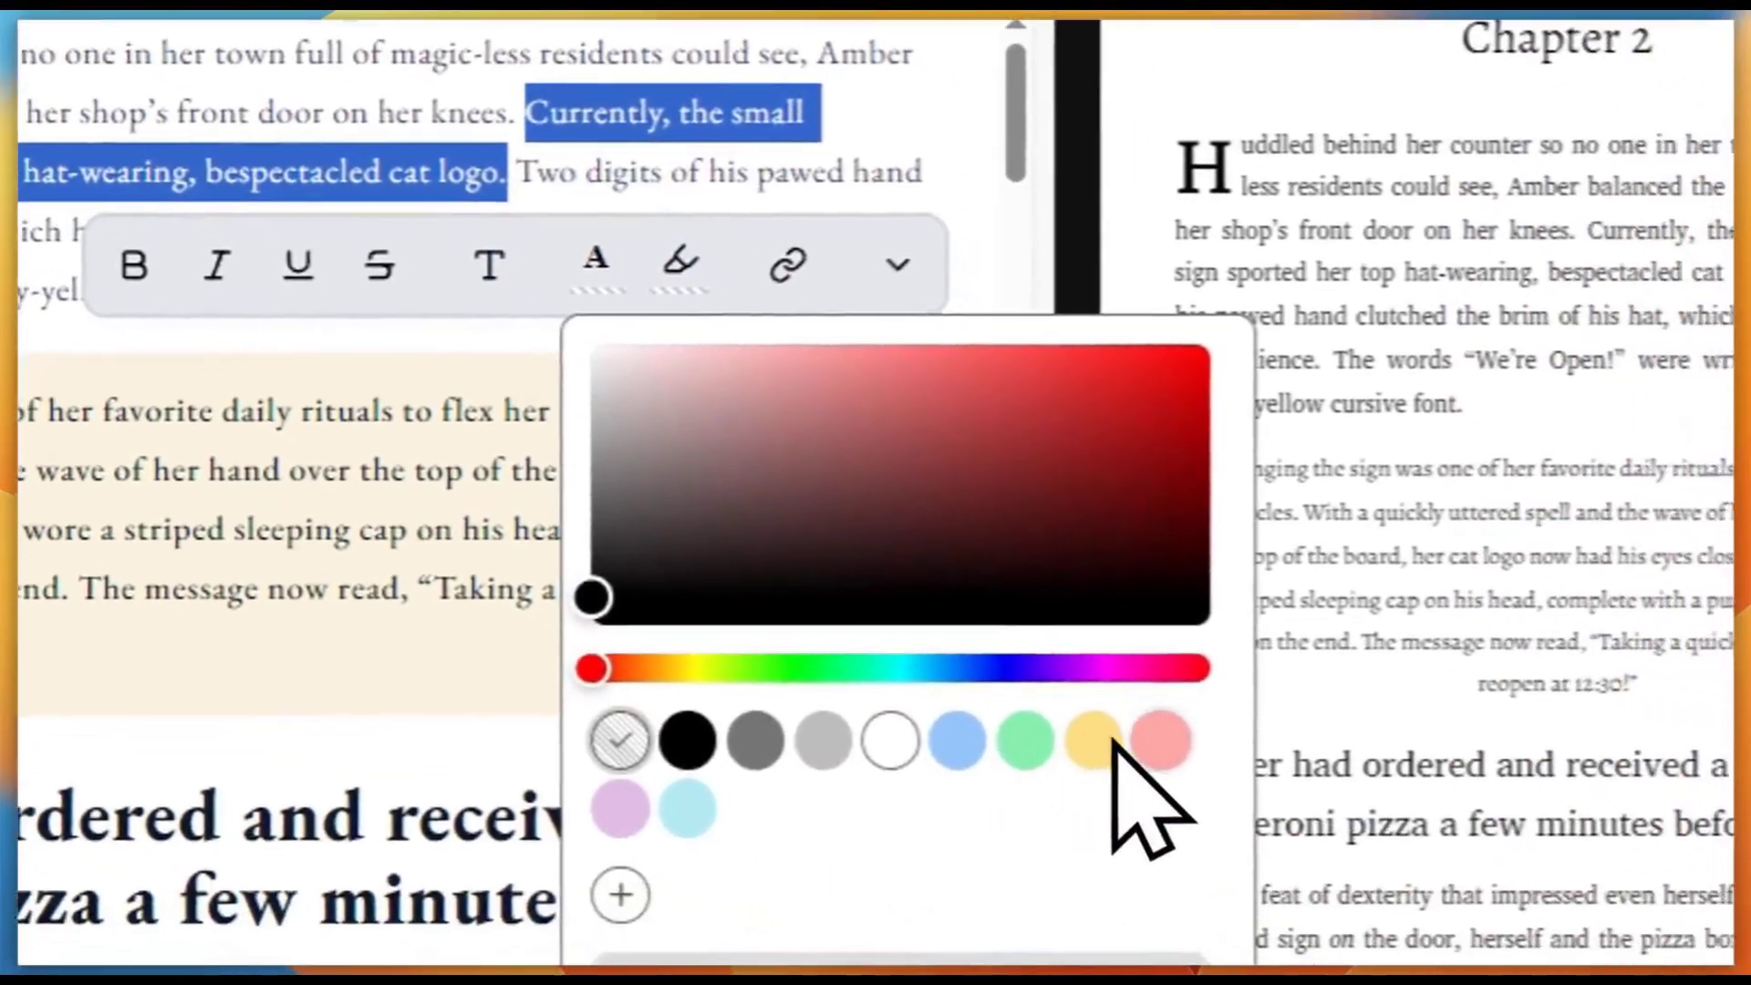
{"action": "left_click", "coordinate": [1159, 738]}
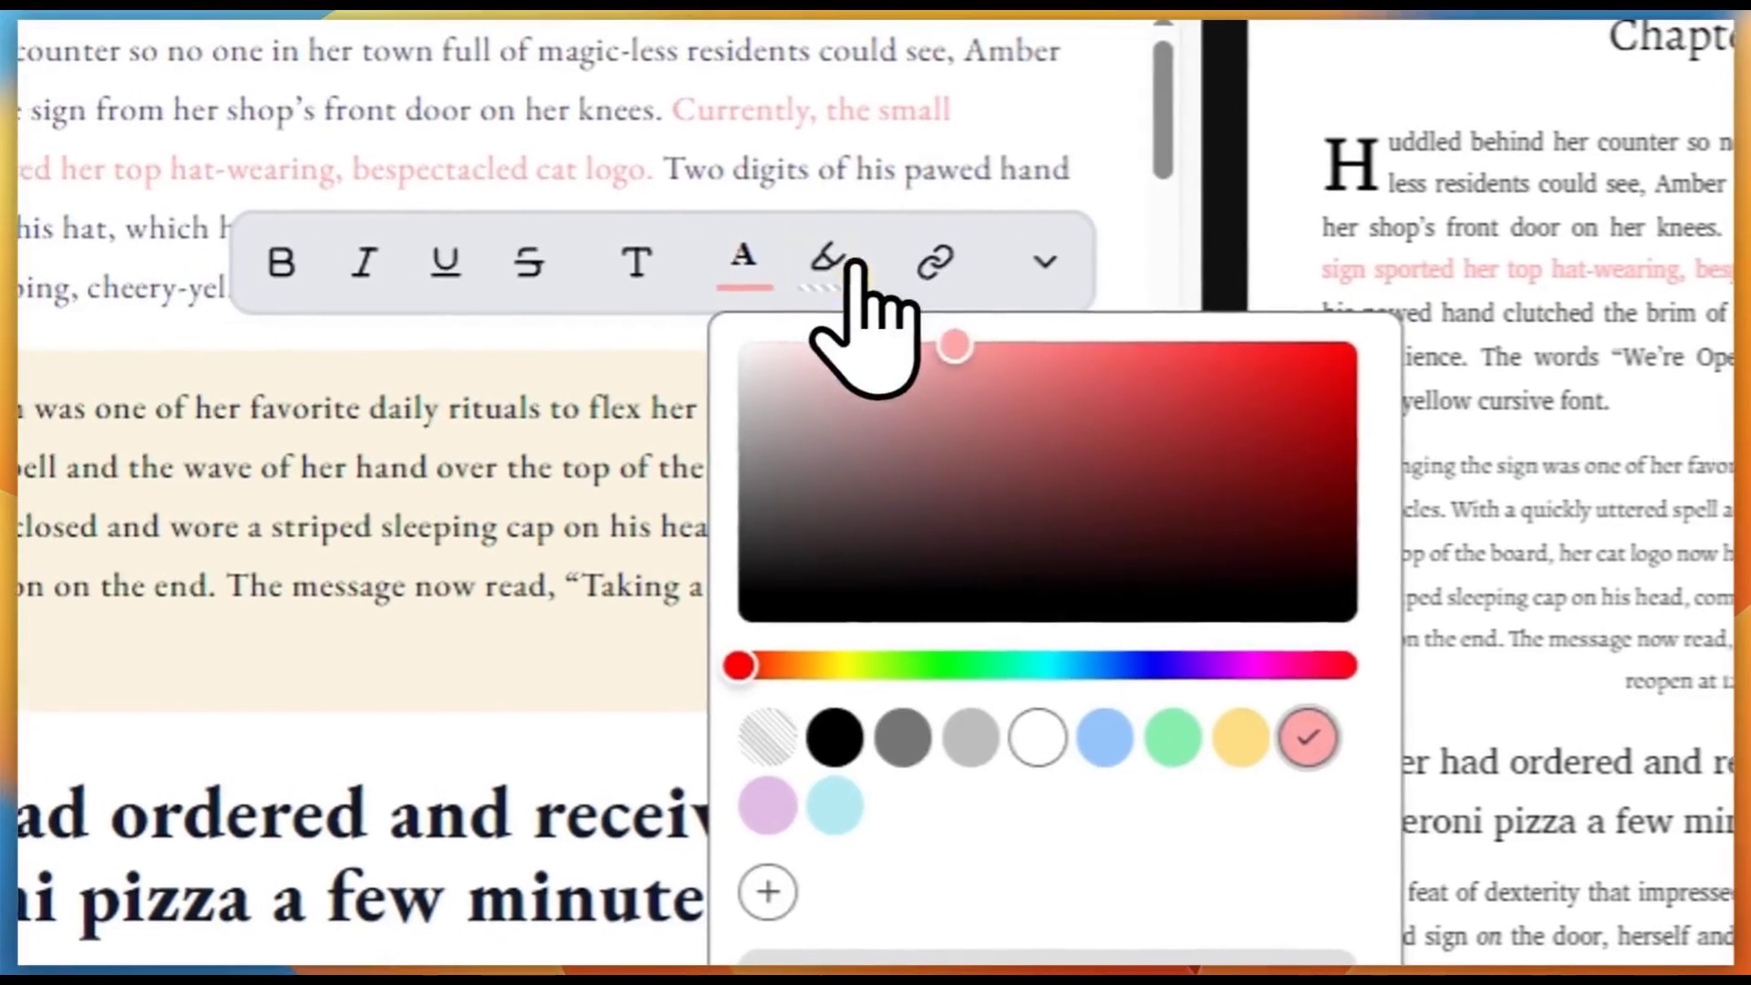
{"action": "left_click", "coordinate": [829, 261]}
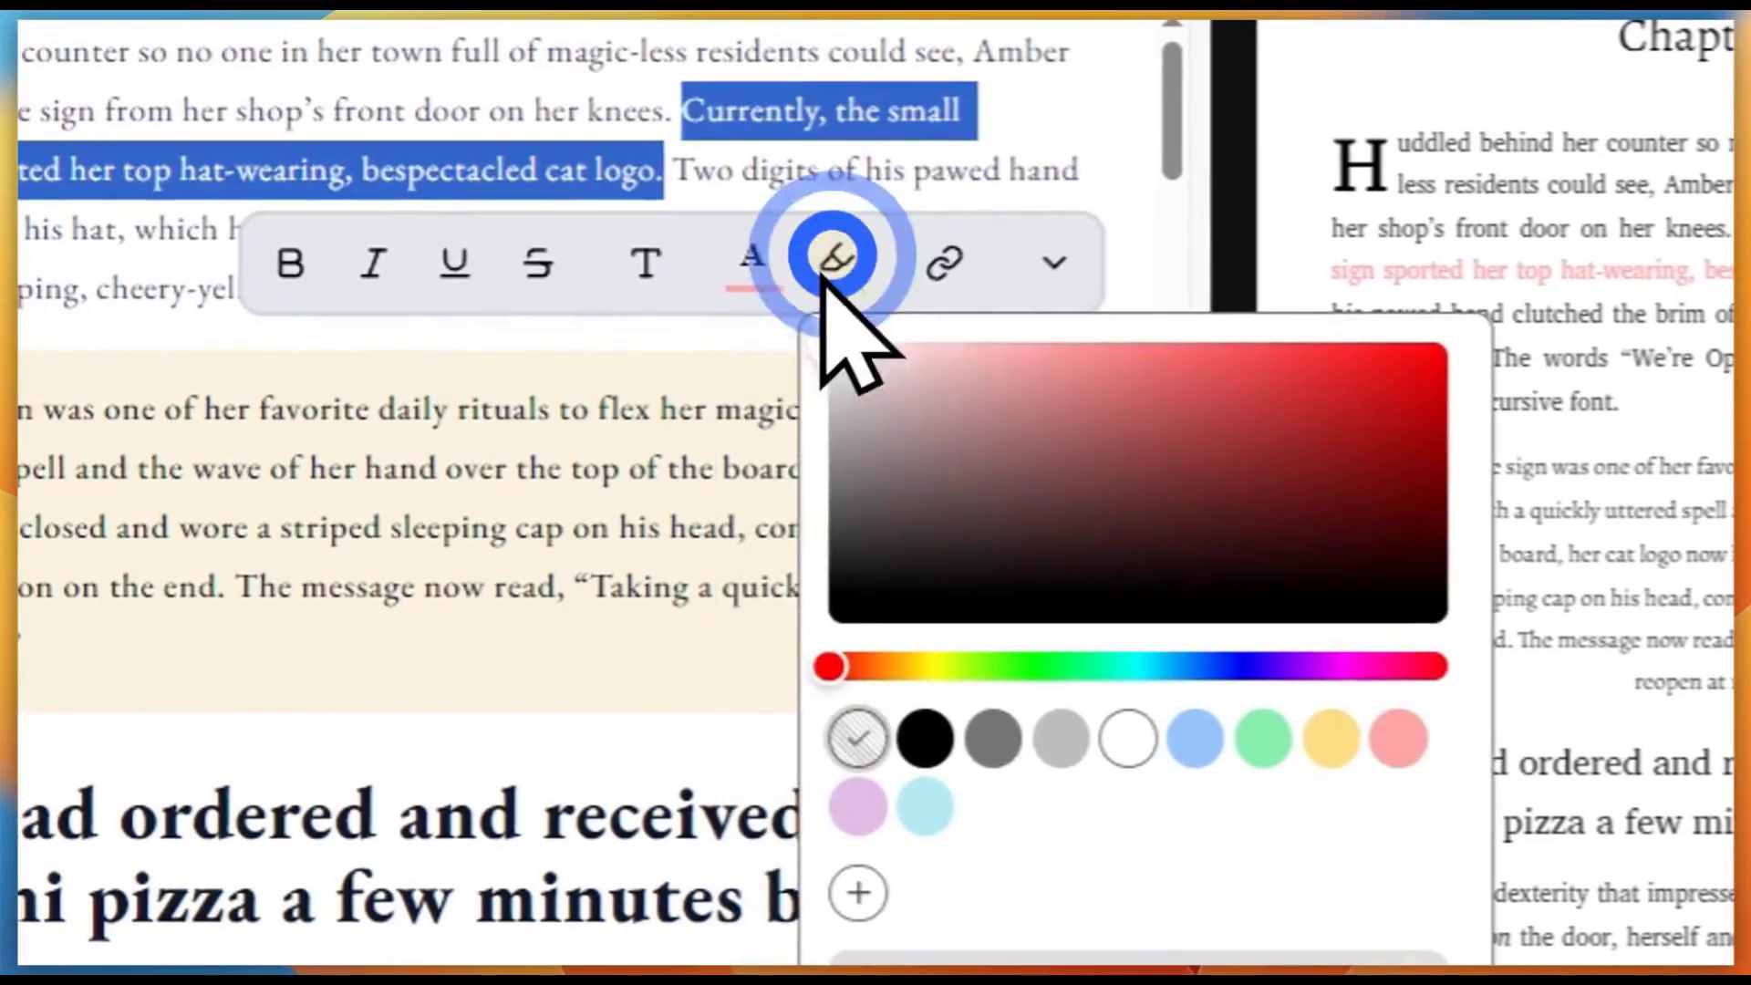
{"action": "left_click", "coordinate": [914, 735]}
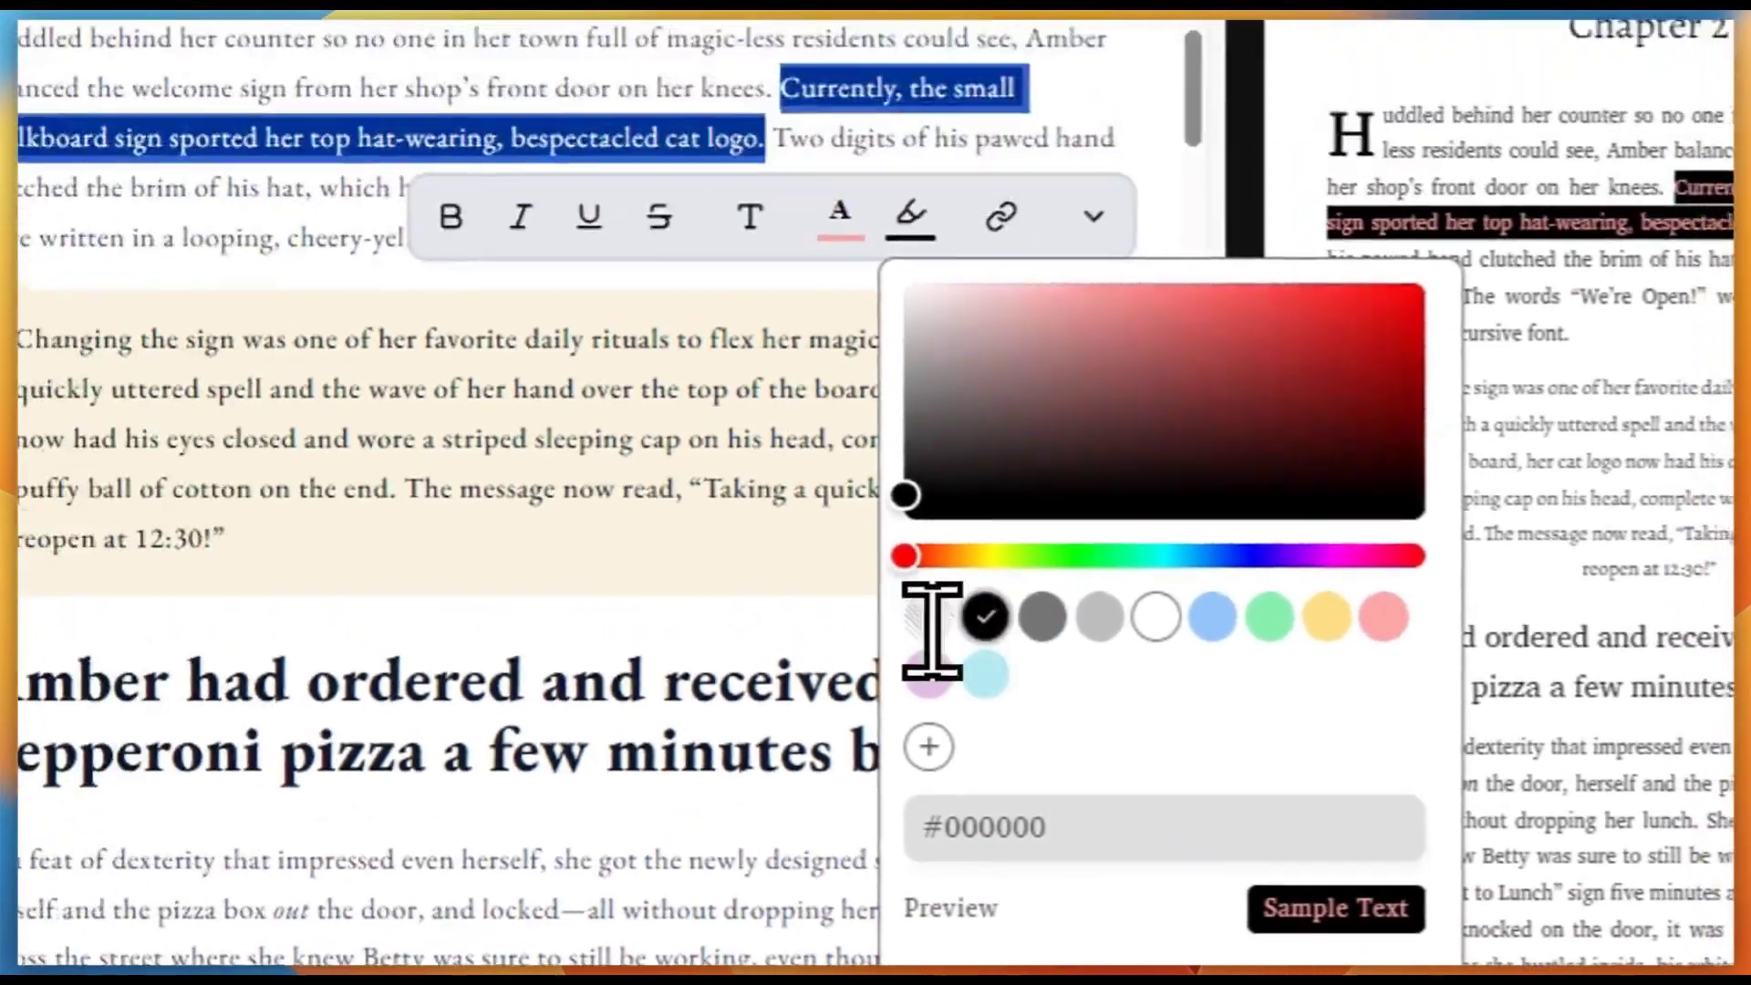
{"action": "left_click", "coordinate": [476, 307]}
{"action": "left_click", "coordinate": [586, 379]}
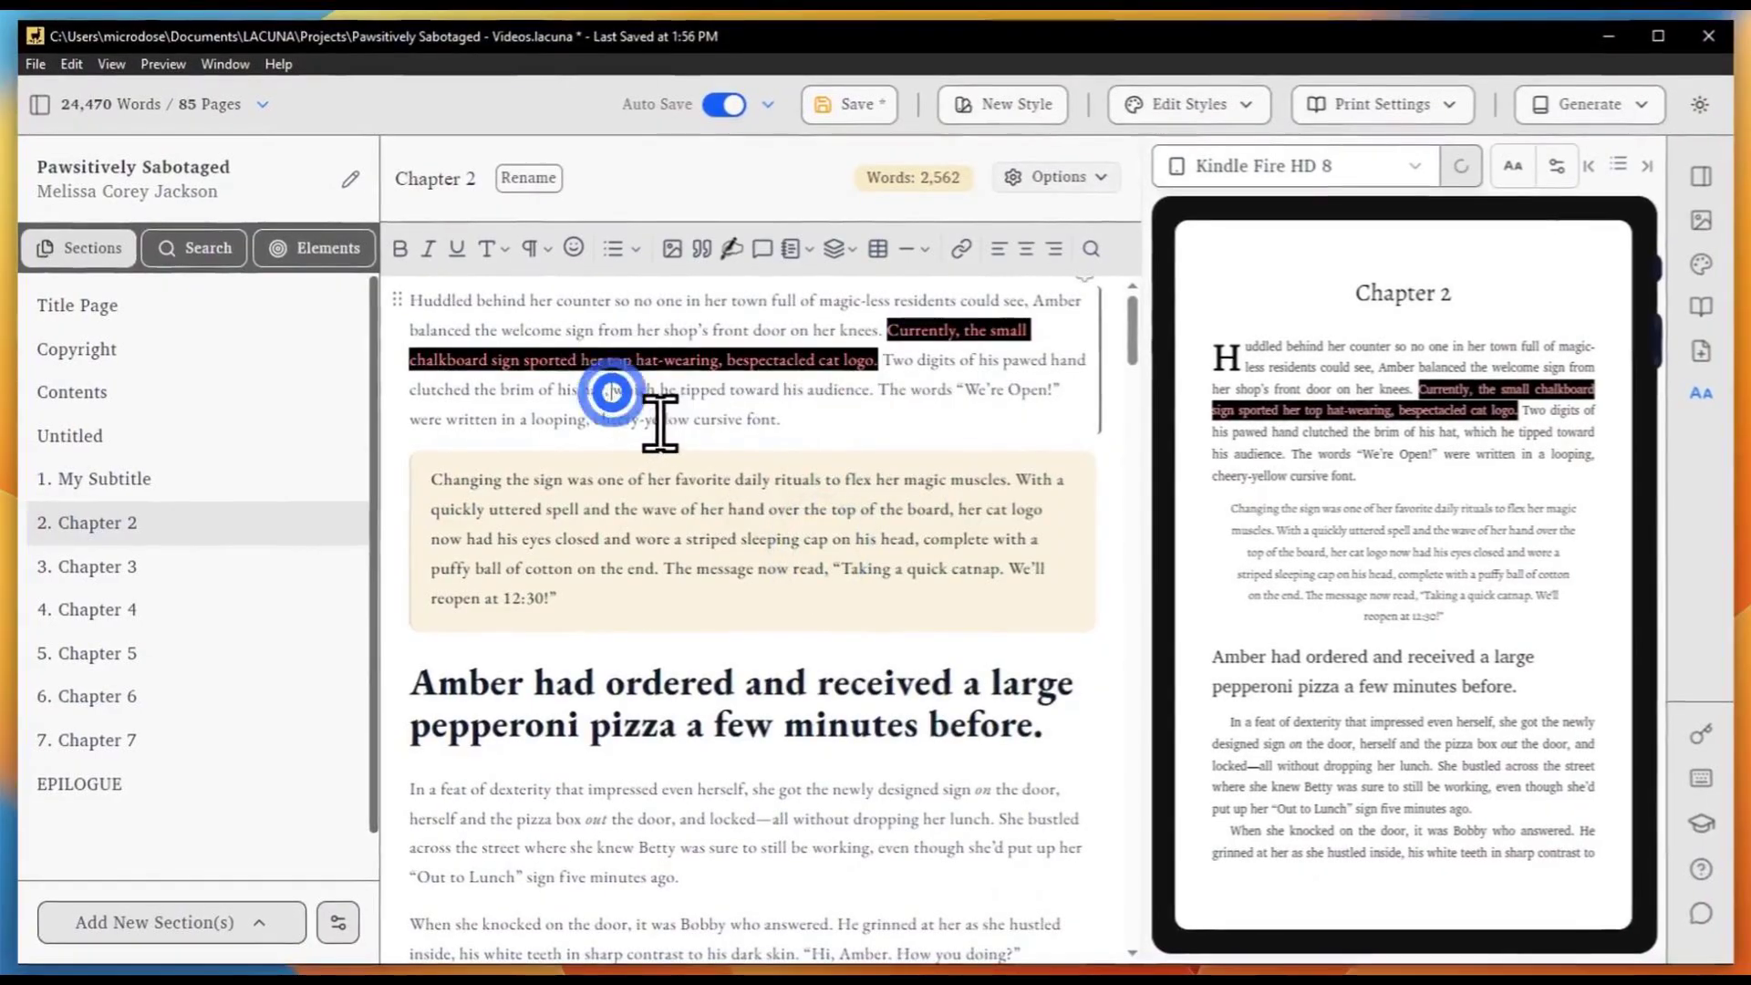
Color the word "uttered" in the Chapter 2 block quote pink (#FCA5A5)
{"action": "double_click", "coordinate": [512, 507]}
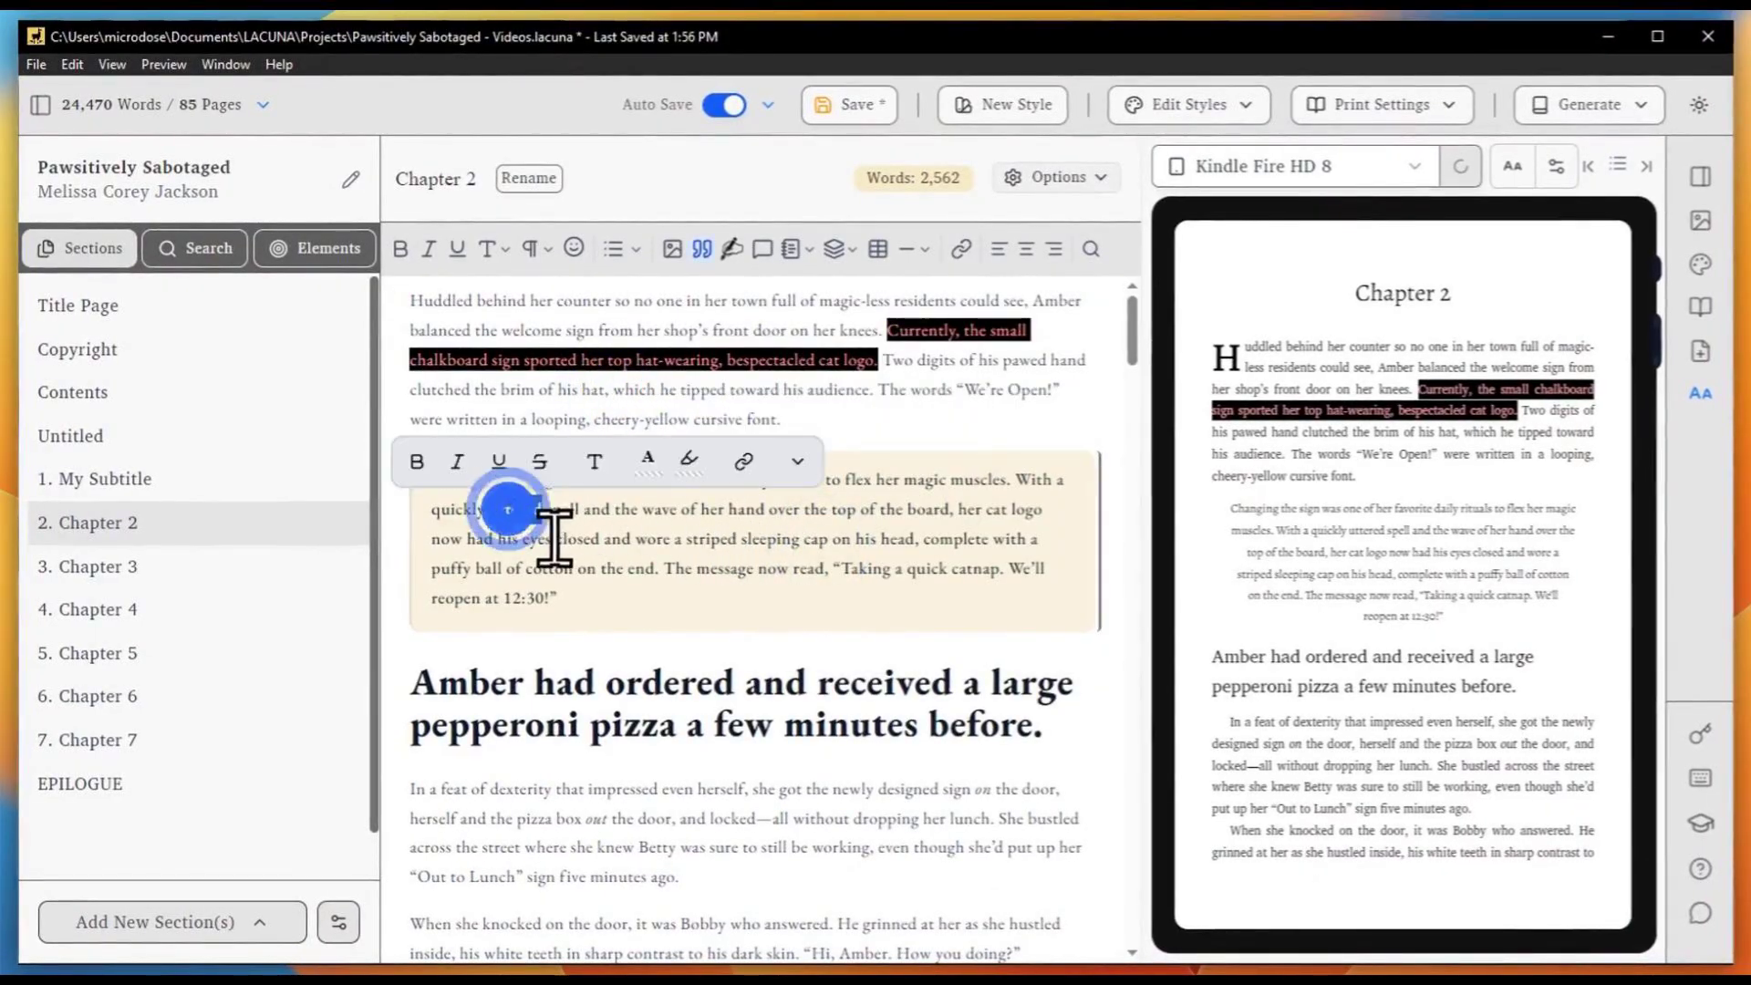
{"action": "left_click", "coordinate": [647, 459]}
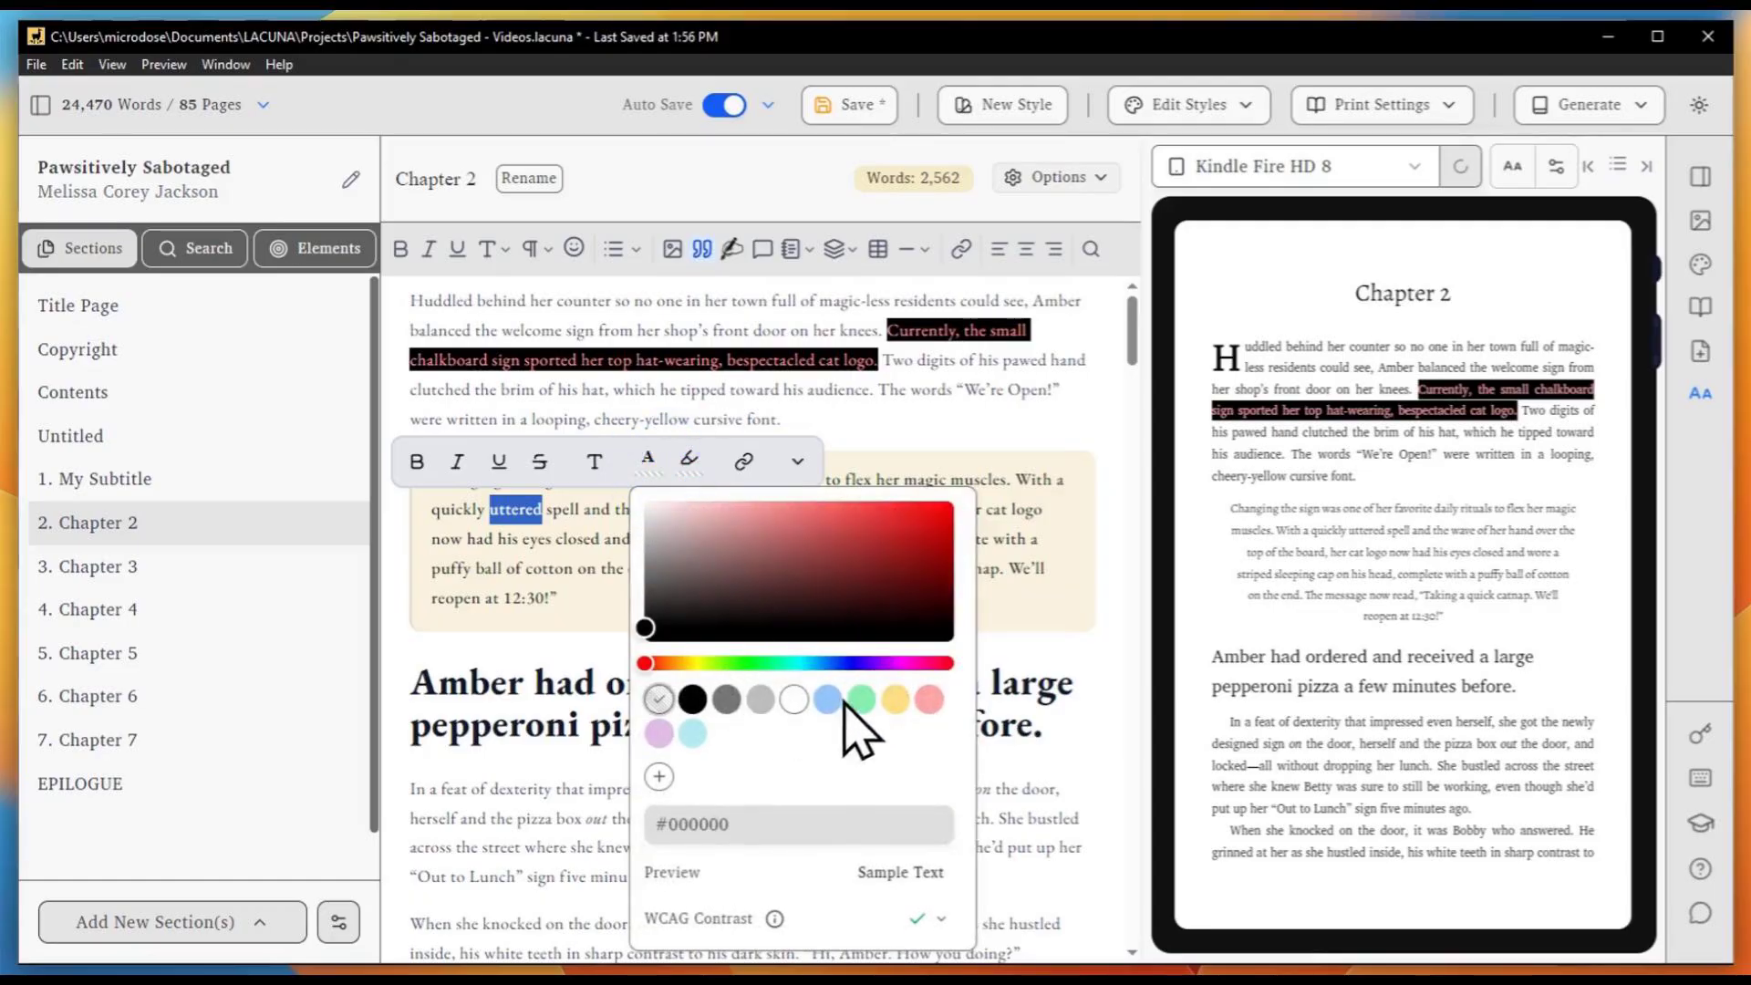
{"action": "left_click", "coordinate": [930, 698]}
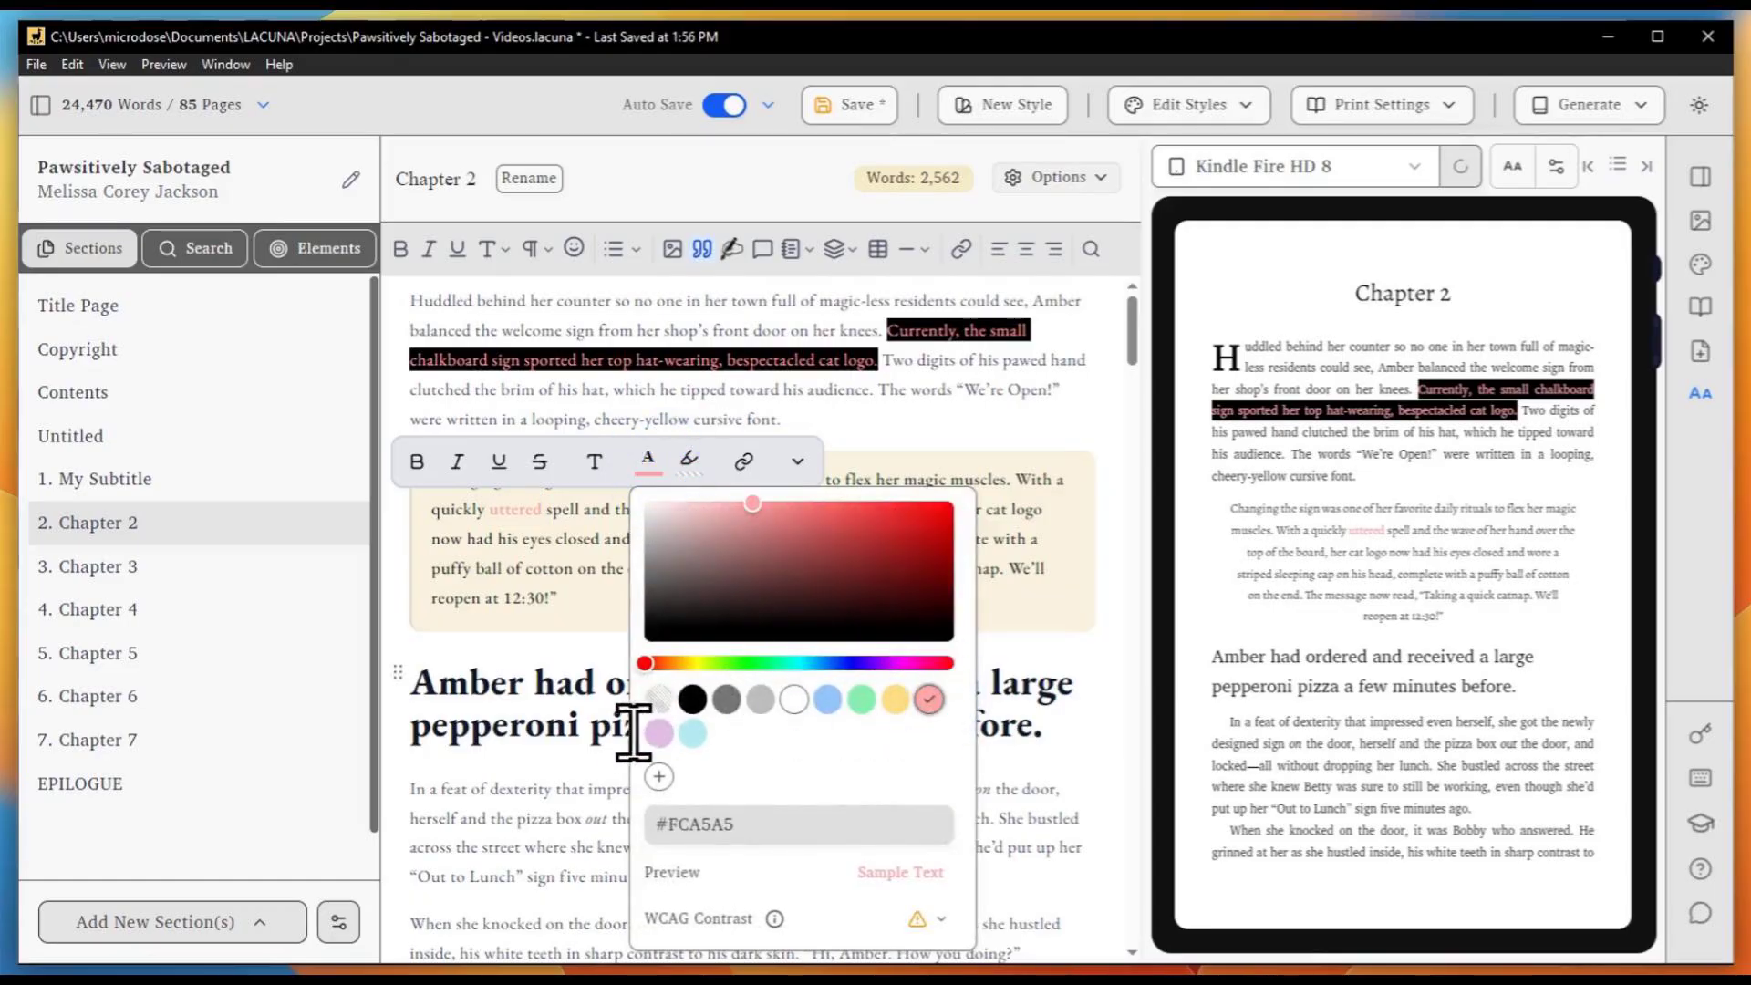
Give the words "pepperoni pizza" in the large Chapter 2 heading a green highlight
{"action": "left_click", "coordinate": [566, 708]}
{"action": "left_click_drag", "start_coordinate": [597, 731], "coordinate": [461, 750]}
{"action": "left_click", "coordinate": [689, 659]}
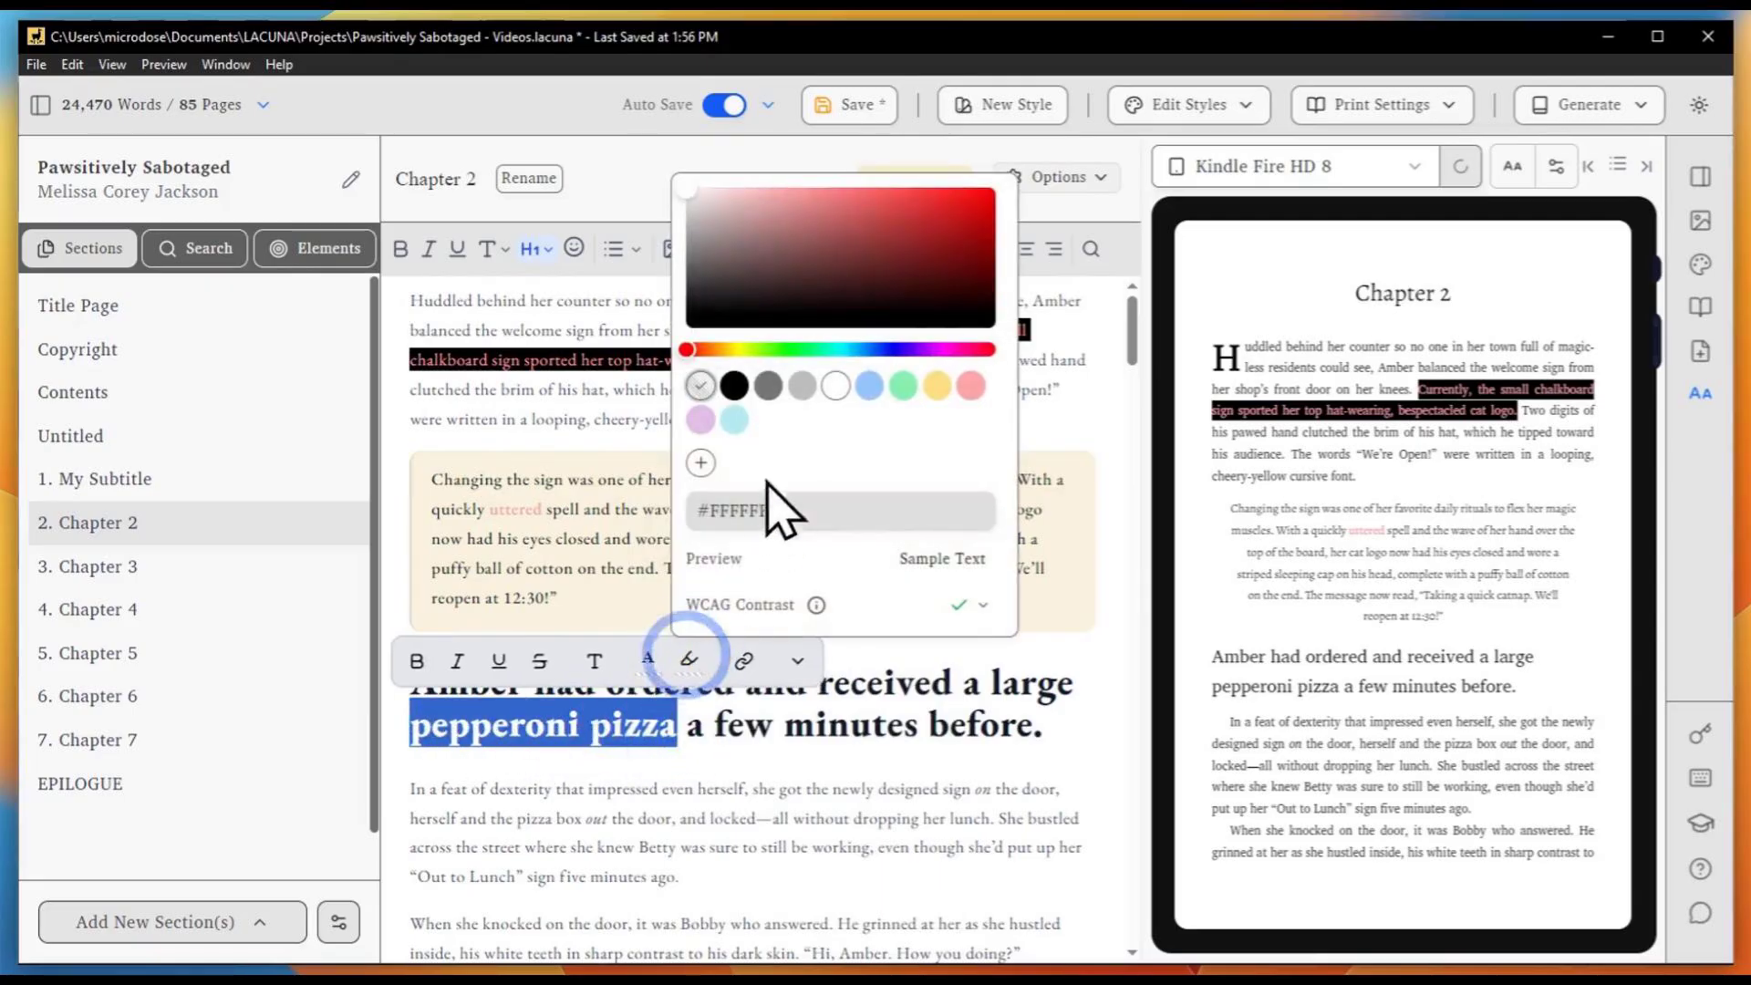
{"action": "left_click", "coordinate": [903, 385]}
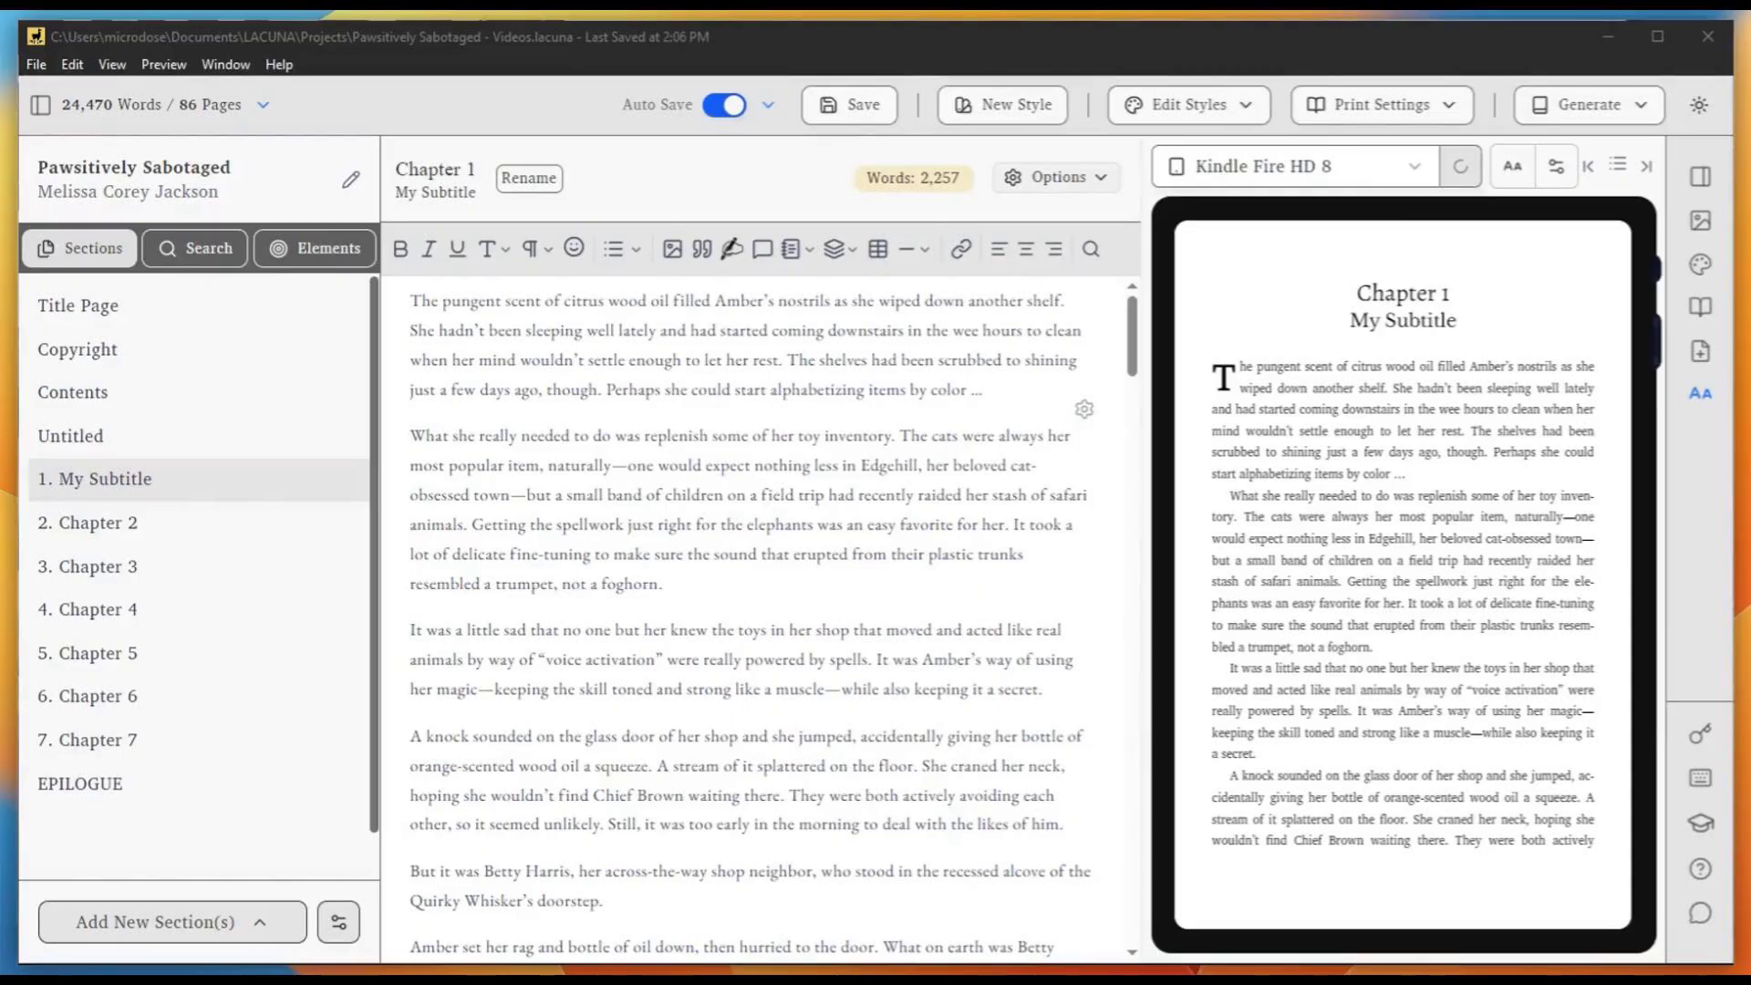
{"action": "mouse_move", "coordinate": [1376, 305]}
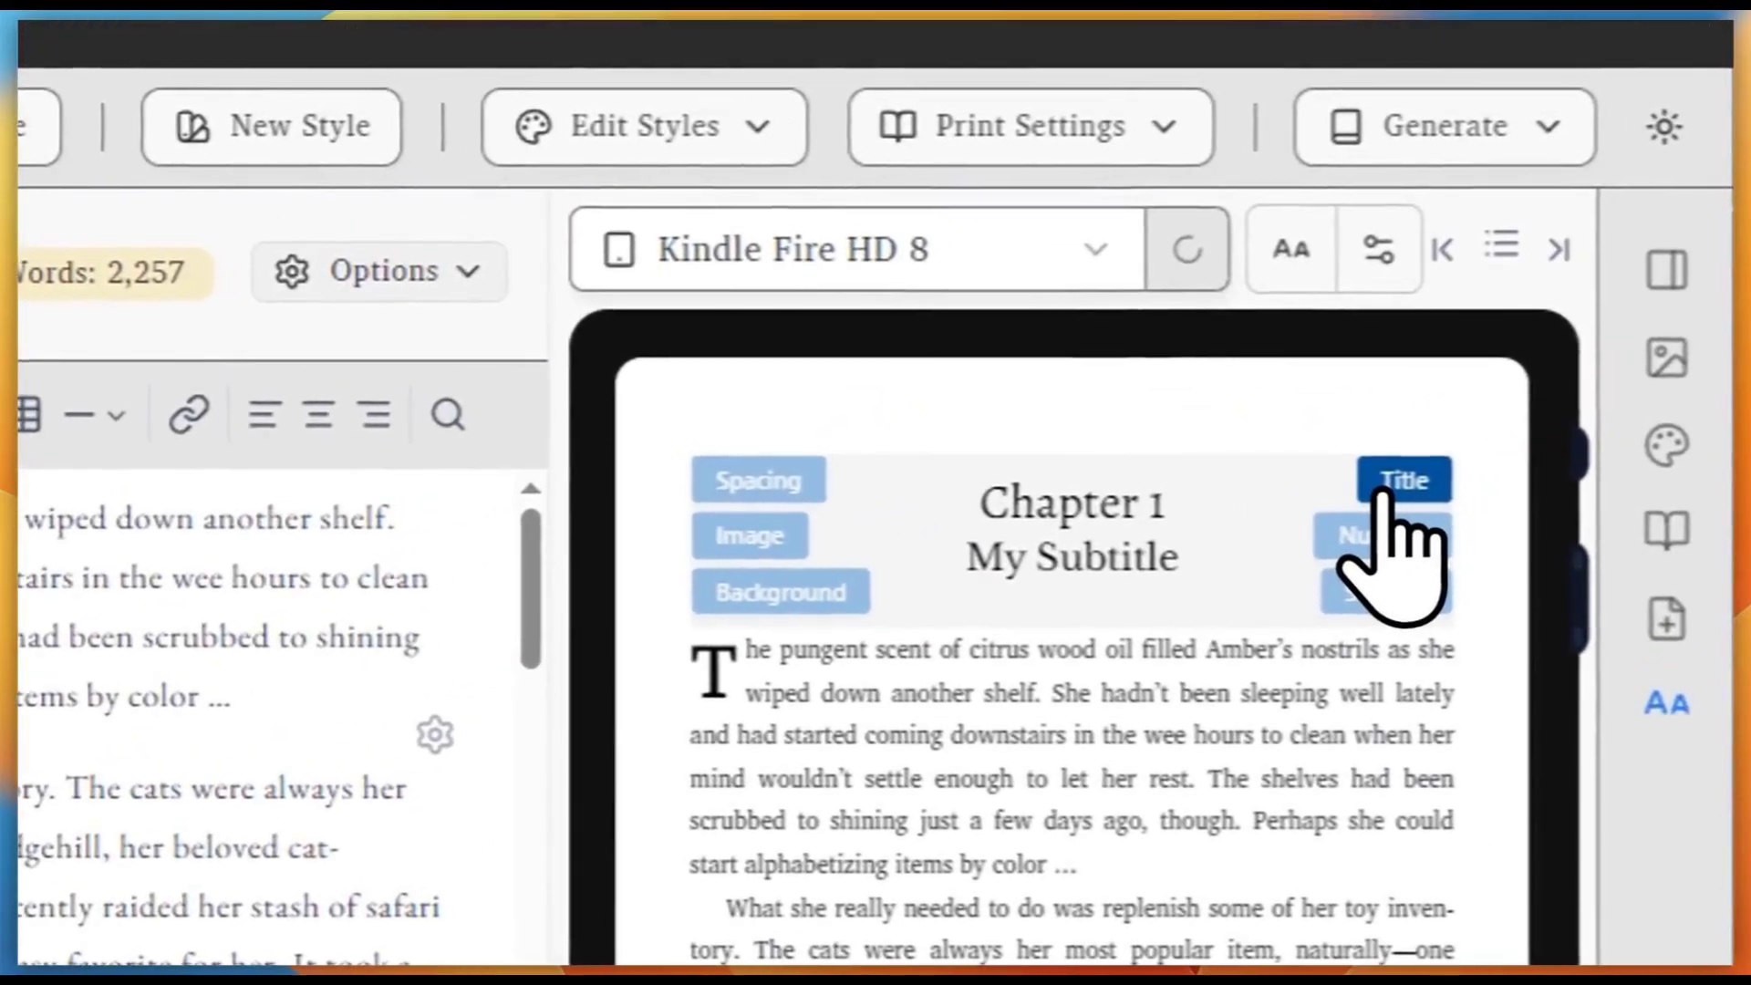
{"action": "left_click", "coordinate": [1388, 486]}
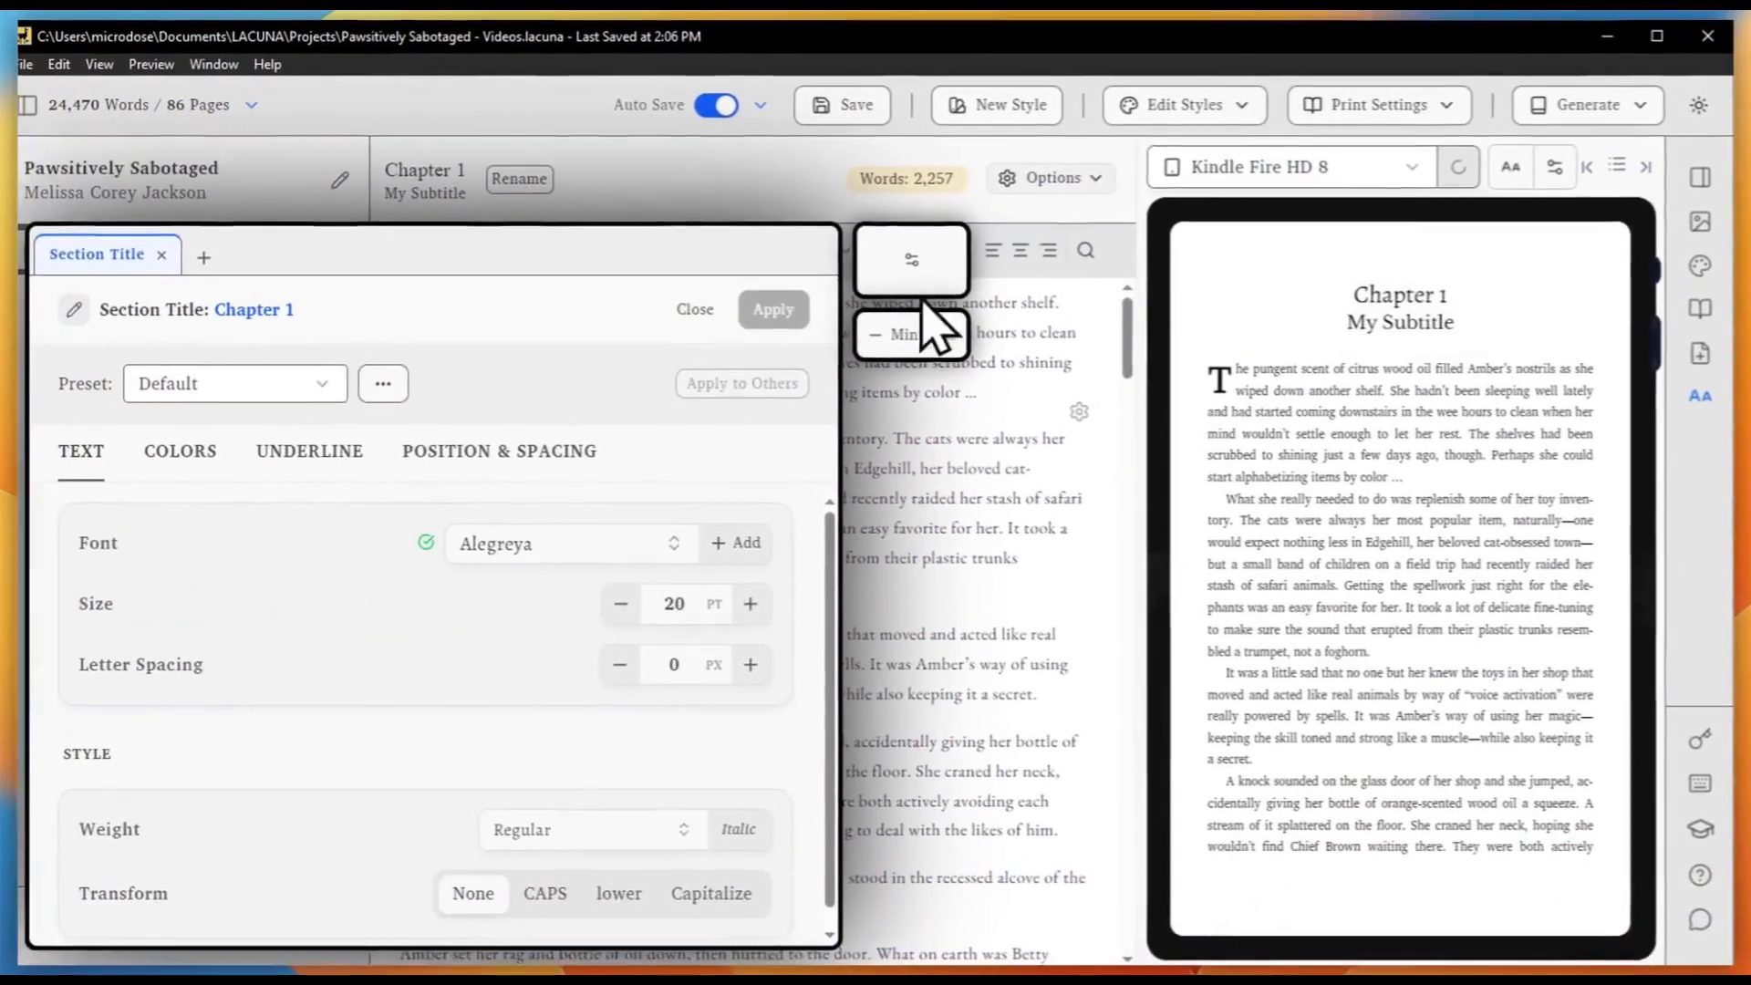
{"action": "left_click", "coordinate": [703, 308]}
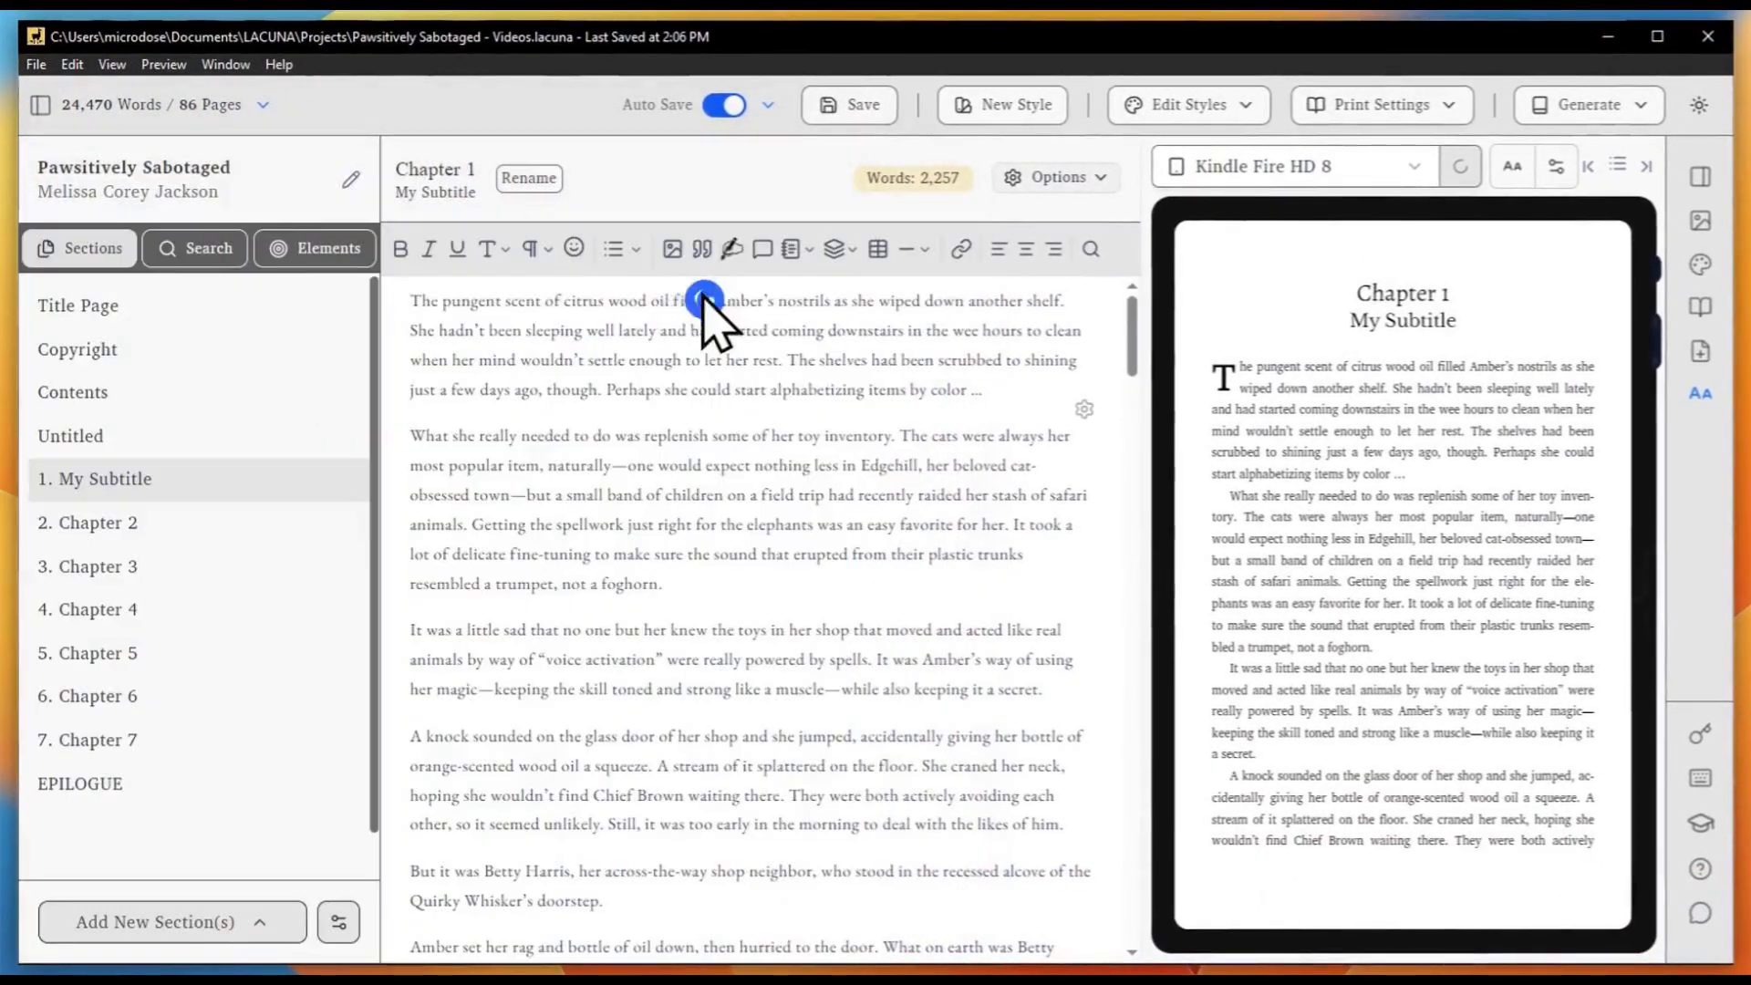
Enable colors in the Chapter 1 heading title style and set its background color to red (#FF0000)
{"action": "left_click", "coordinate": [1048, 176]}
{"action": "mouse_move", "coordinate": [1041, 440]}
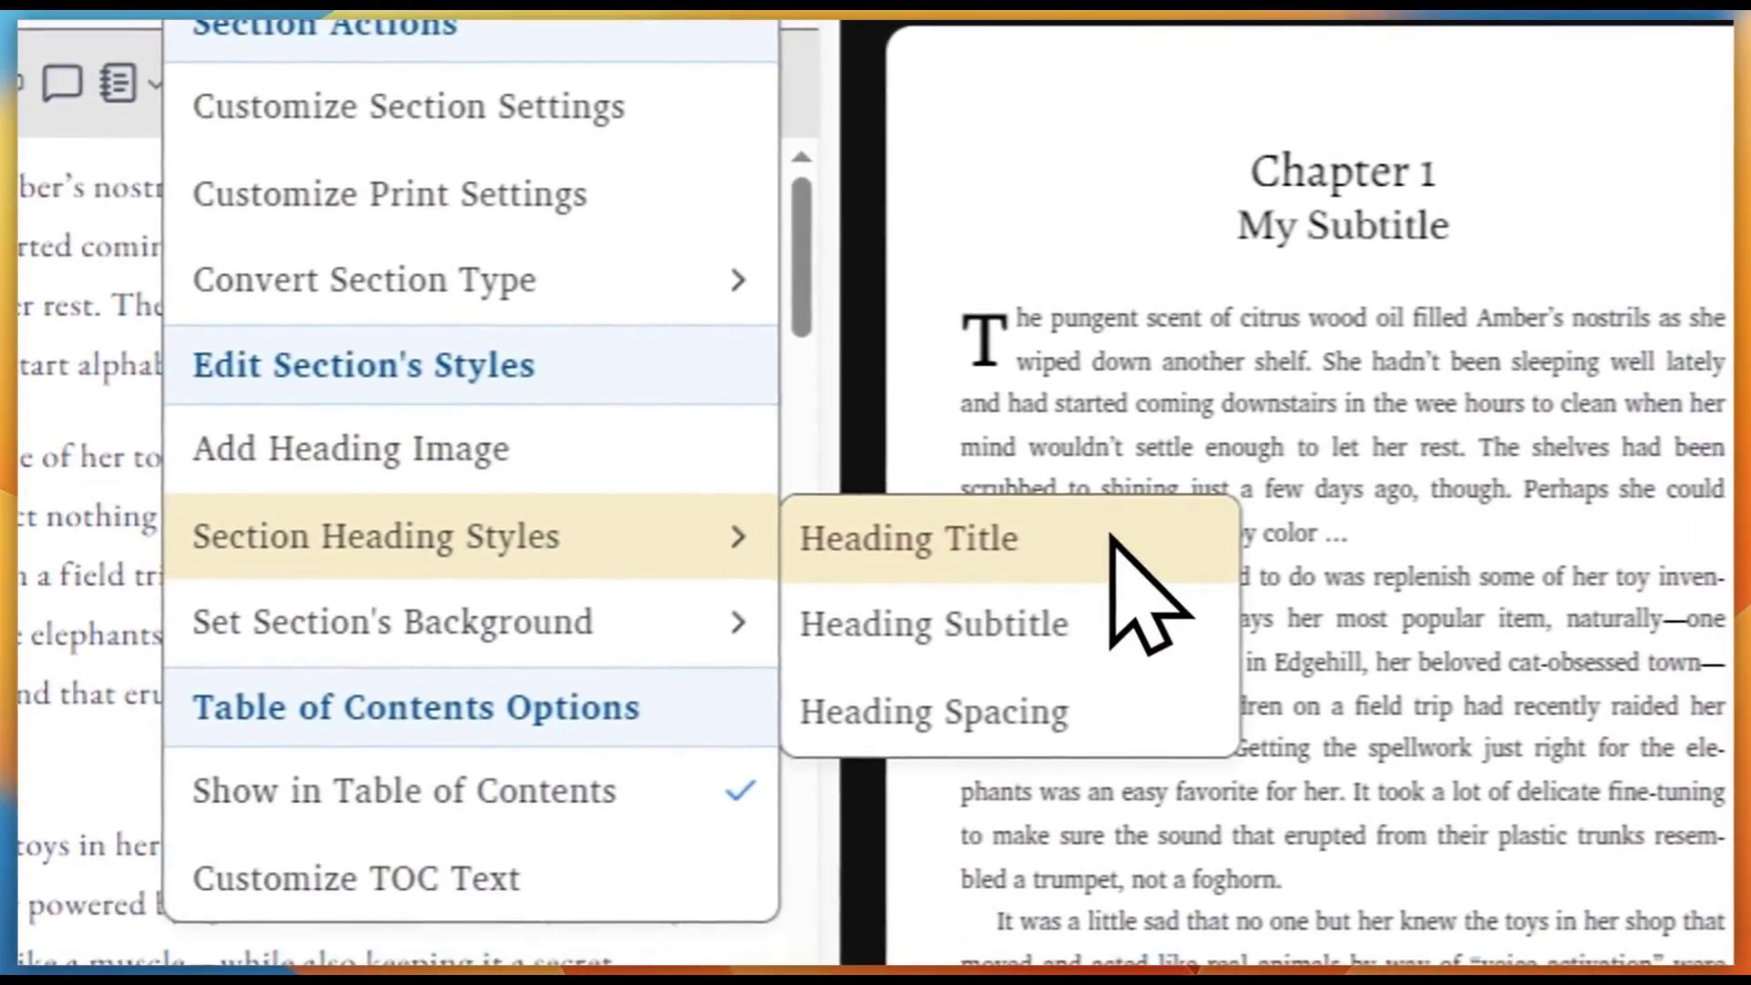
{"action": "left_click", "coordinate": [1115, 545]}
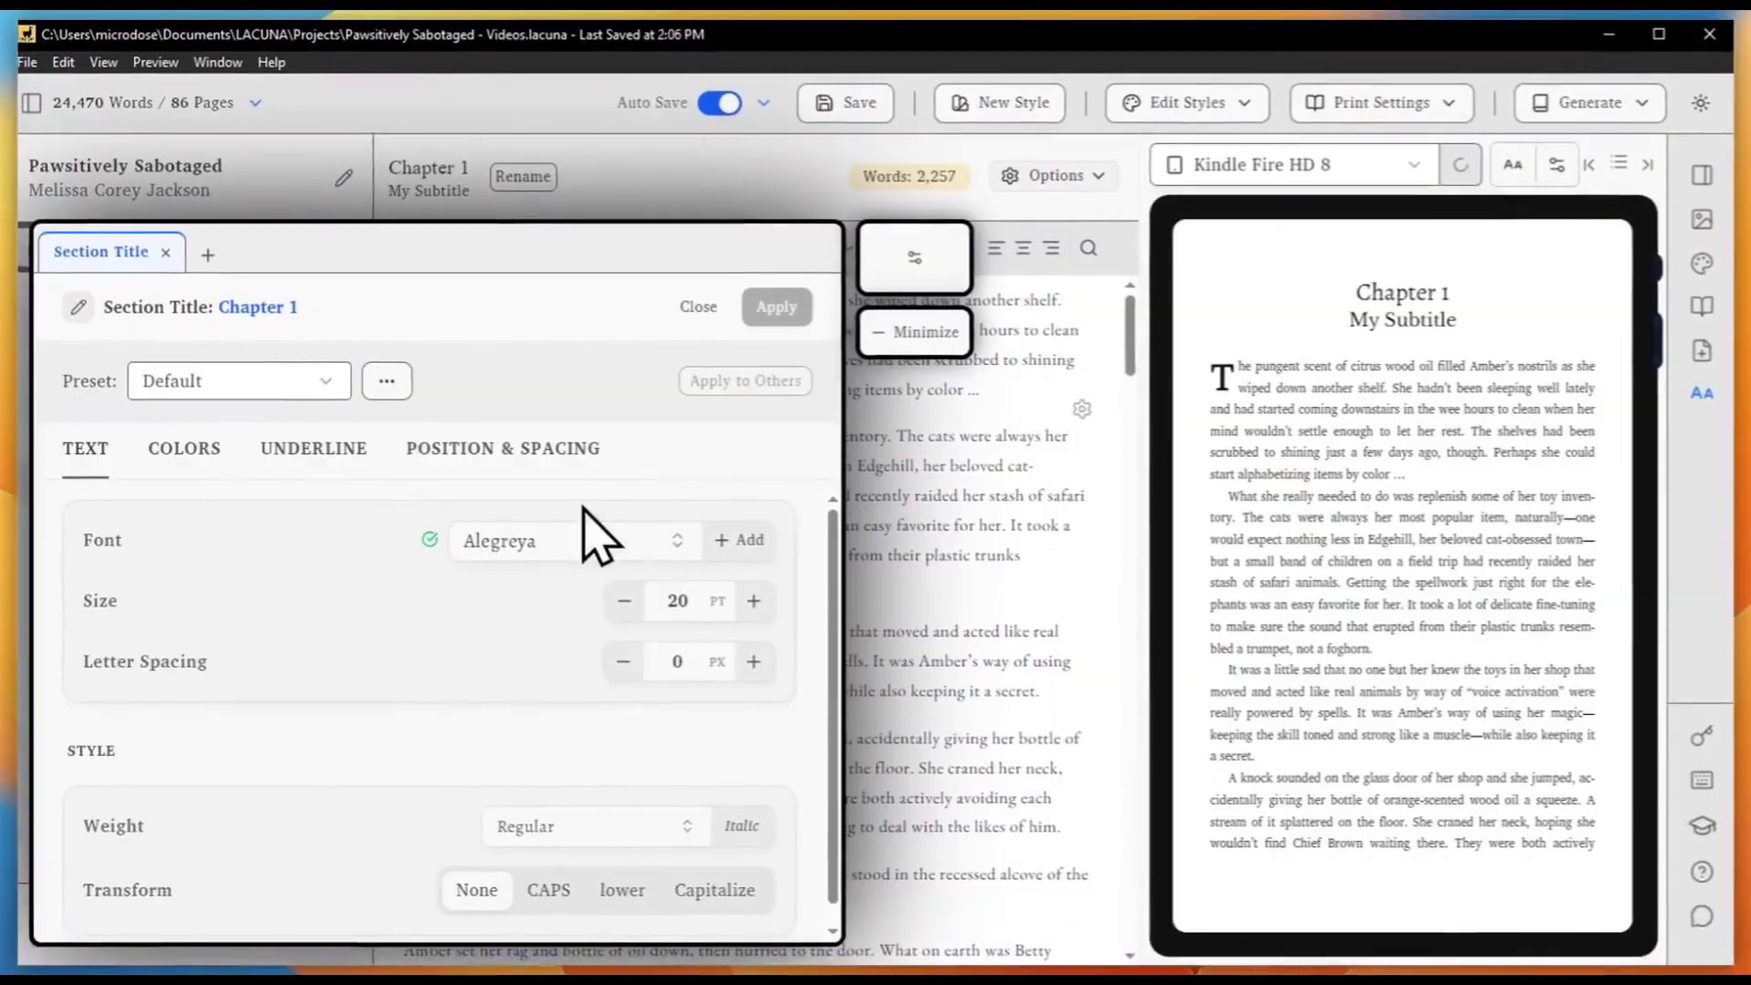
{"action": "left_click", "coordinate": [195, 448]}
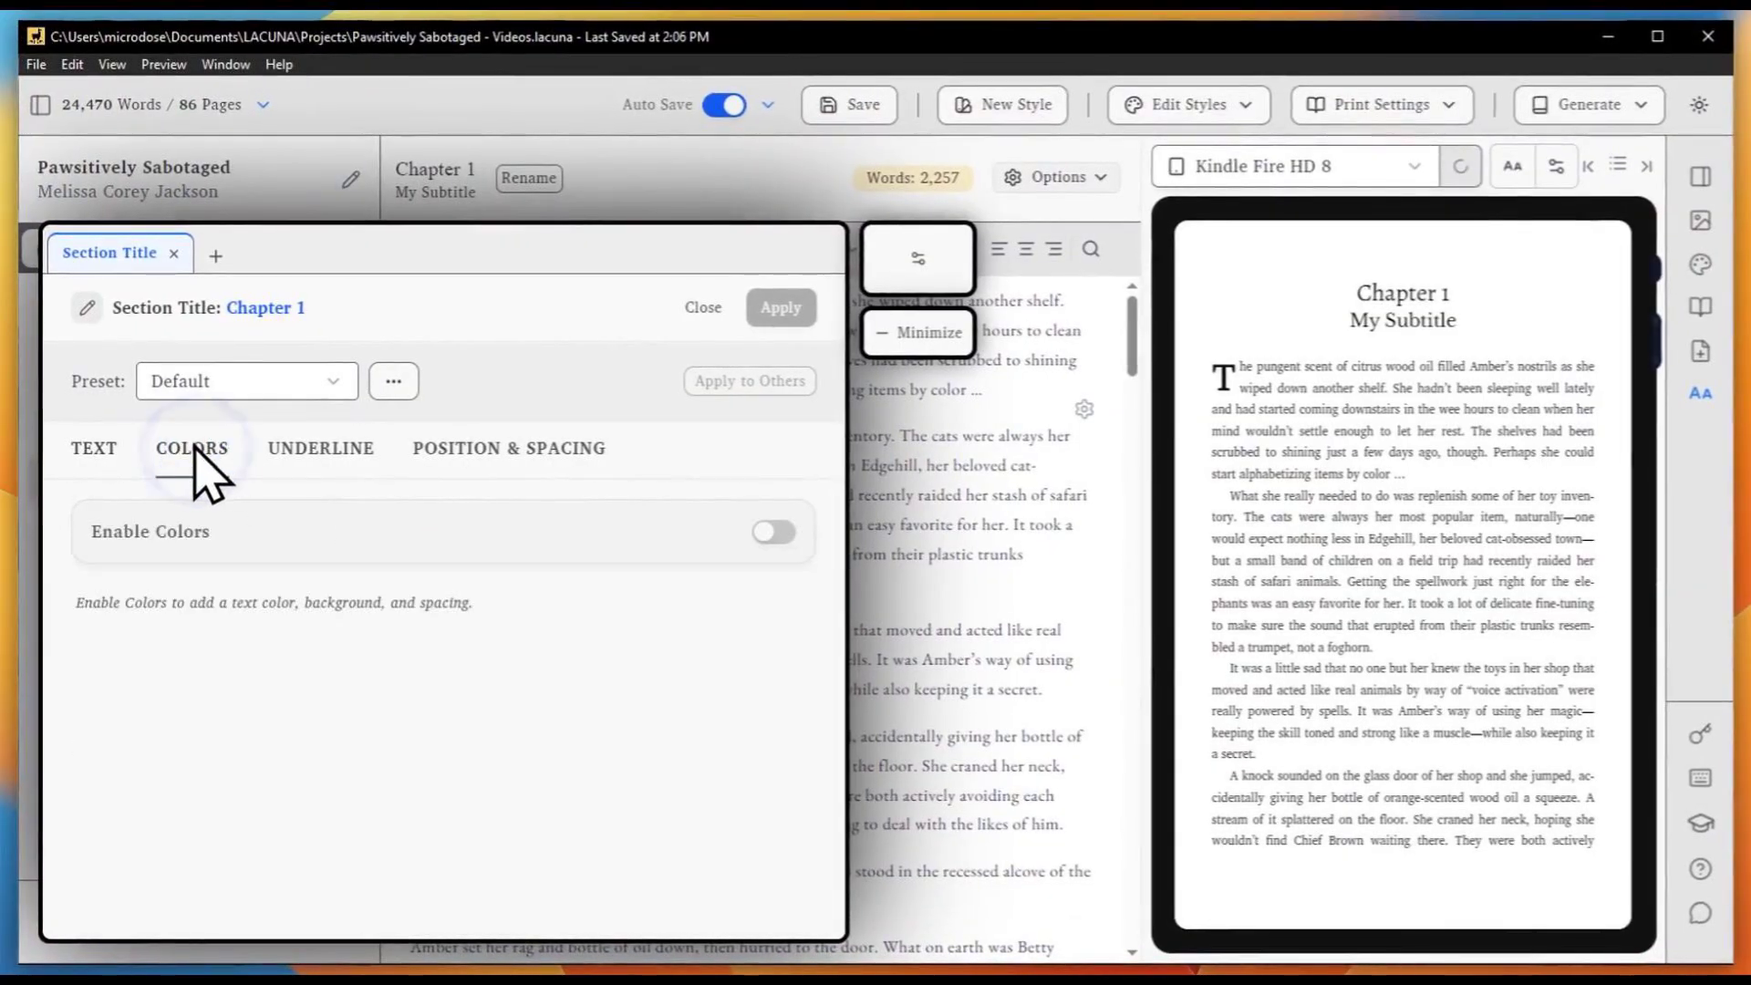
{"action": "left_click", "coordinate": [773, 533]}
{"action": "scroll", "coordinate": [638, 524], "scroll_direction": "down", "scroll_amount": 3}
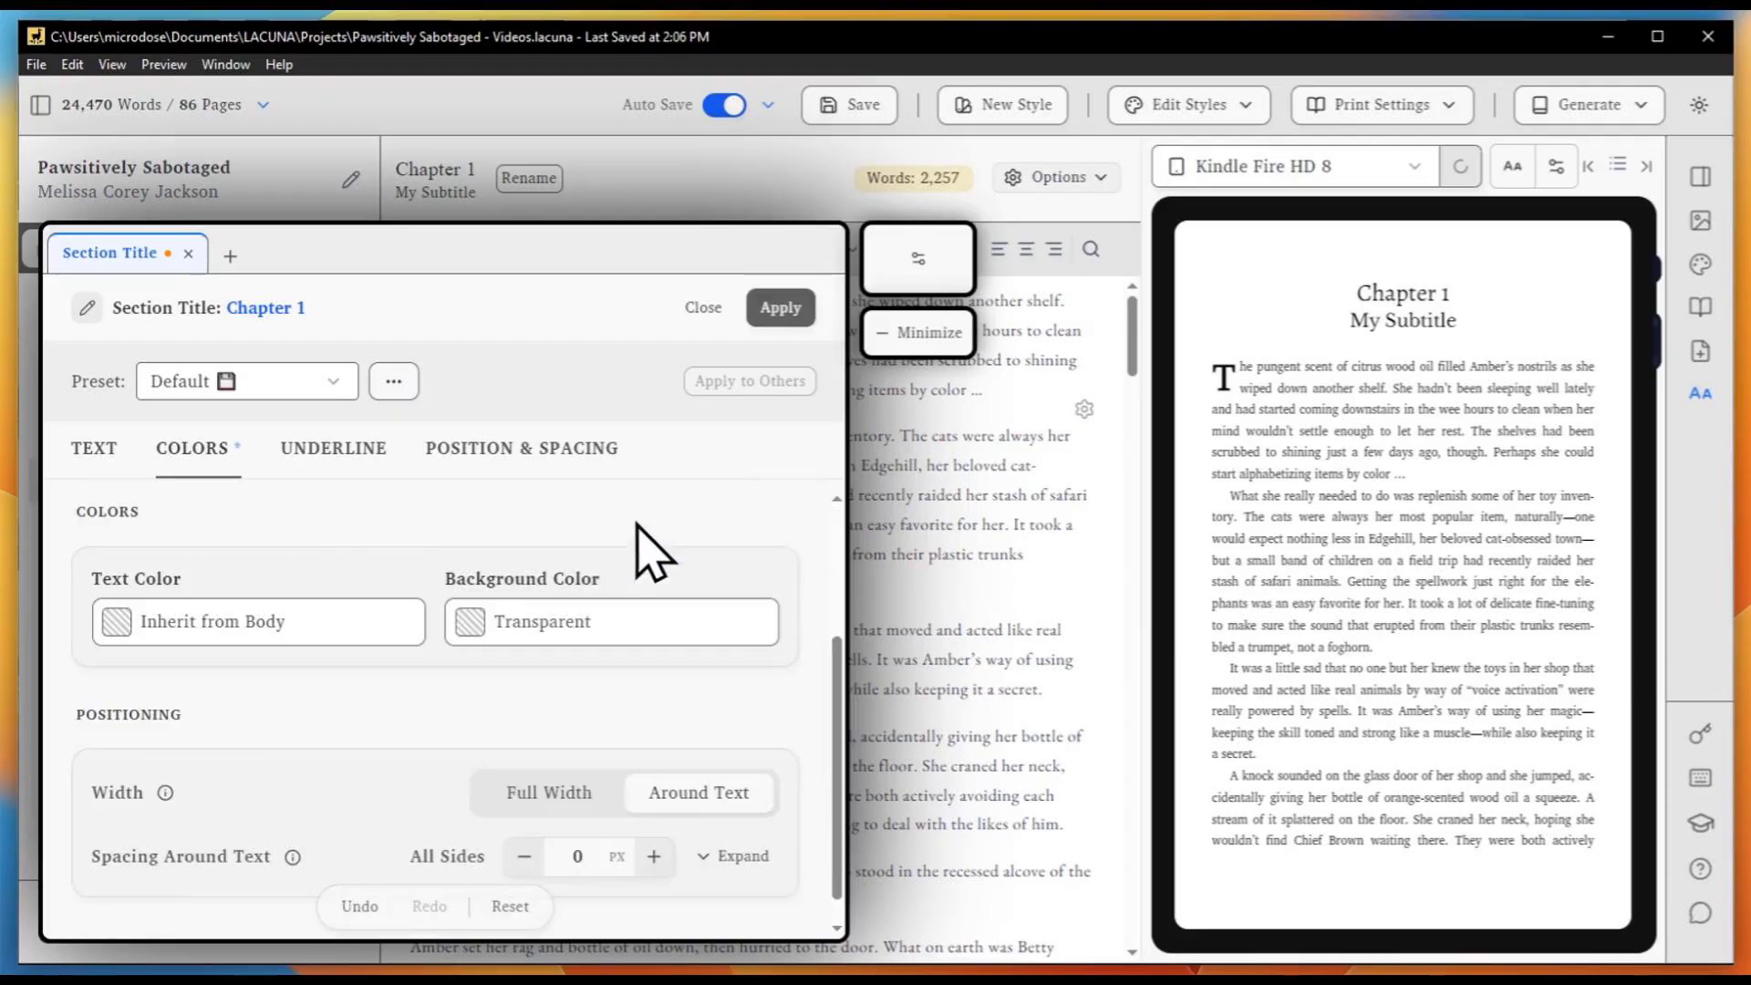
{"action": "left_click", "coordinate": [525, 622]}
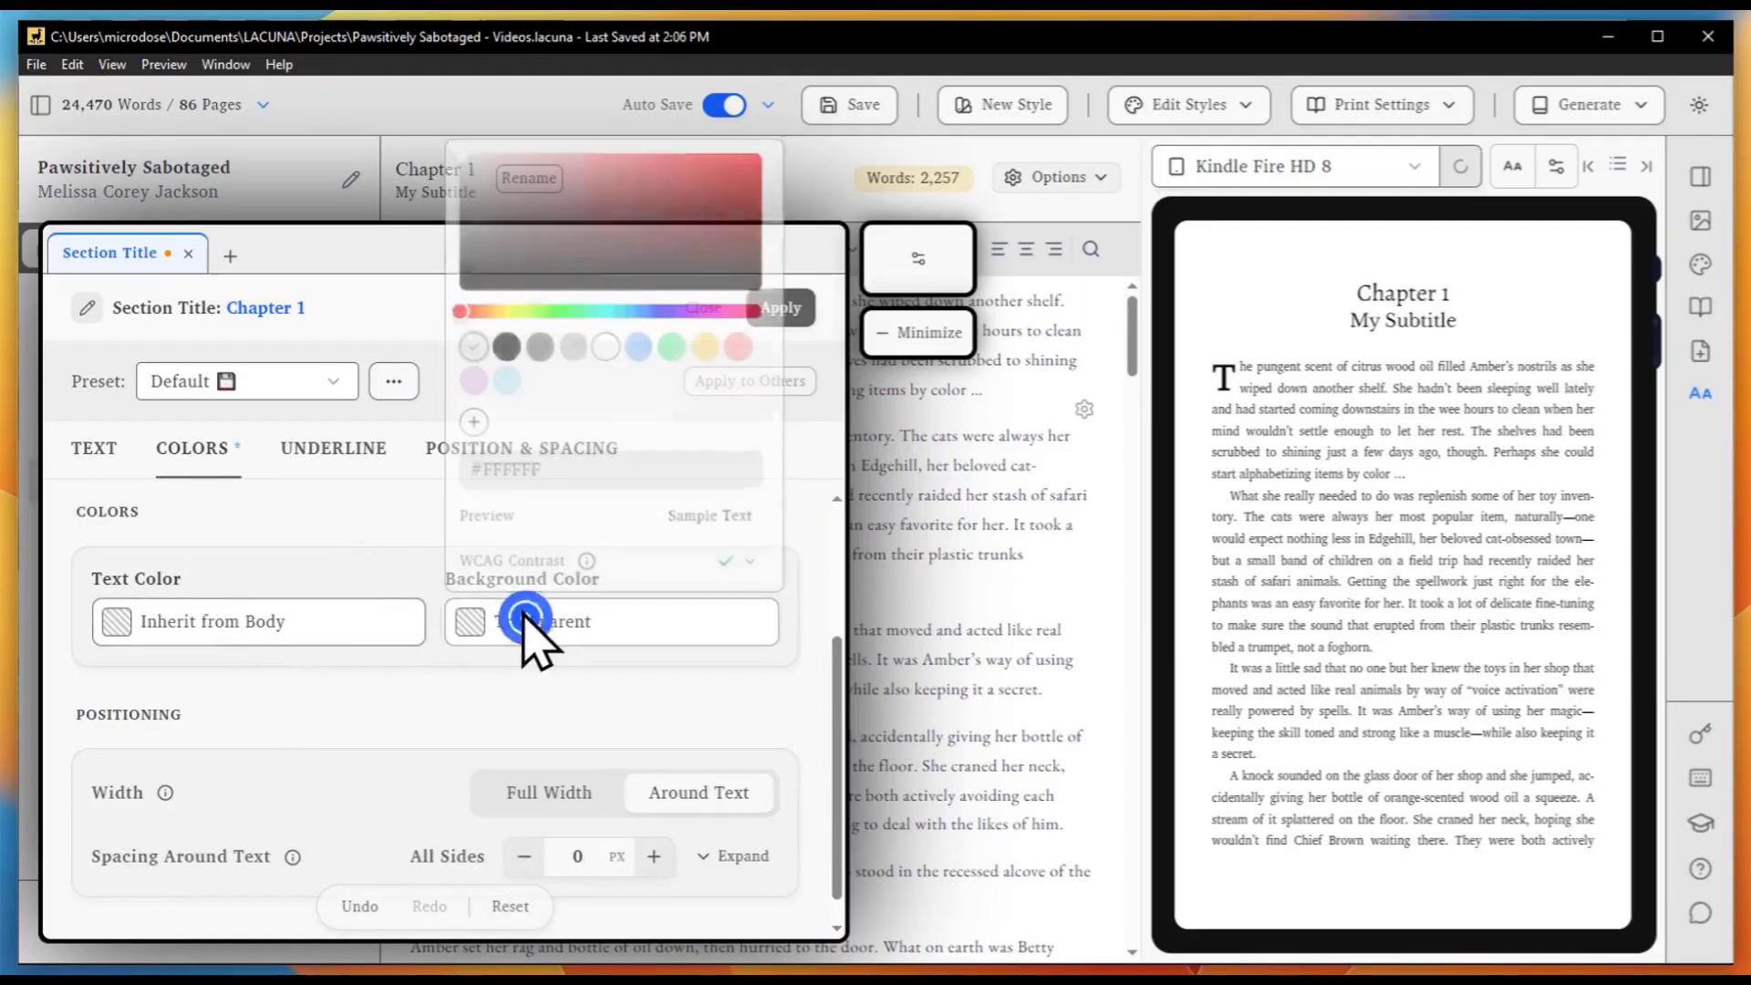
{"action": "left_click_drag", "start_coordinate": [672, 207], "coordinate": [793, 135]}
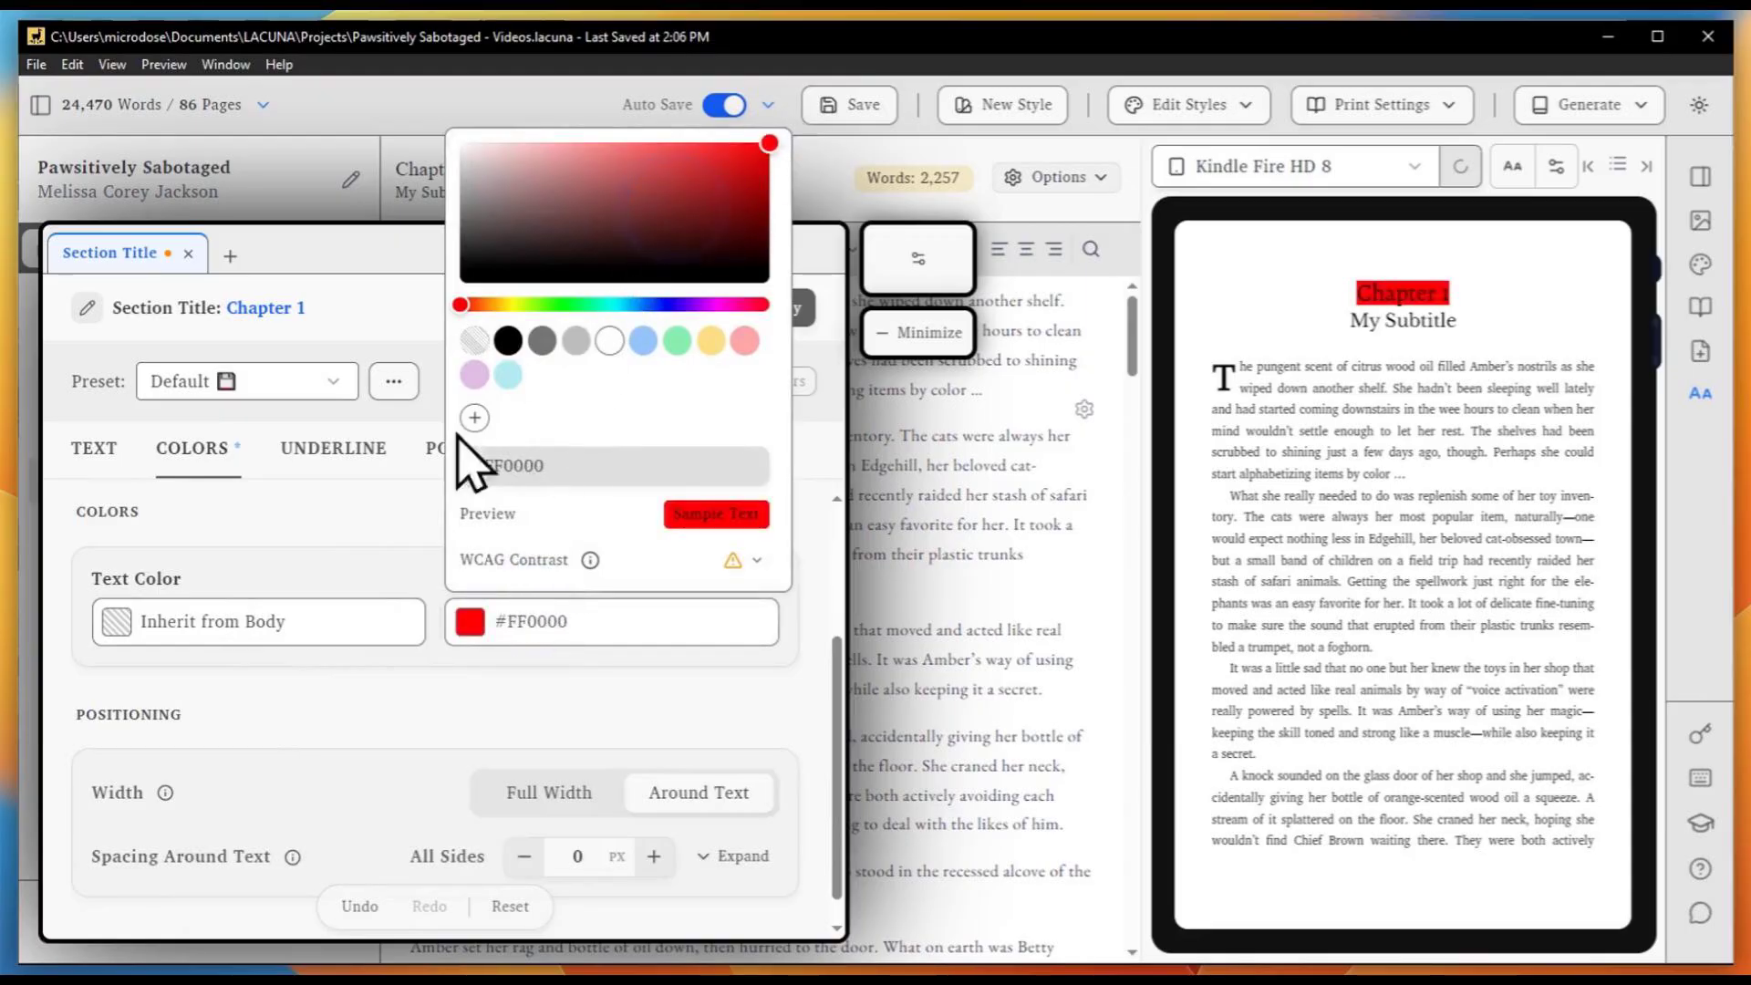
{"action": "left_click", "coordinate": [332, 561]}
Set the Chapter 1 heading title's text color to white (#FFFFFF)
{"action": "left_click", "coordinate": [303, 616]}
{"action": "left_click_drag", "start_coordinate": [193, 231], "coordinate": [80, 116]}
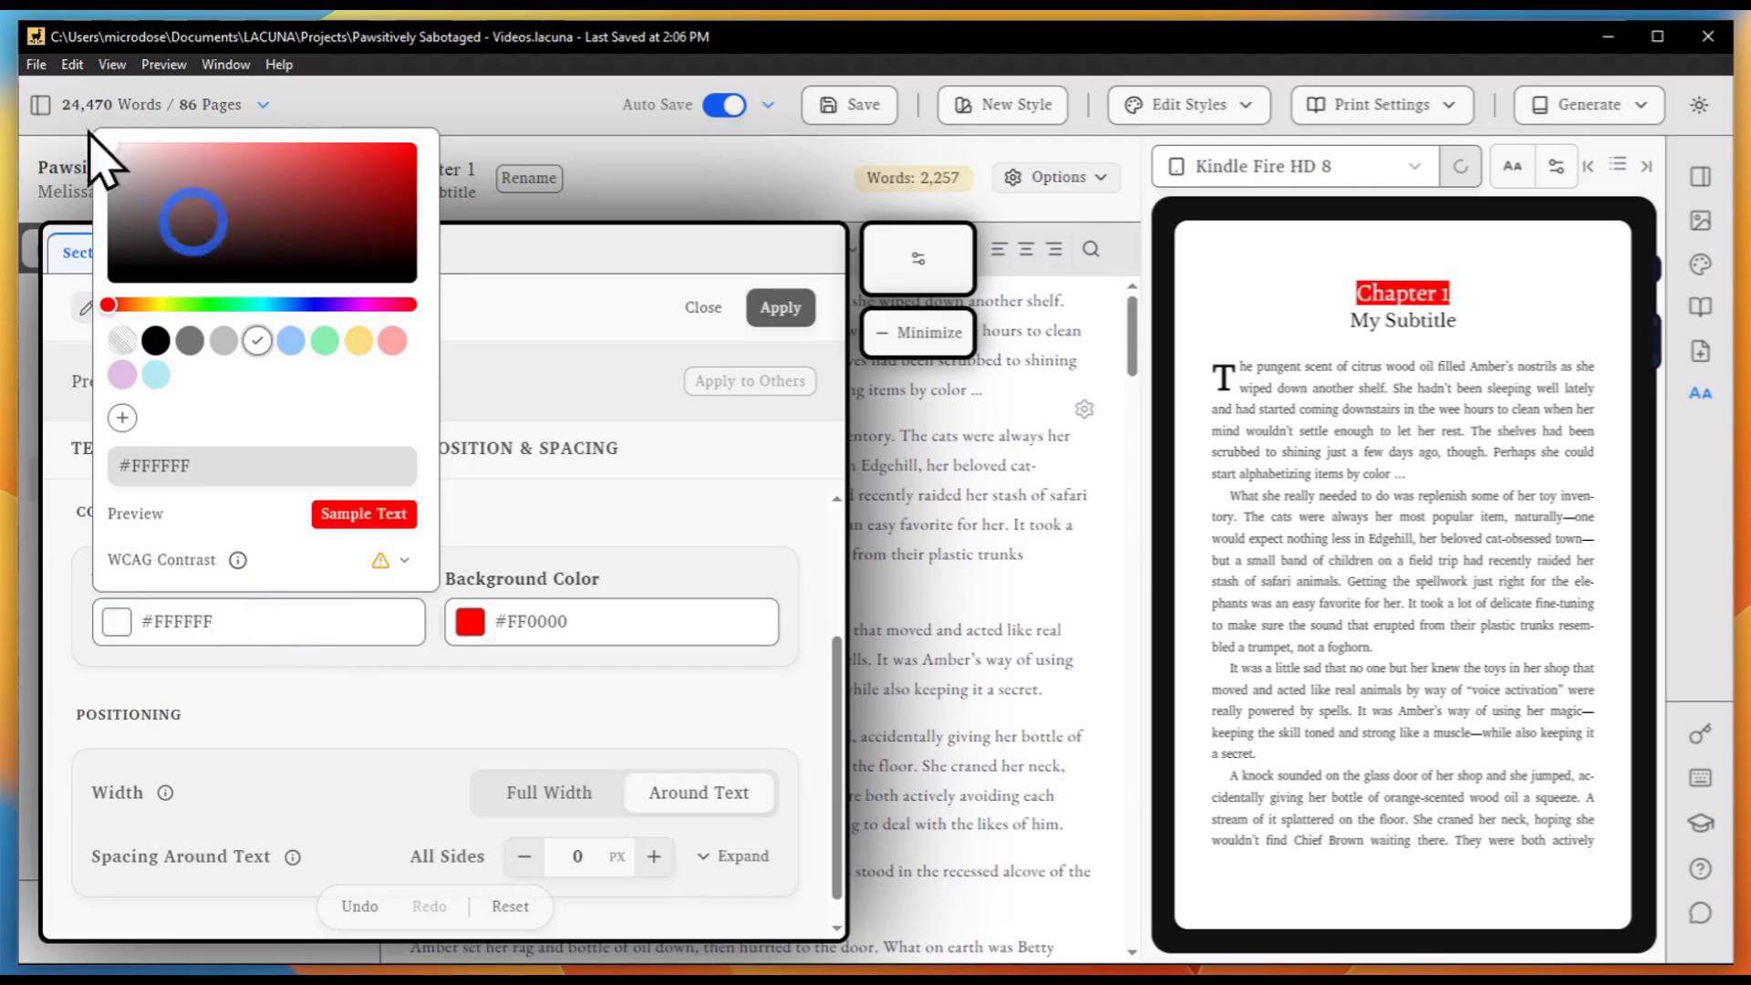
{"action": "left_click", "coordinate": [584, 384]}
Try the Full Width background on the Chapter 1 title and switch its width back to Around Text
{"action": "scroll", "coordinate": [643, 556], "scroll_direction": "down", "scroll_amount": 1}
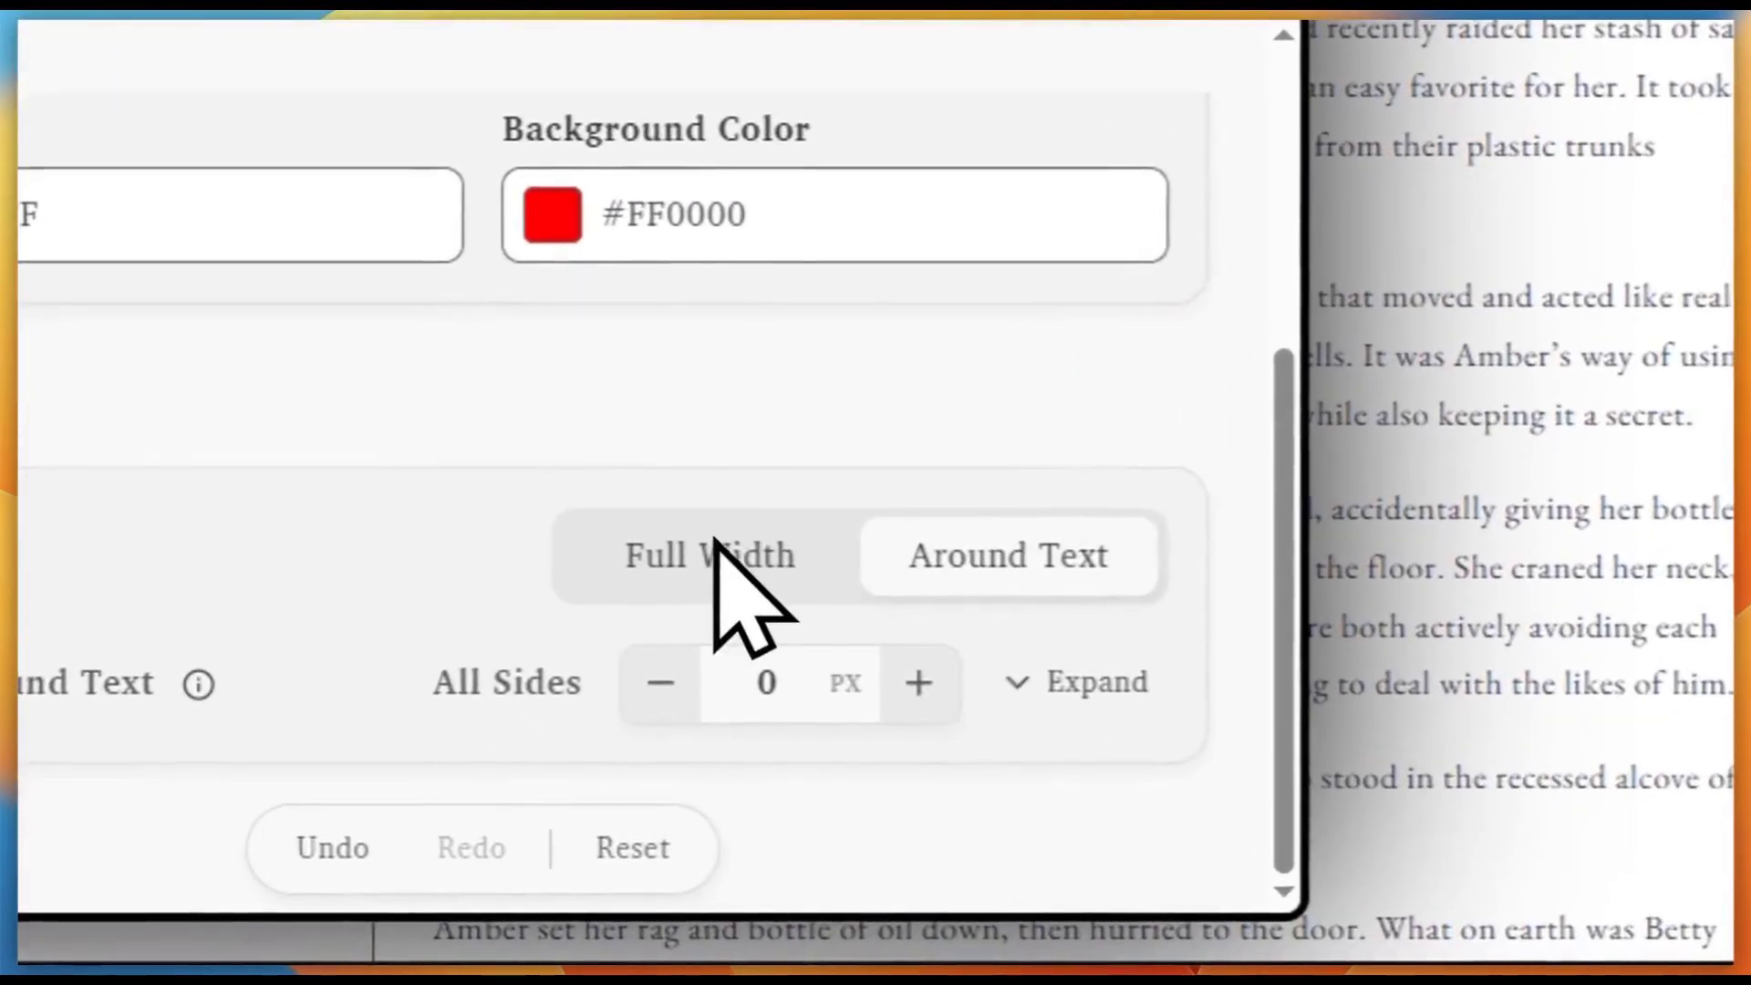
{"action": "left_click", "coordinate": [703, 545]}
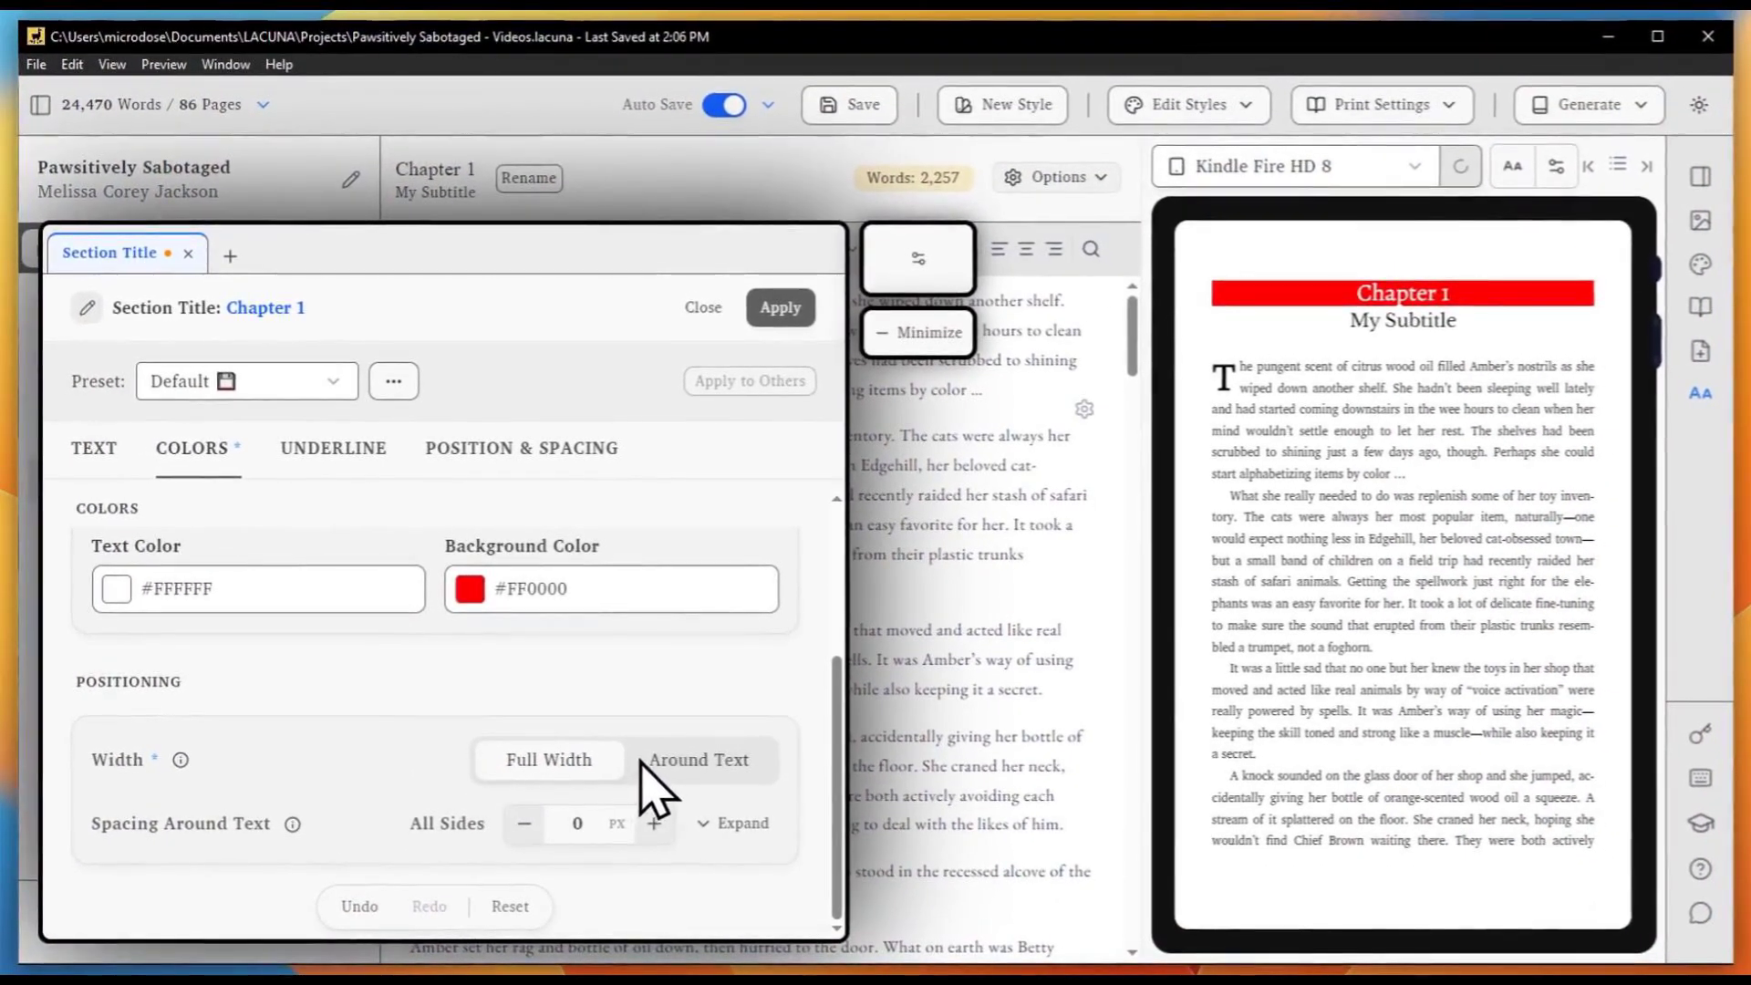
{"action": "left_click", "coordinate": [650, 763]}
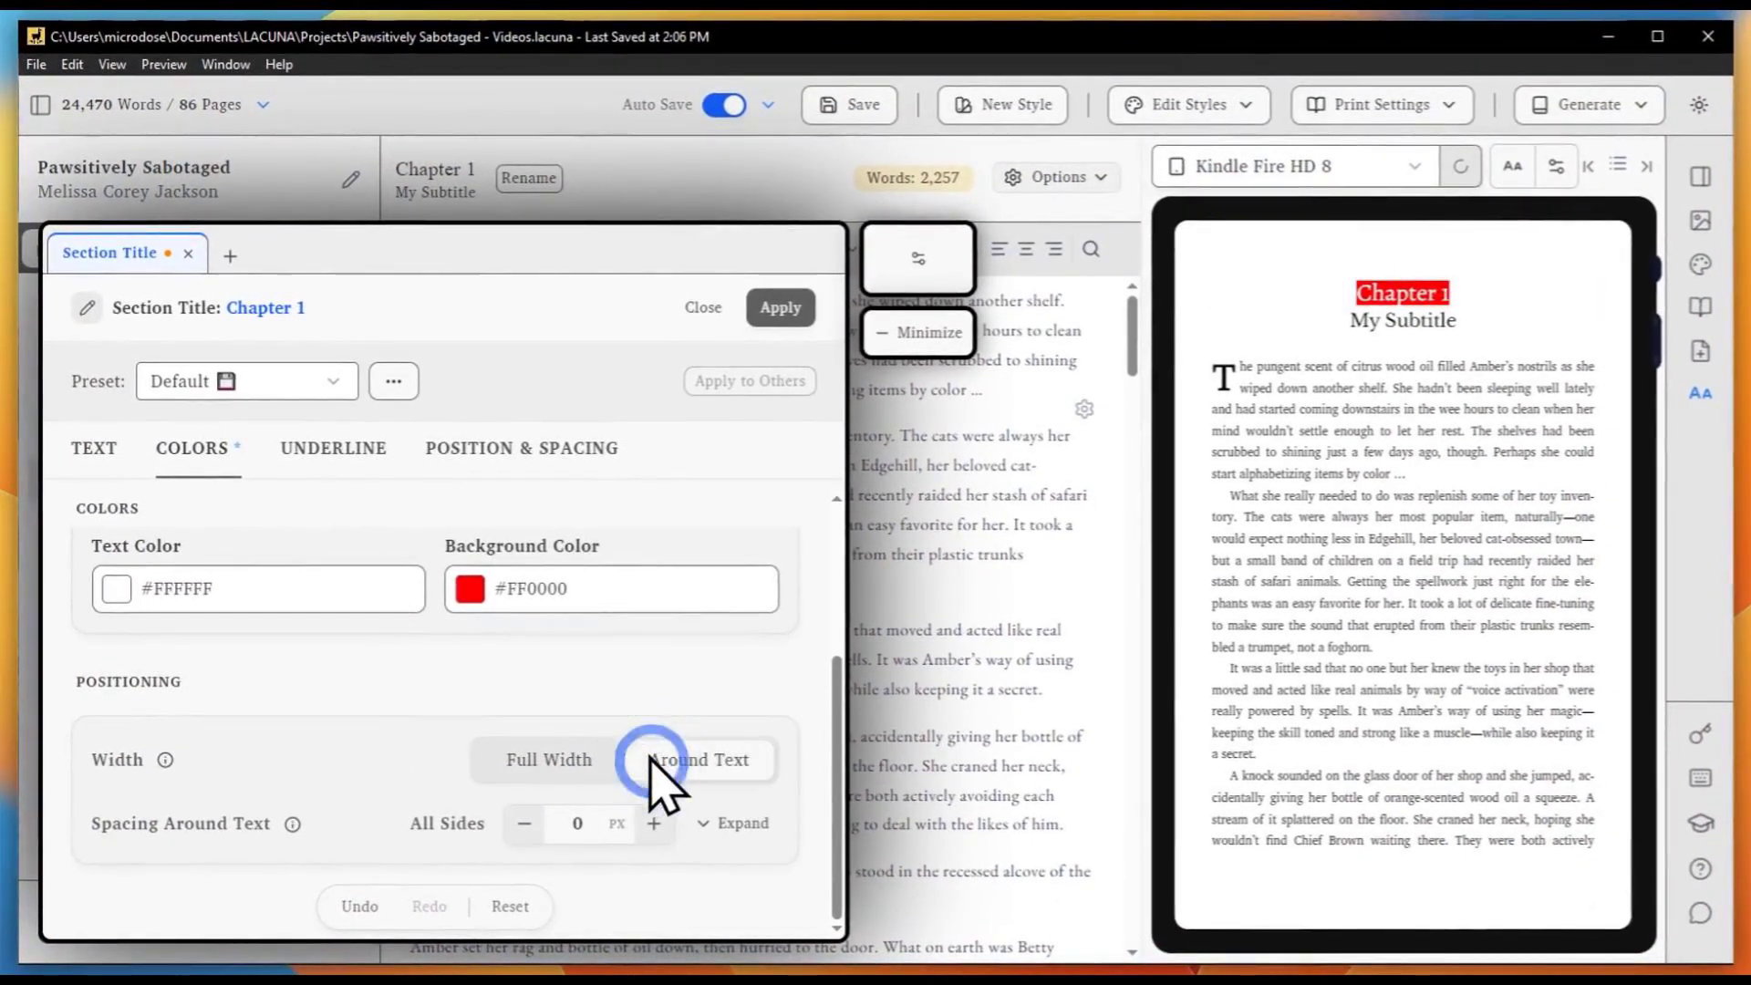
Set the spacing around the Chapter 1 title text to 8 px on all sides, apply the style and close it
{"action": "left_click", "coordinate": [577, 823]}
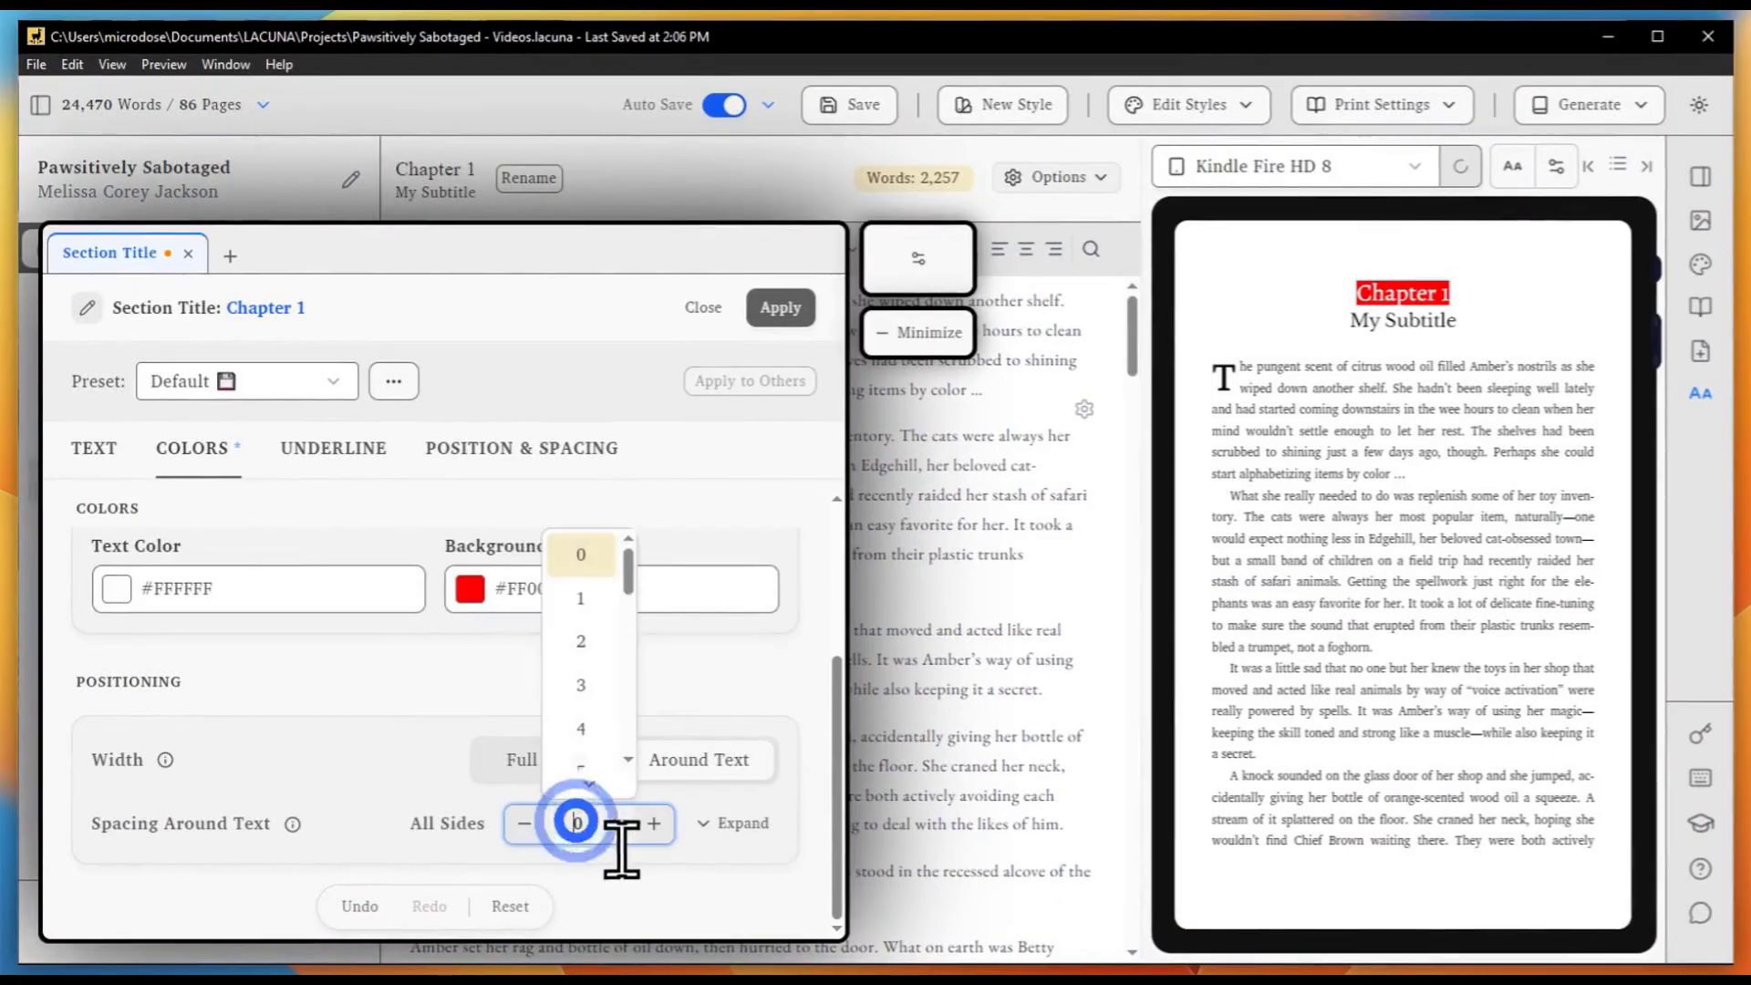
{"action": "left_click", "coordinate": [582, 698]}
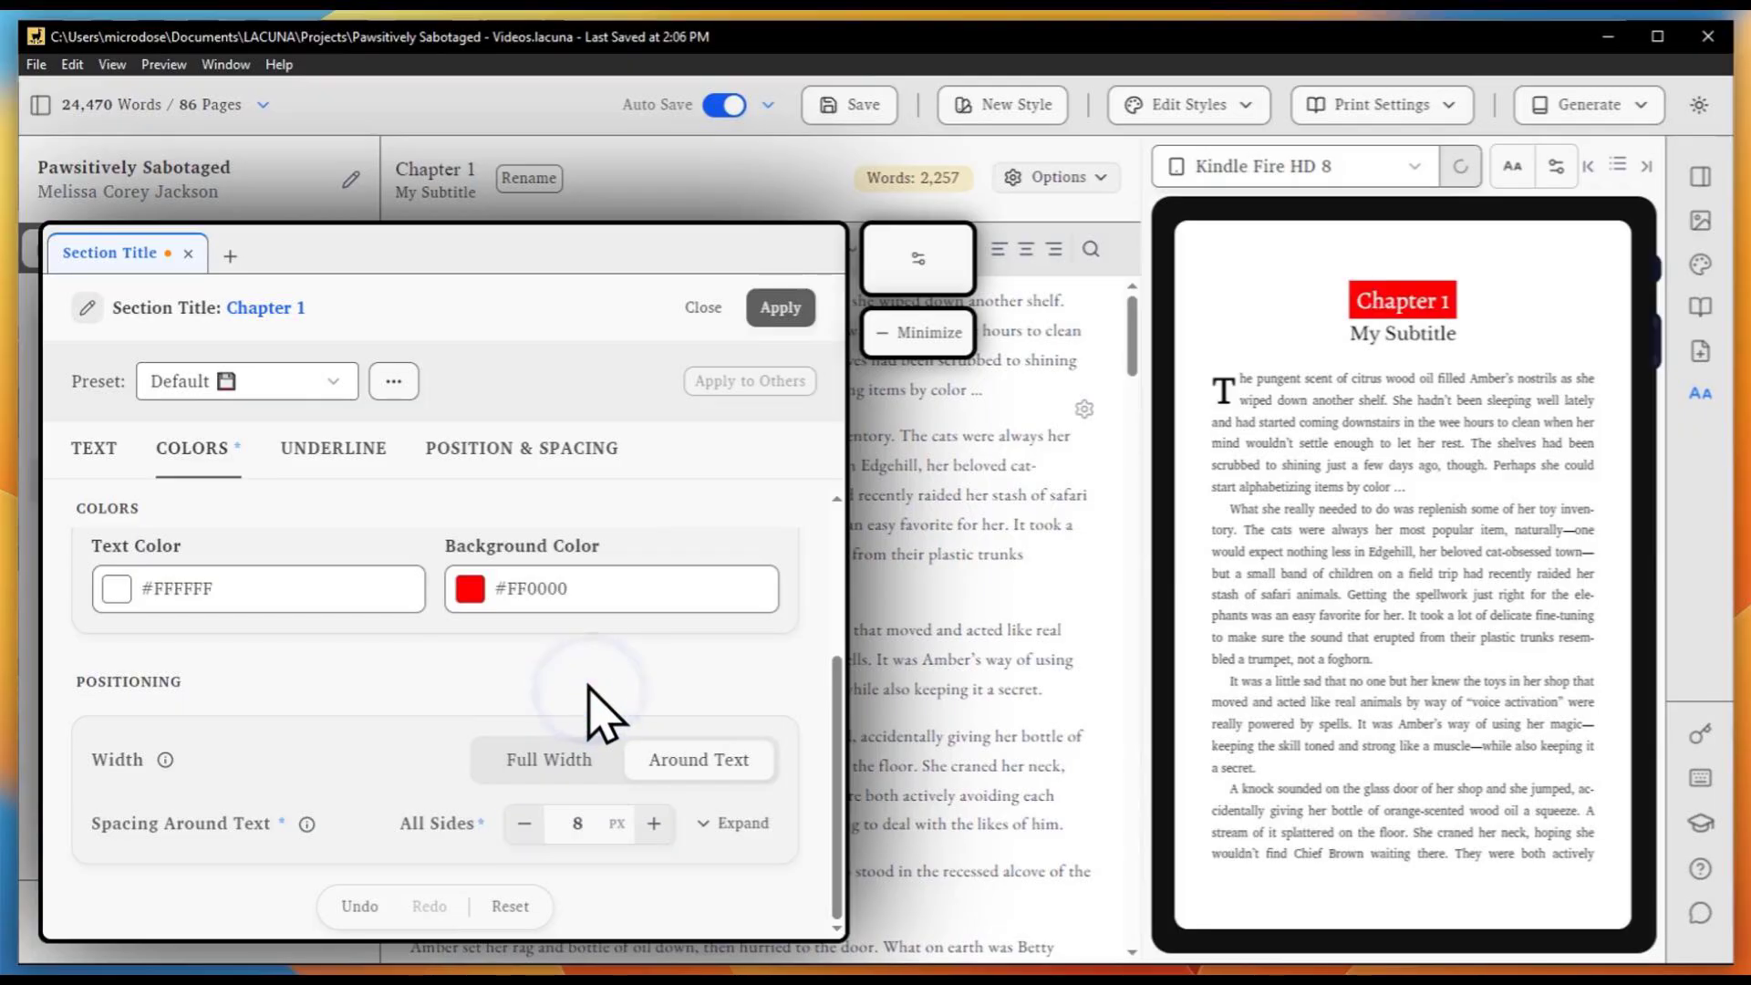
{"action": "left_click", "coordinate": [772, 320]}
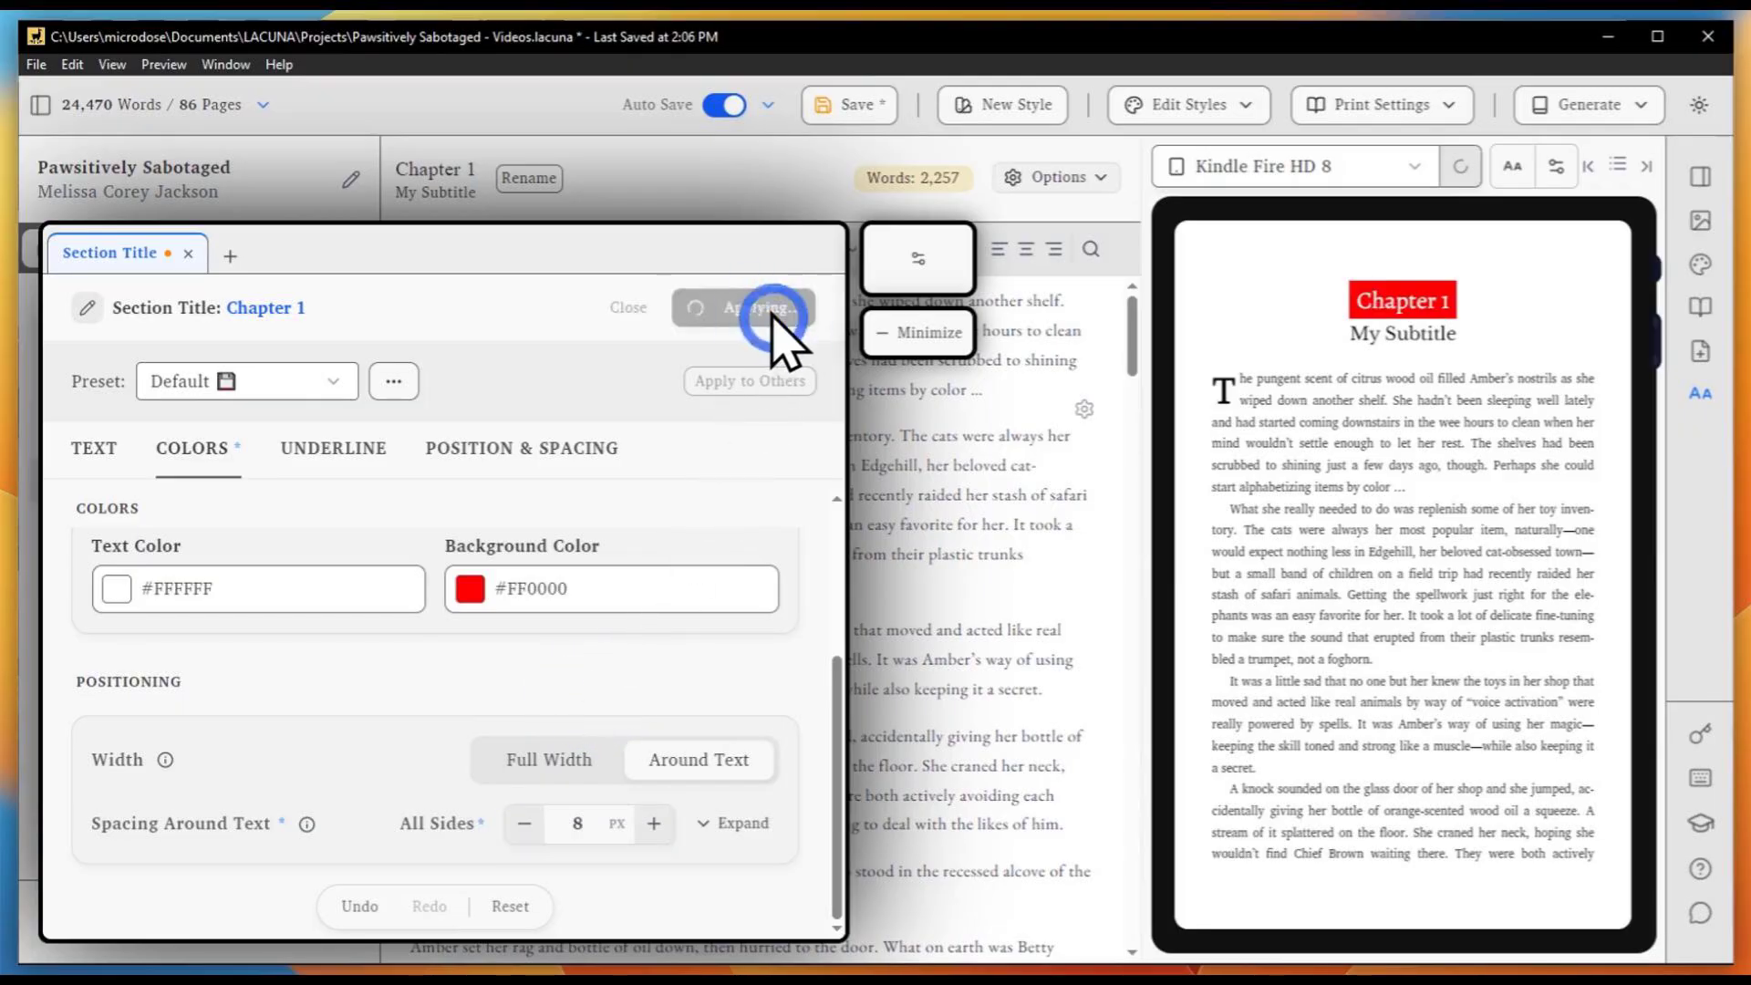
{"action": "left_click", "coordinate": [709, 308]}
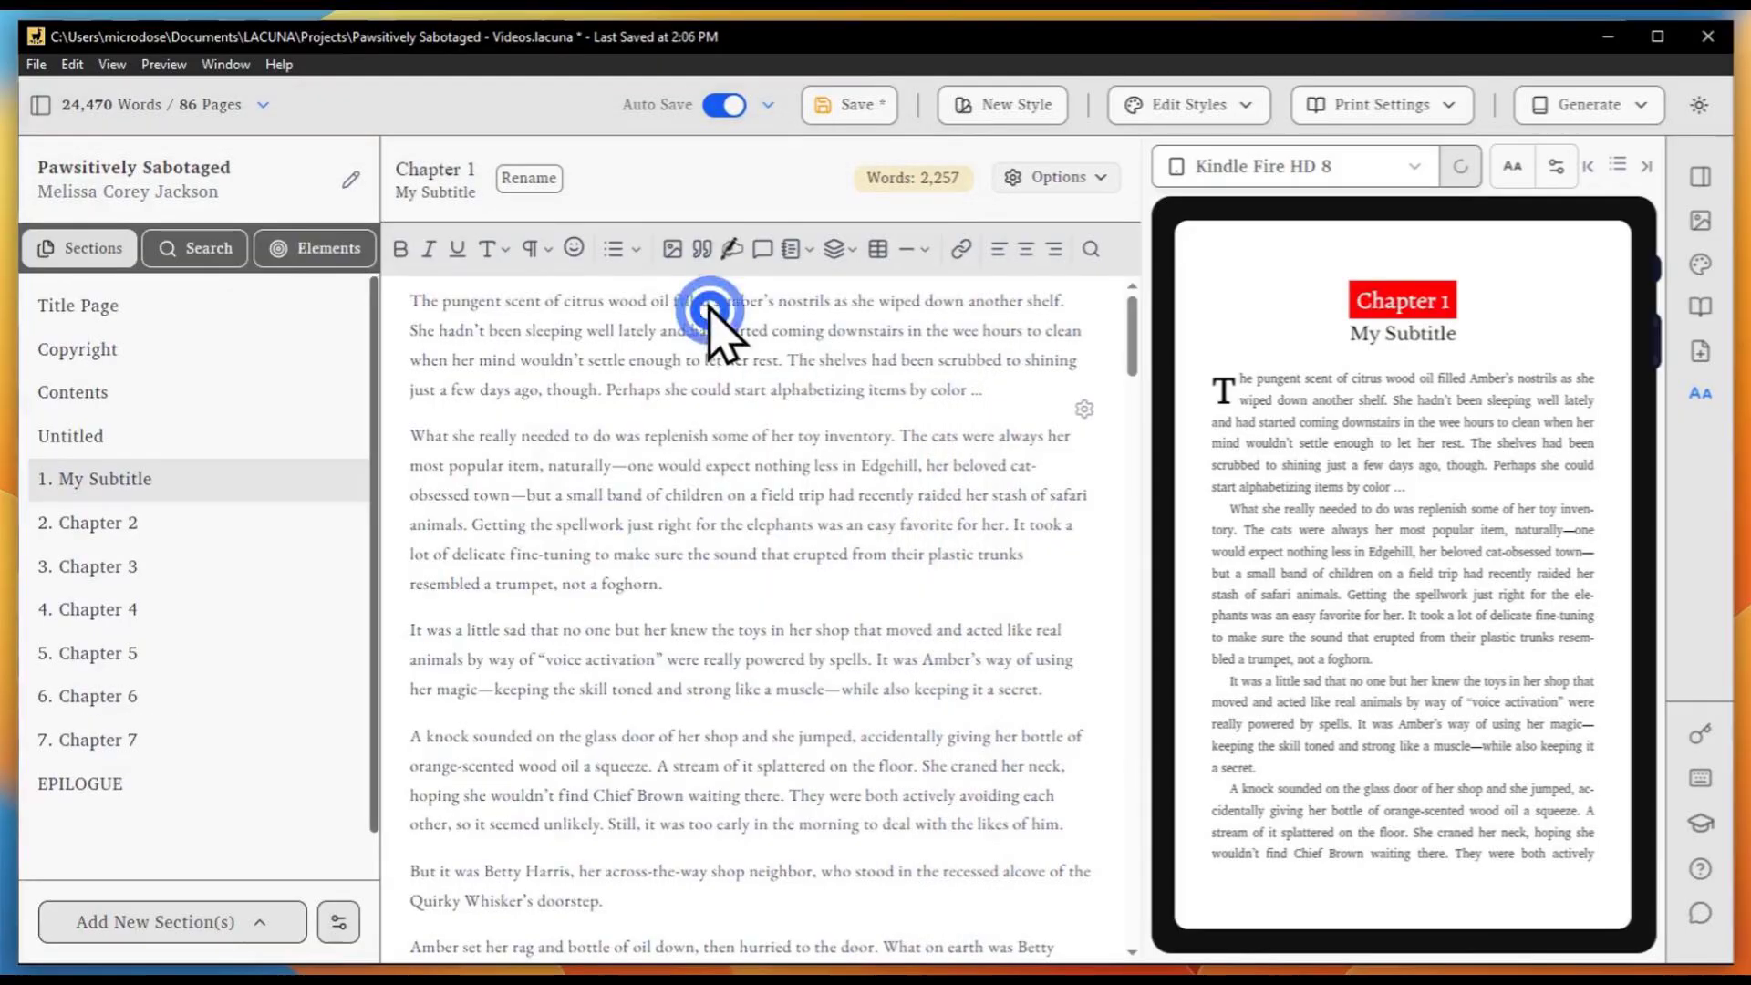
Enable colors for the Chapter 1 subtitle, set its background color to yellow (#FCDE7E), and apply the style
{"action": "mouse_move", "coordinate": [1299, 339]}
{"action": "left_click", "coordinate": [1539, 336]}
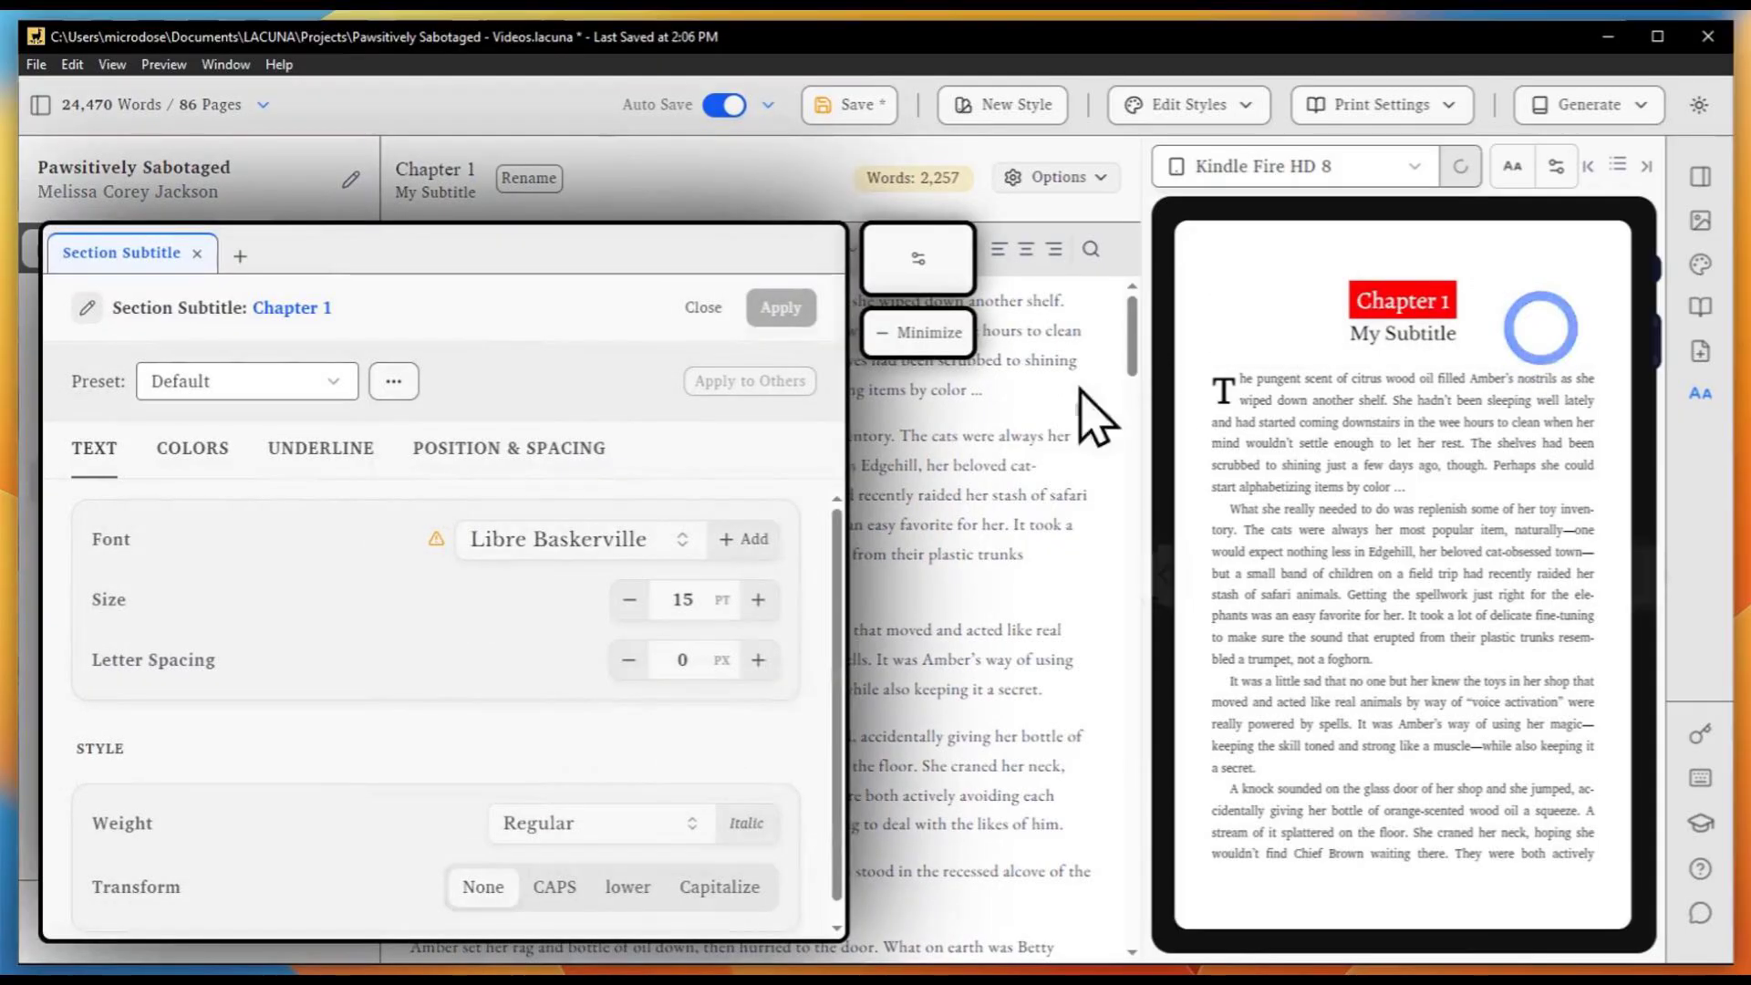
{"action": "left_click", "coordinate": [187, 445]}
{"action": "left_click", "coordinate": [761, 531]}
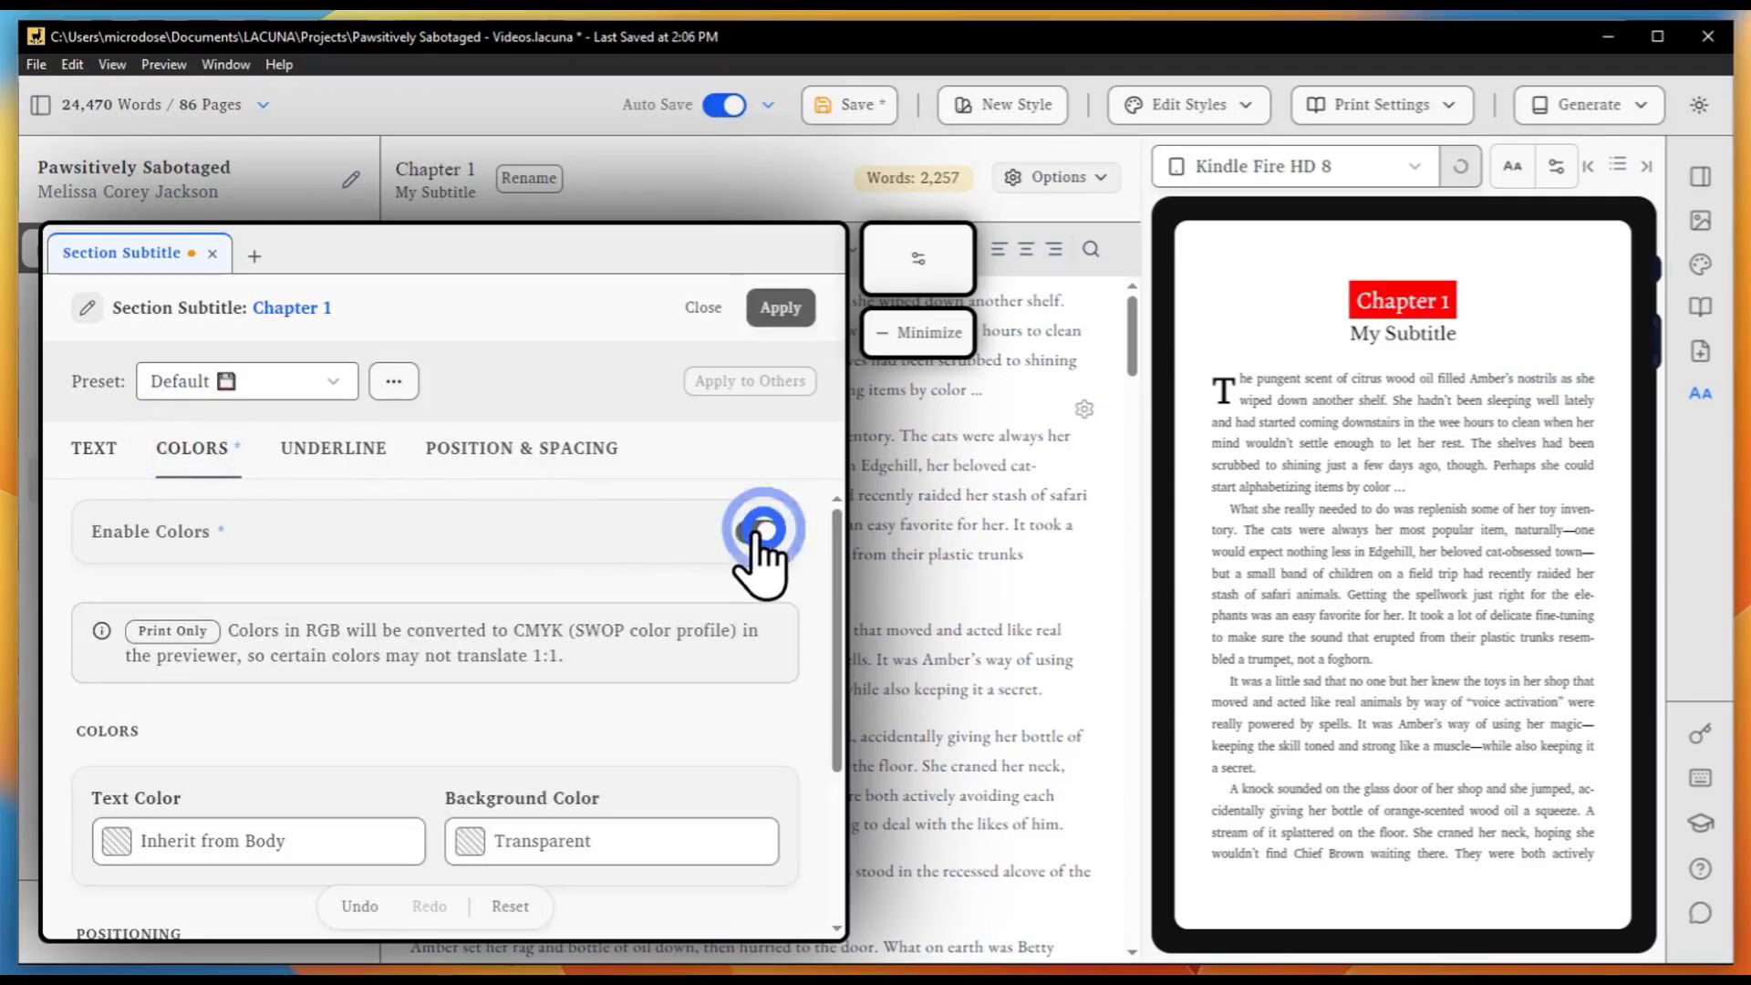
{"action": "scroll", "coordinate": [535, 684], "scroll_direction": "down", "scroll_amount": 3}
{"action": "left_click", "coordinate": [602, 621]}
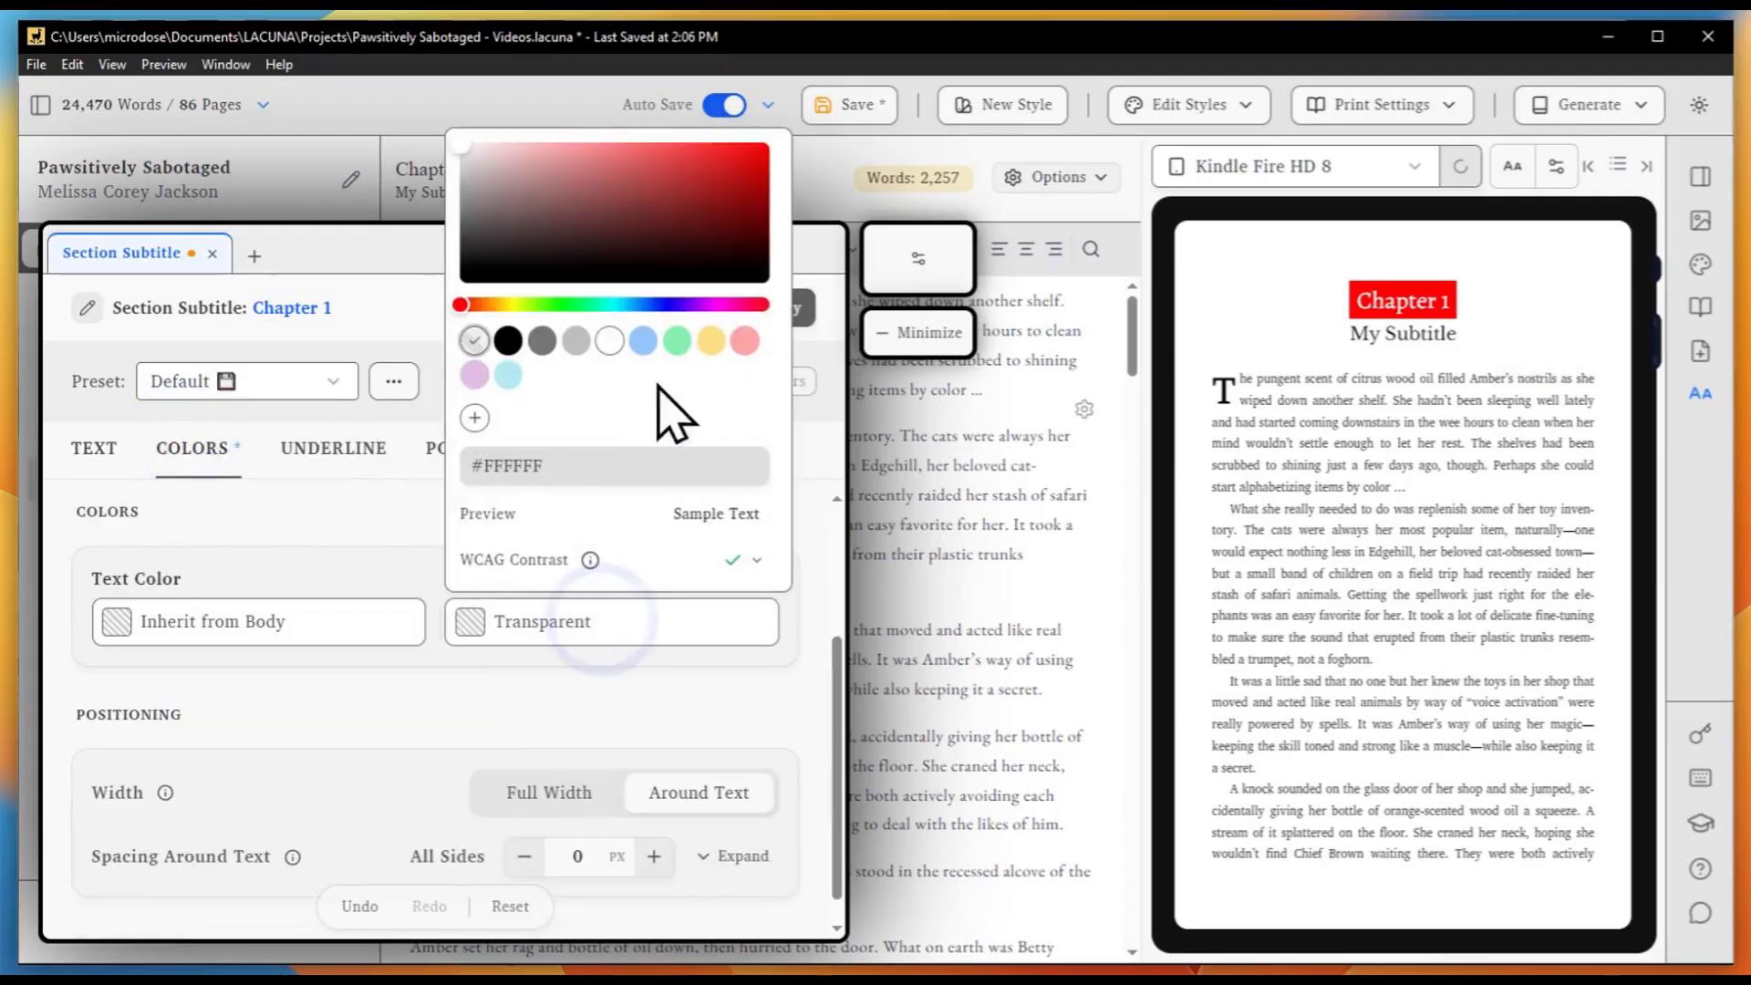
{"action": "left_click", "coordinate": [711, 340]}
{"action": "left_click", "coordinate": [419, 704]}
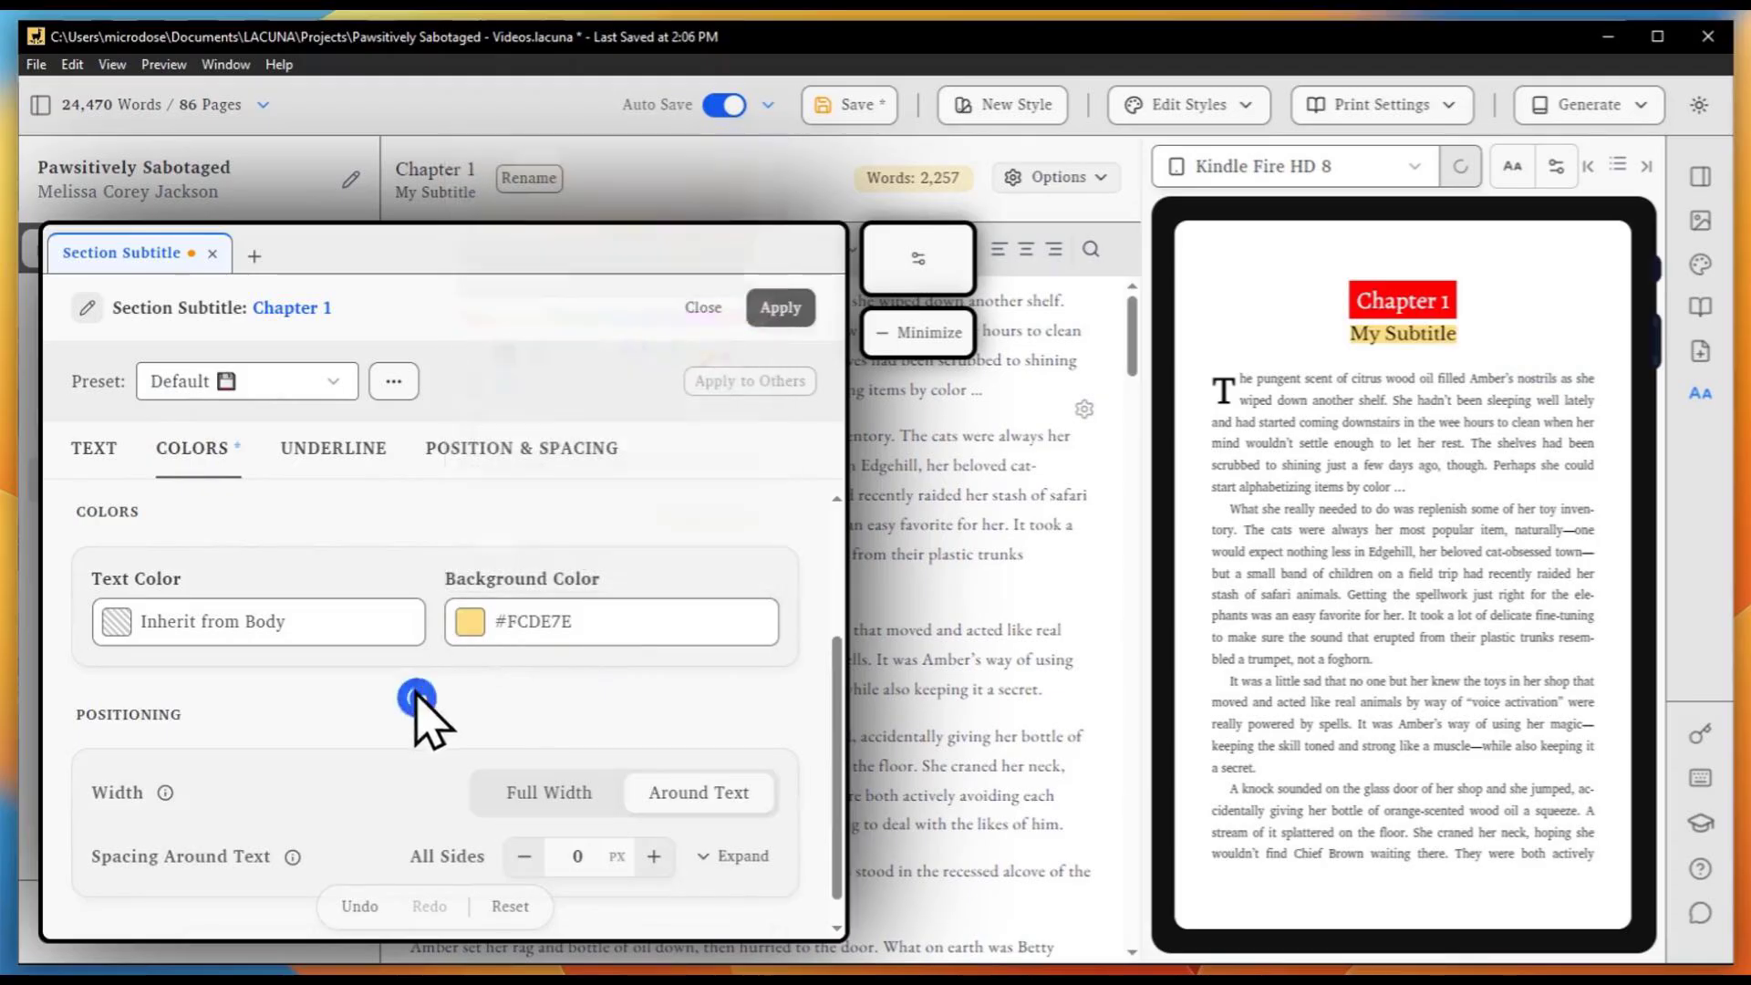
{"action": "left_click", "coordinate": [771, 310]}
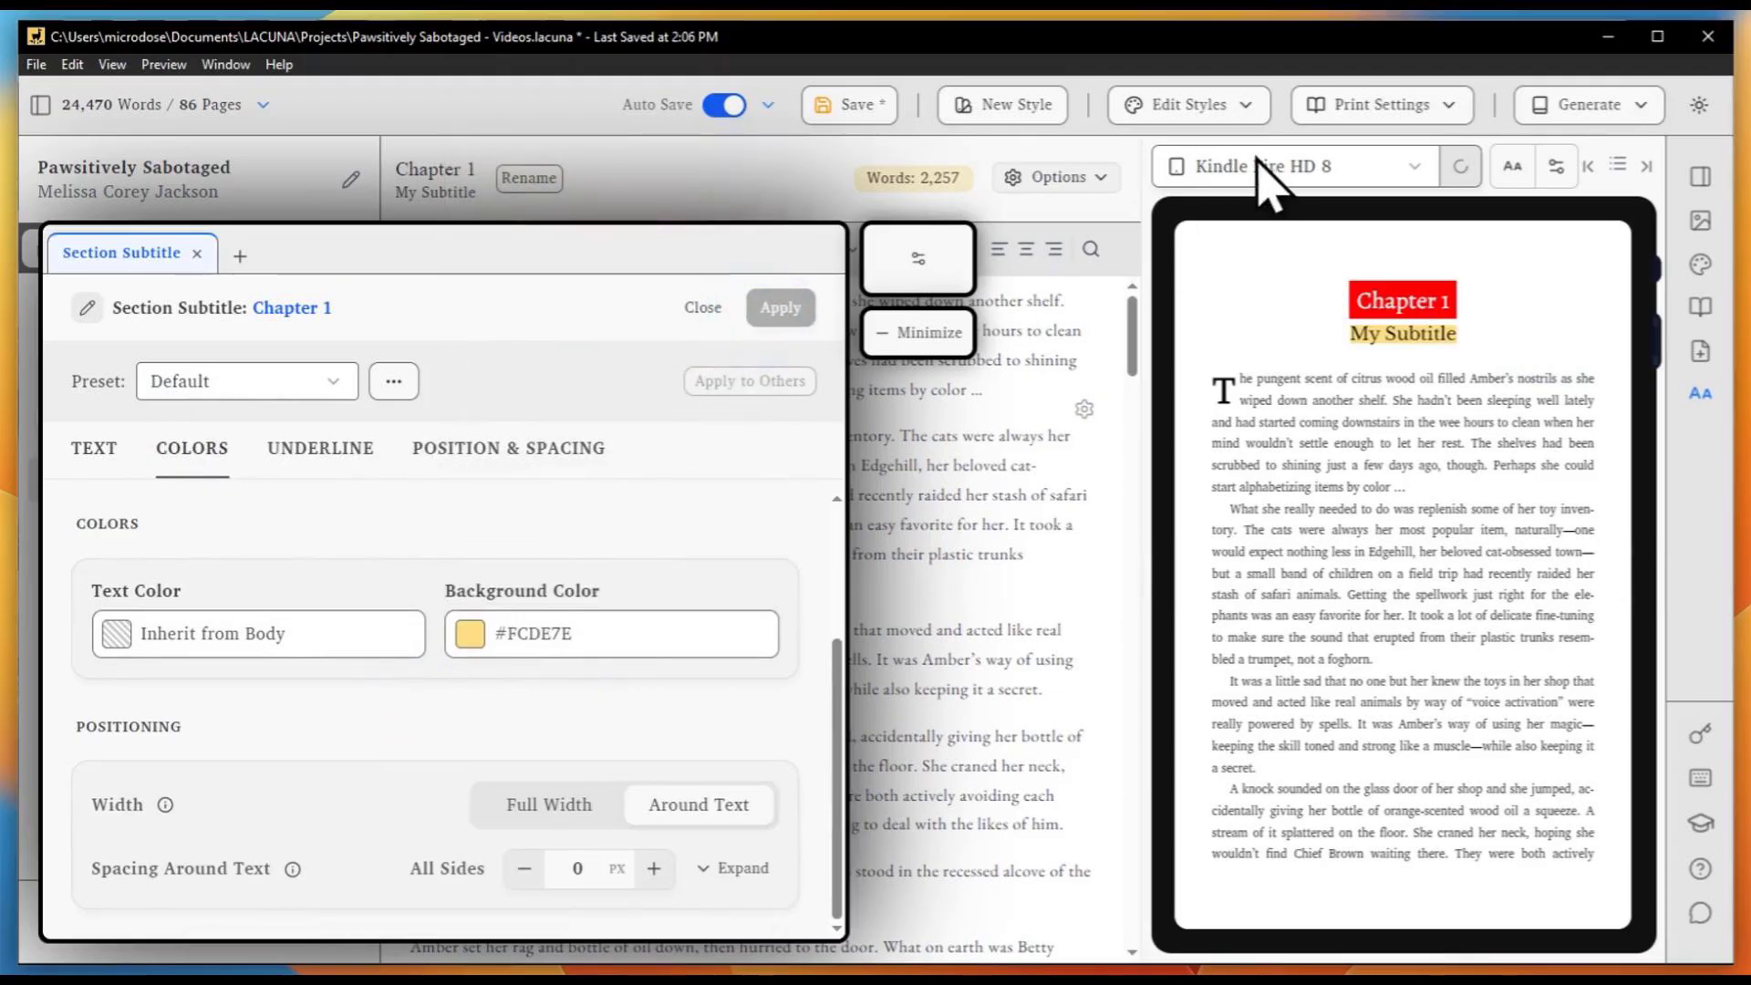
{"action": "left_click", "coordinate": [702, 307]}
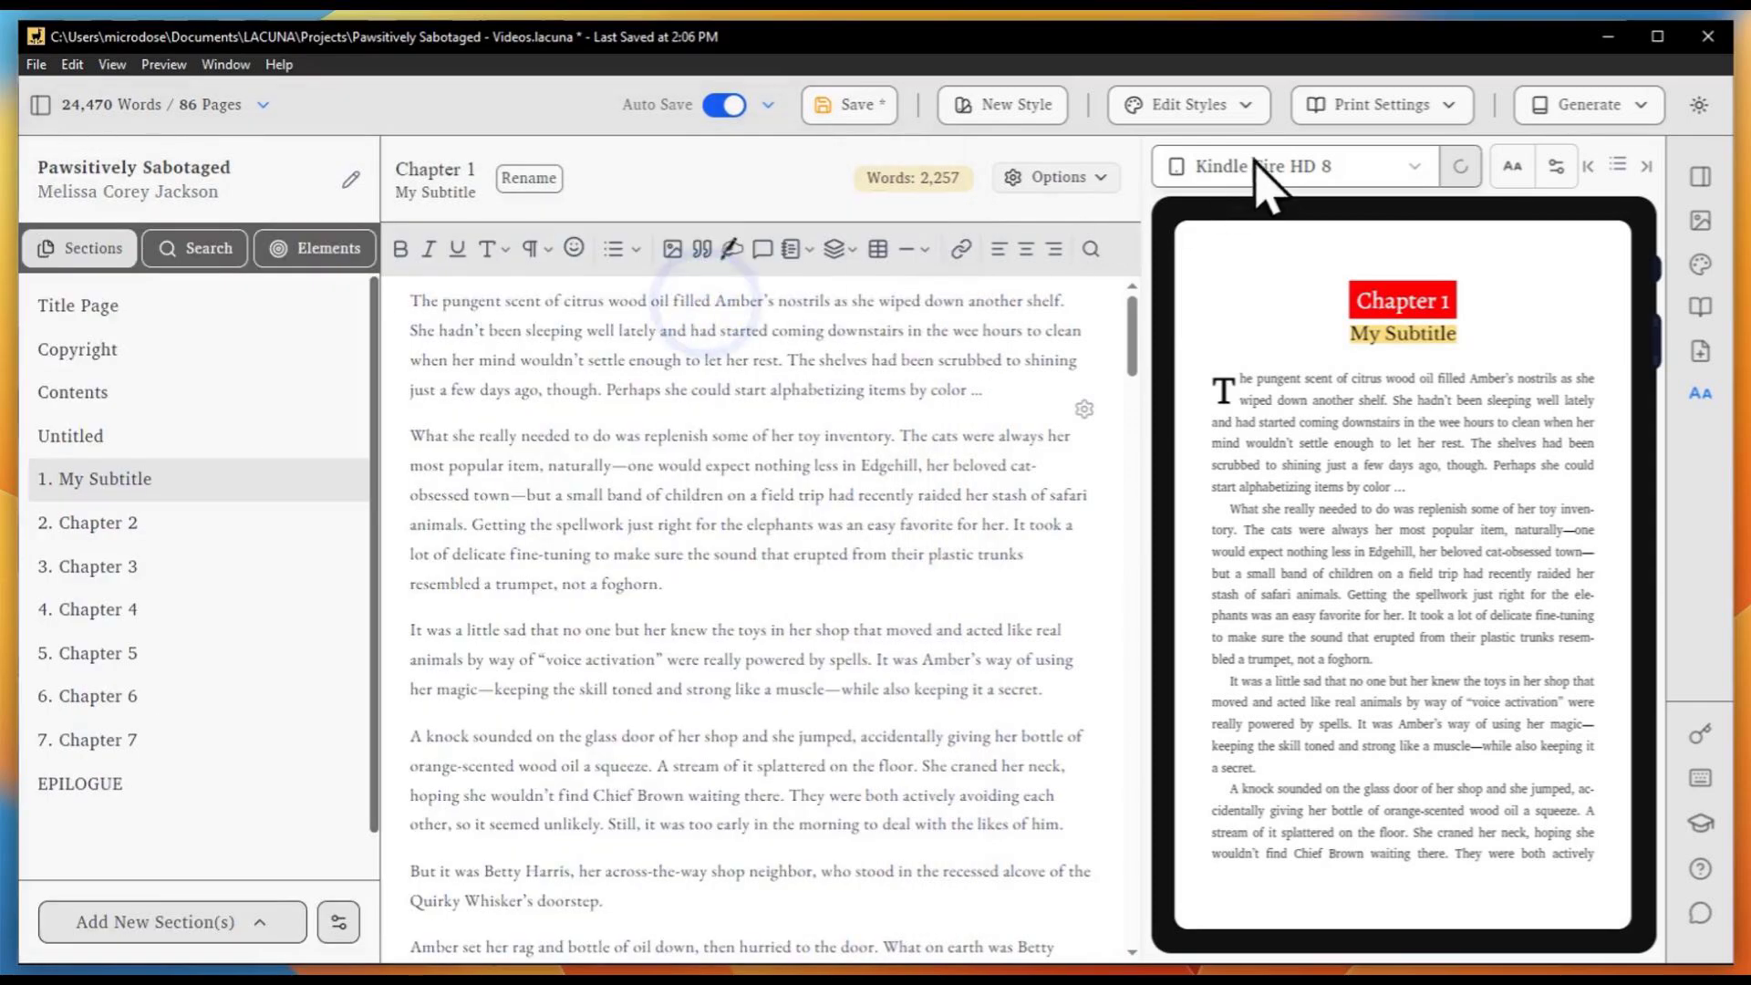
Preview Chapter 1 as Print - Single Section (Fast) and return the preview to Kindle Fire HD 8
{"action": "left_click", "coordinate": [1370, 162]}
{"action": "left_click", "coordinate": [1350, 521]}
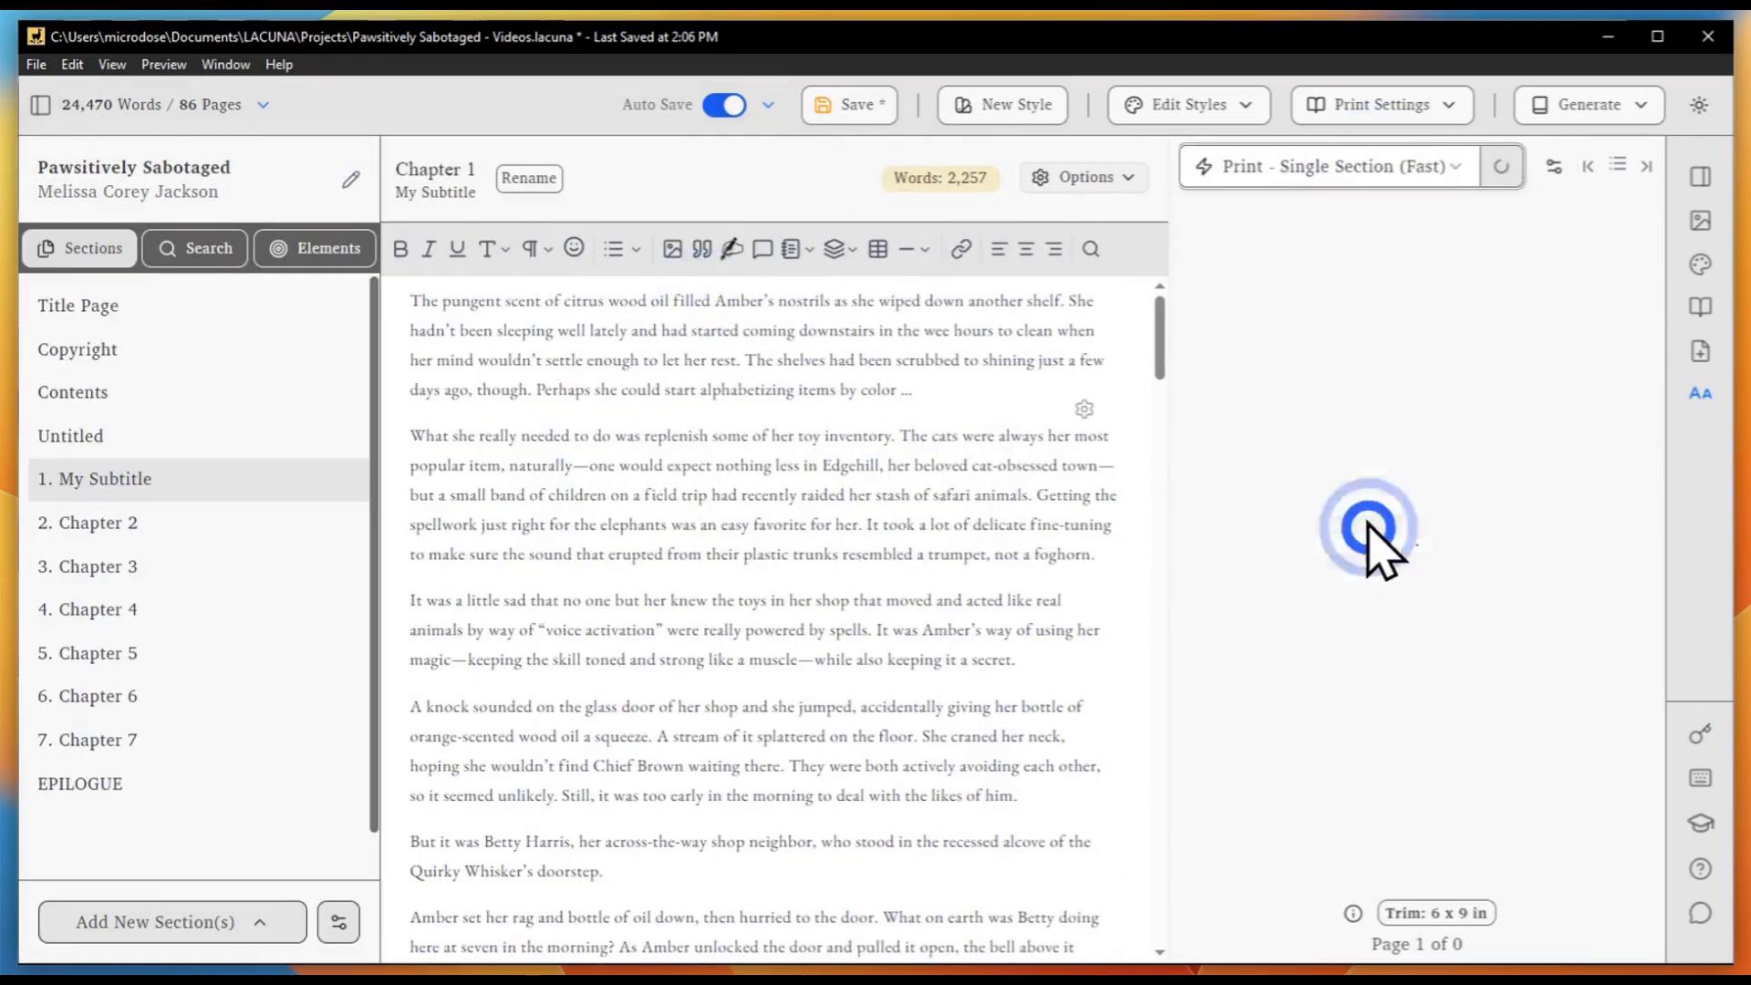
{"action": "left_click", "coordinate": [1336, 168]}
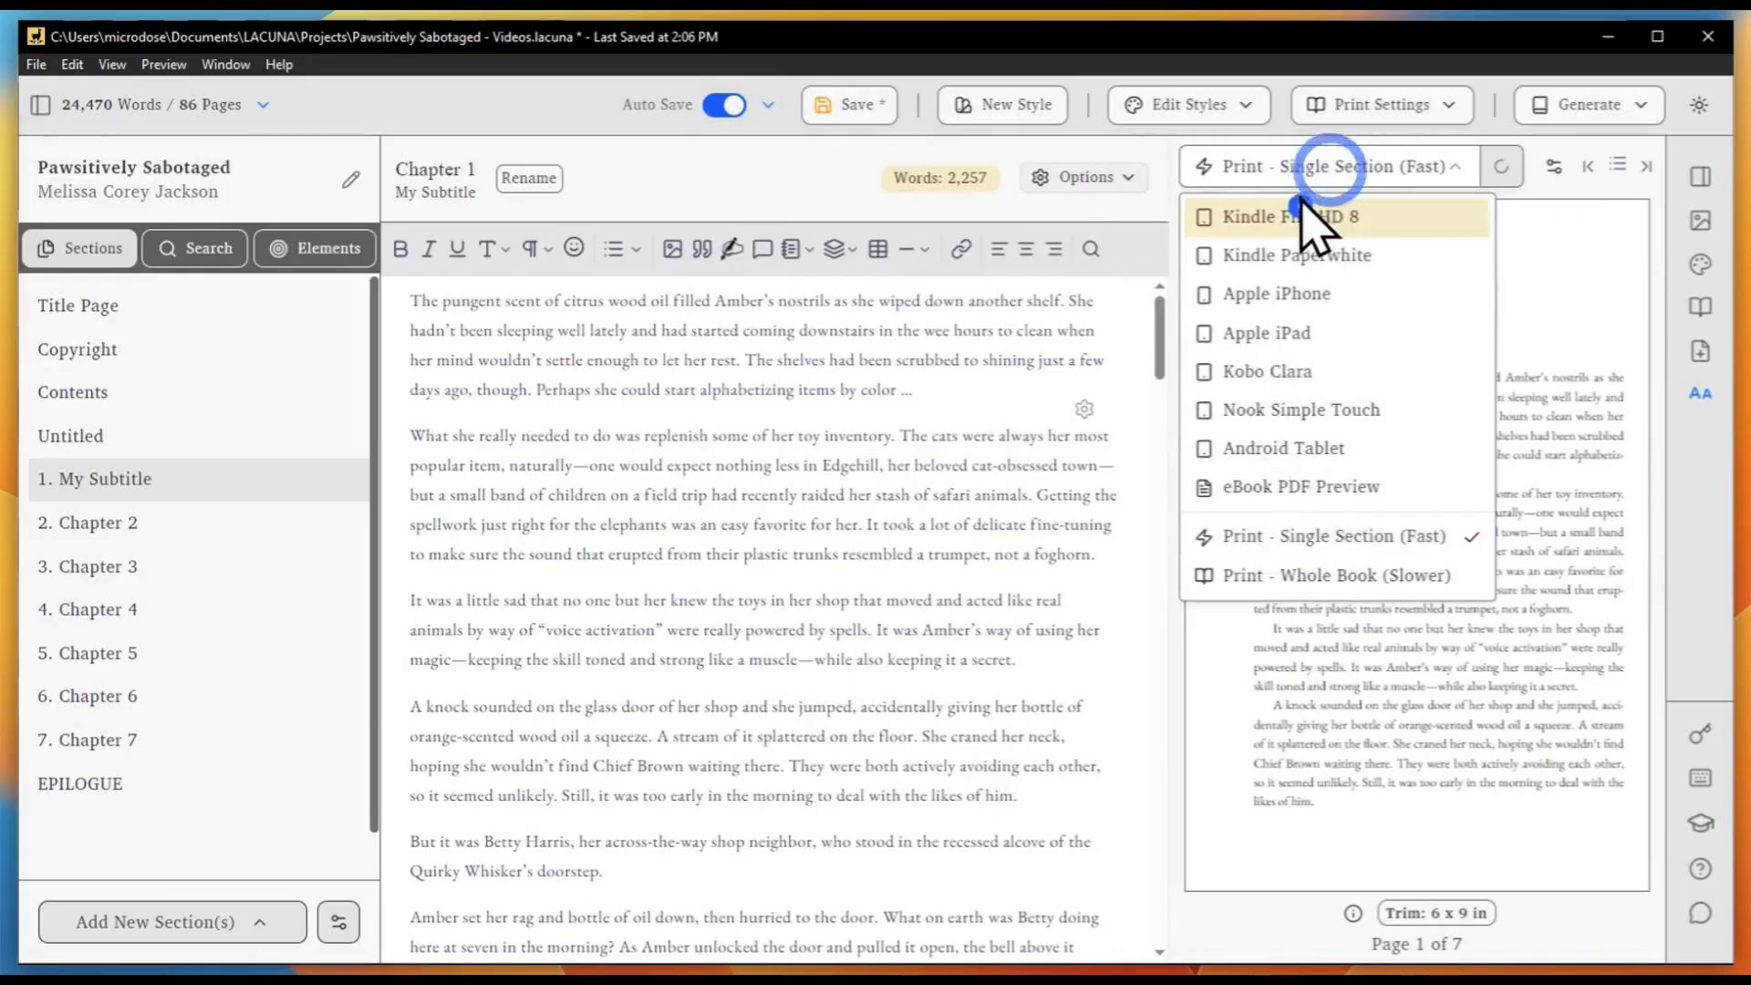
{"action": "left_click", "coordinate": [1304, 208]}
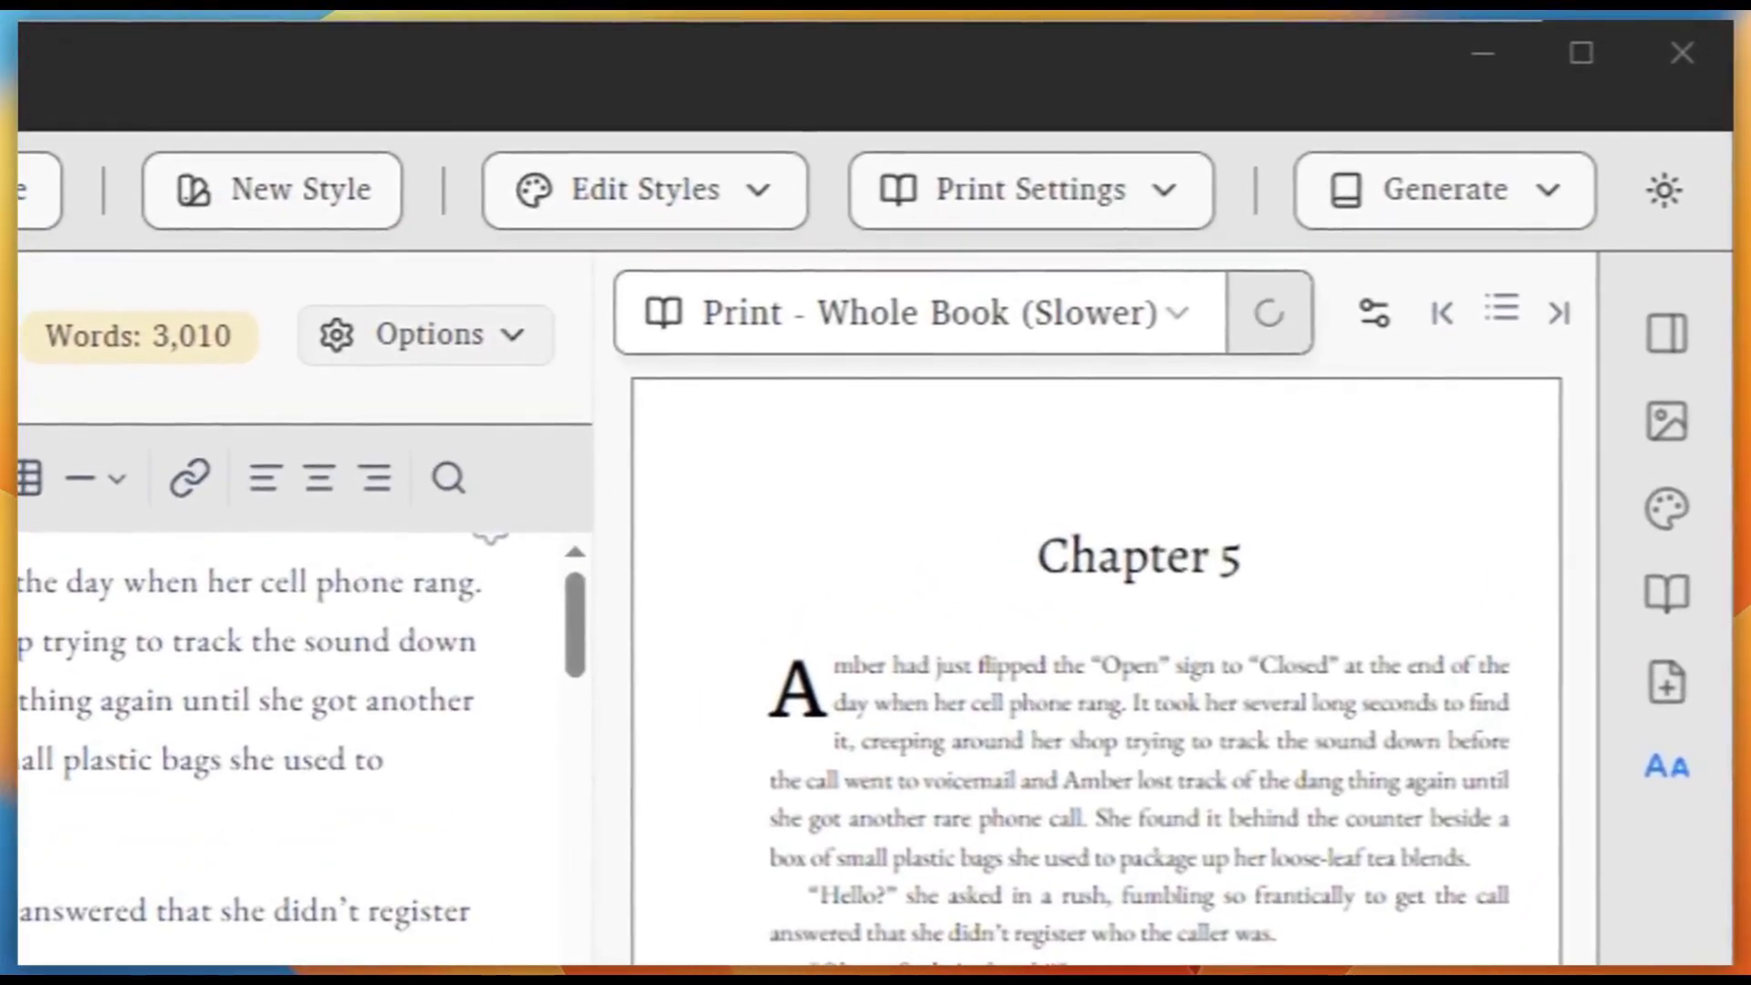
Set the print page background color for all pages to black (#000000)
{"action": "left_click", "coordinate": [1163, 195]}
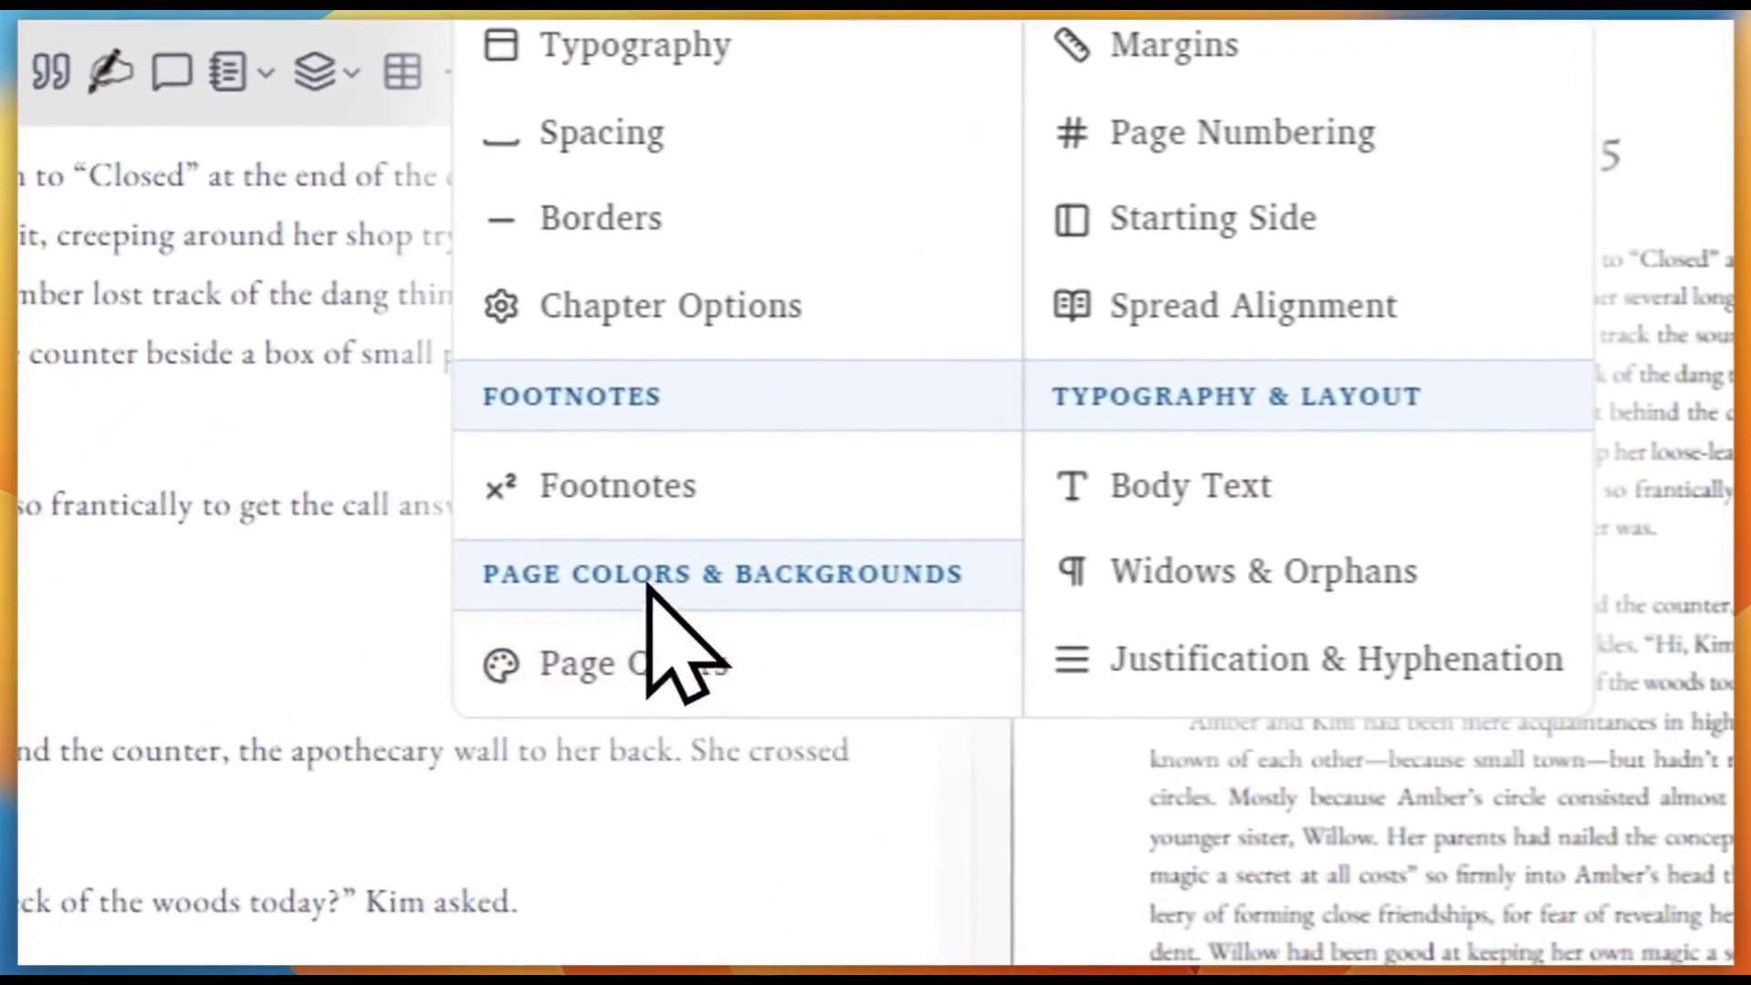
{"action": "left_click", "coordinate": [862, 661]}
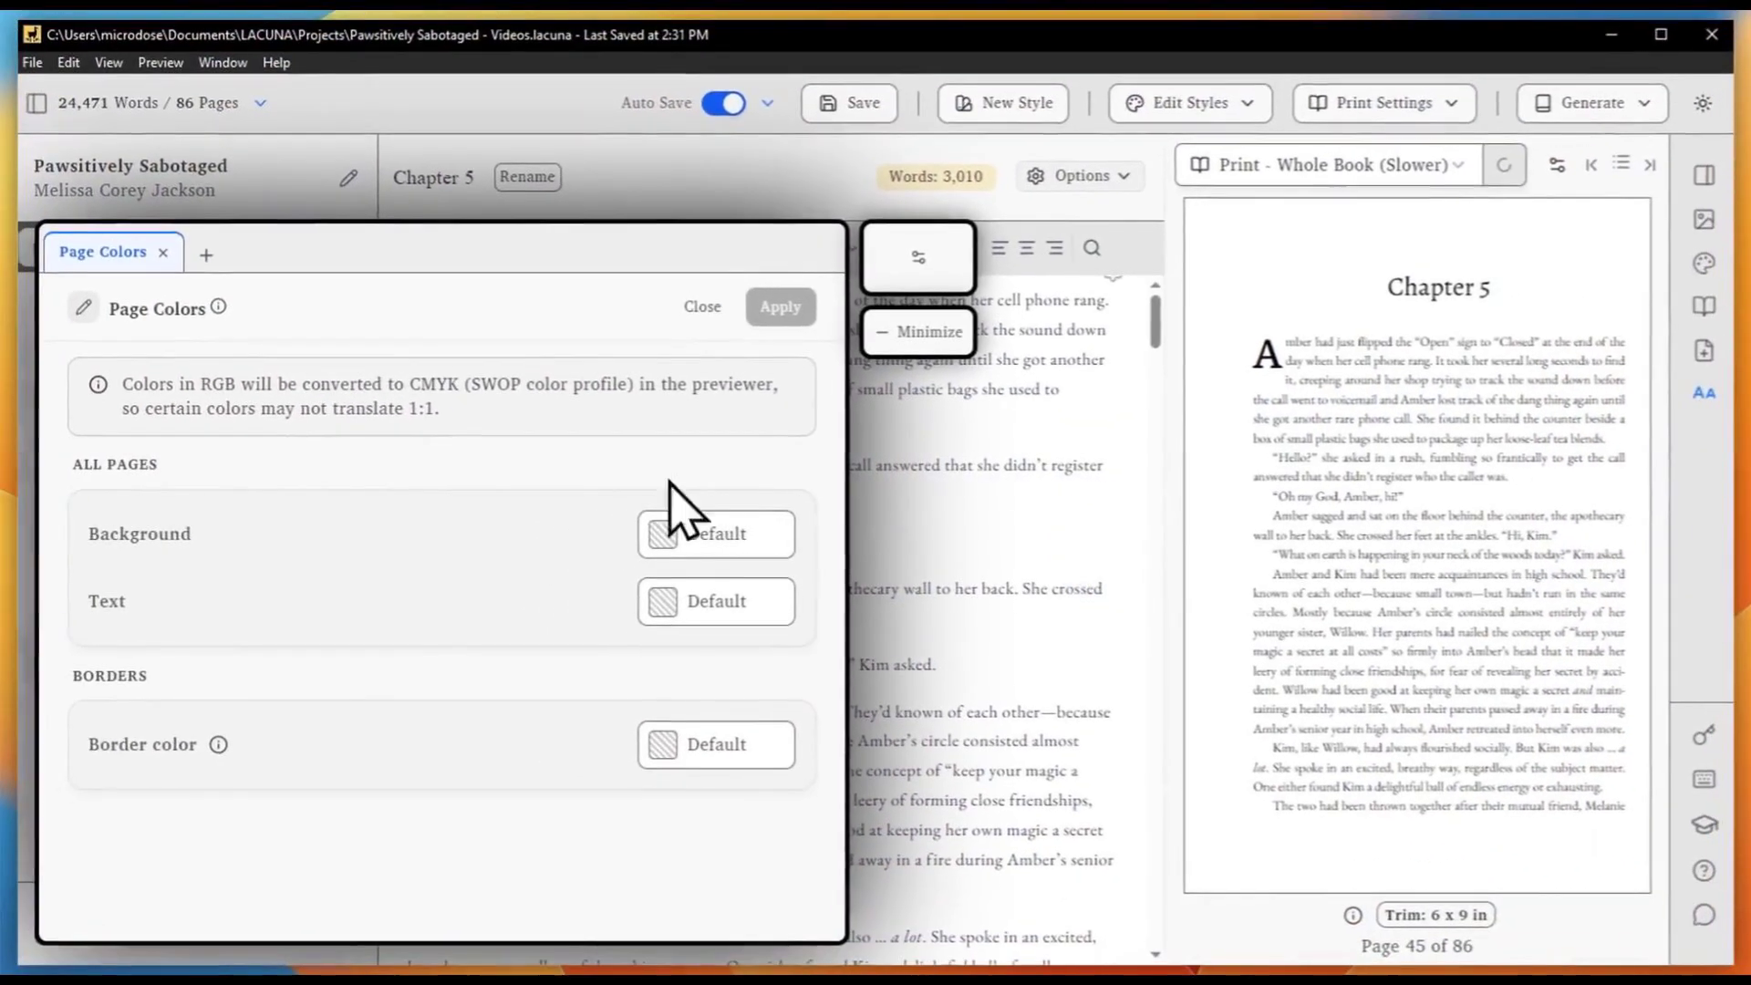
{"action": "left_click", "coordinate": [777, 547]}
{"action": "left_click", "coordinate": [709, 700]}
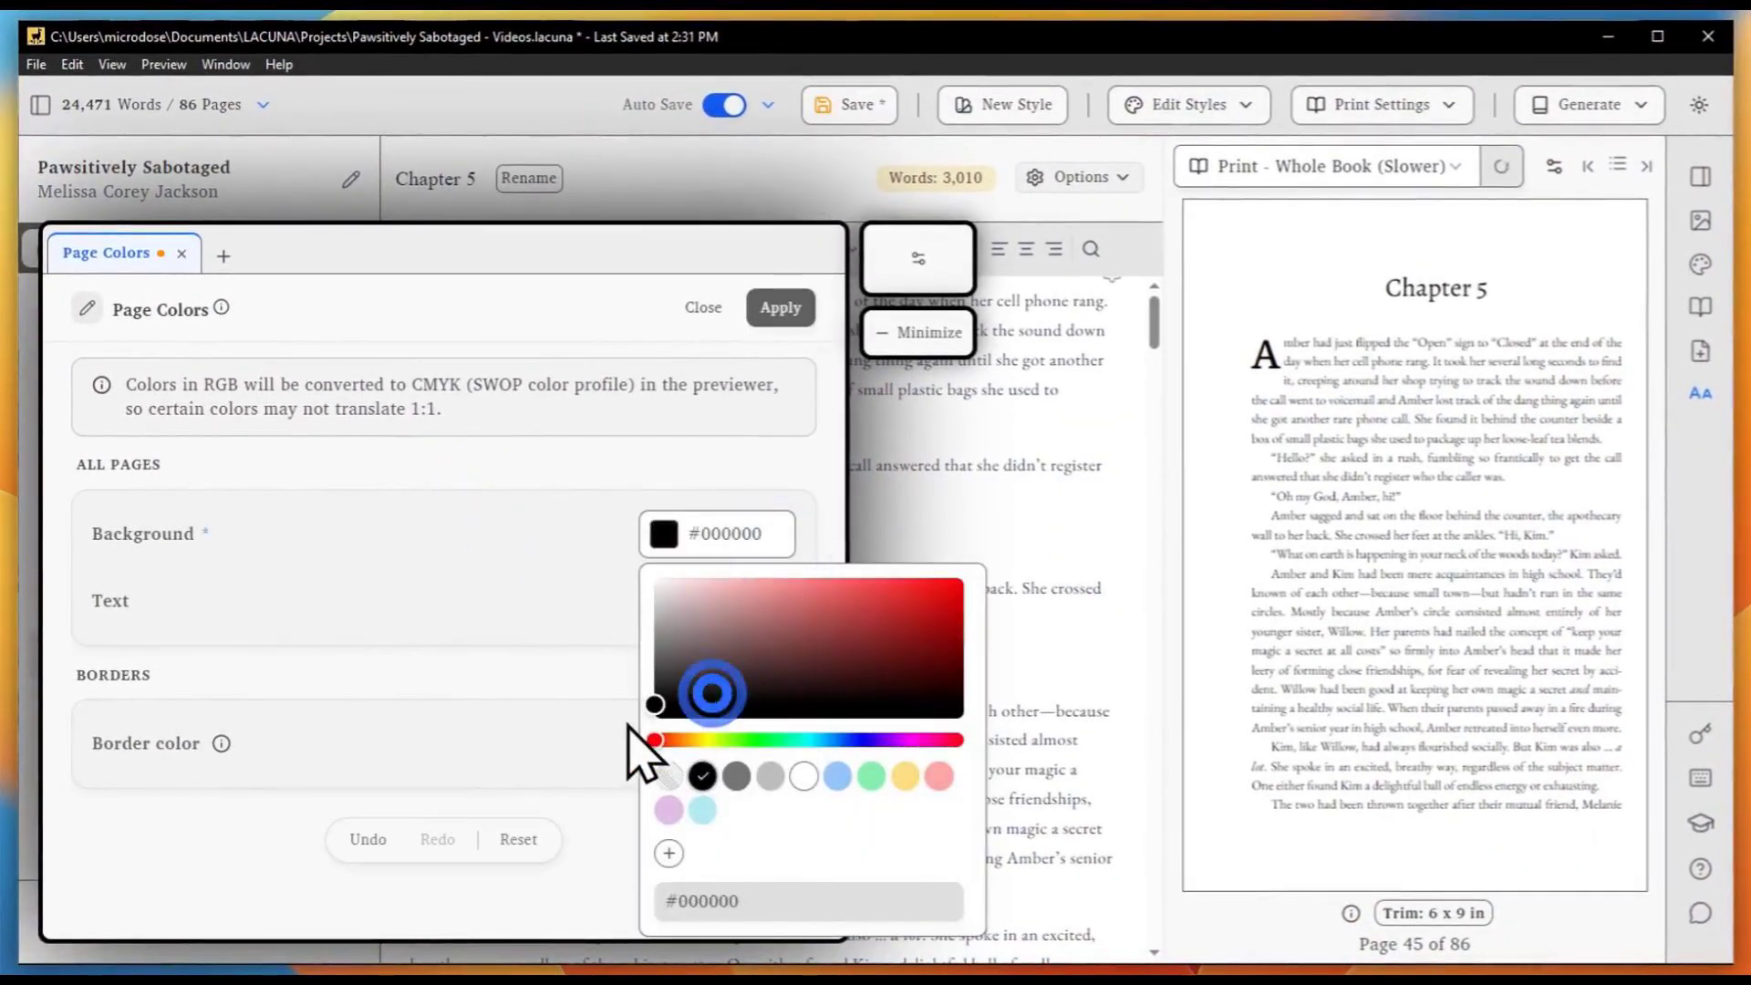
{"action": "left_click", "coordinate": [467, 609]}
Set the text color for all print pages to white (#FFFFFF), apply the page colors and close their settings
{"action": "left_click", "coordinate": [730, 609]}
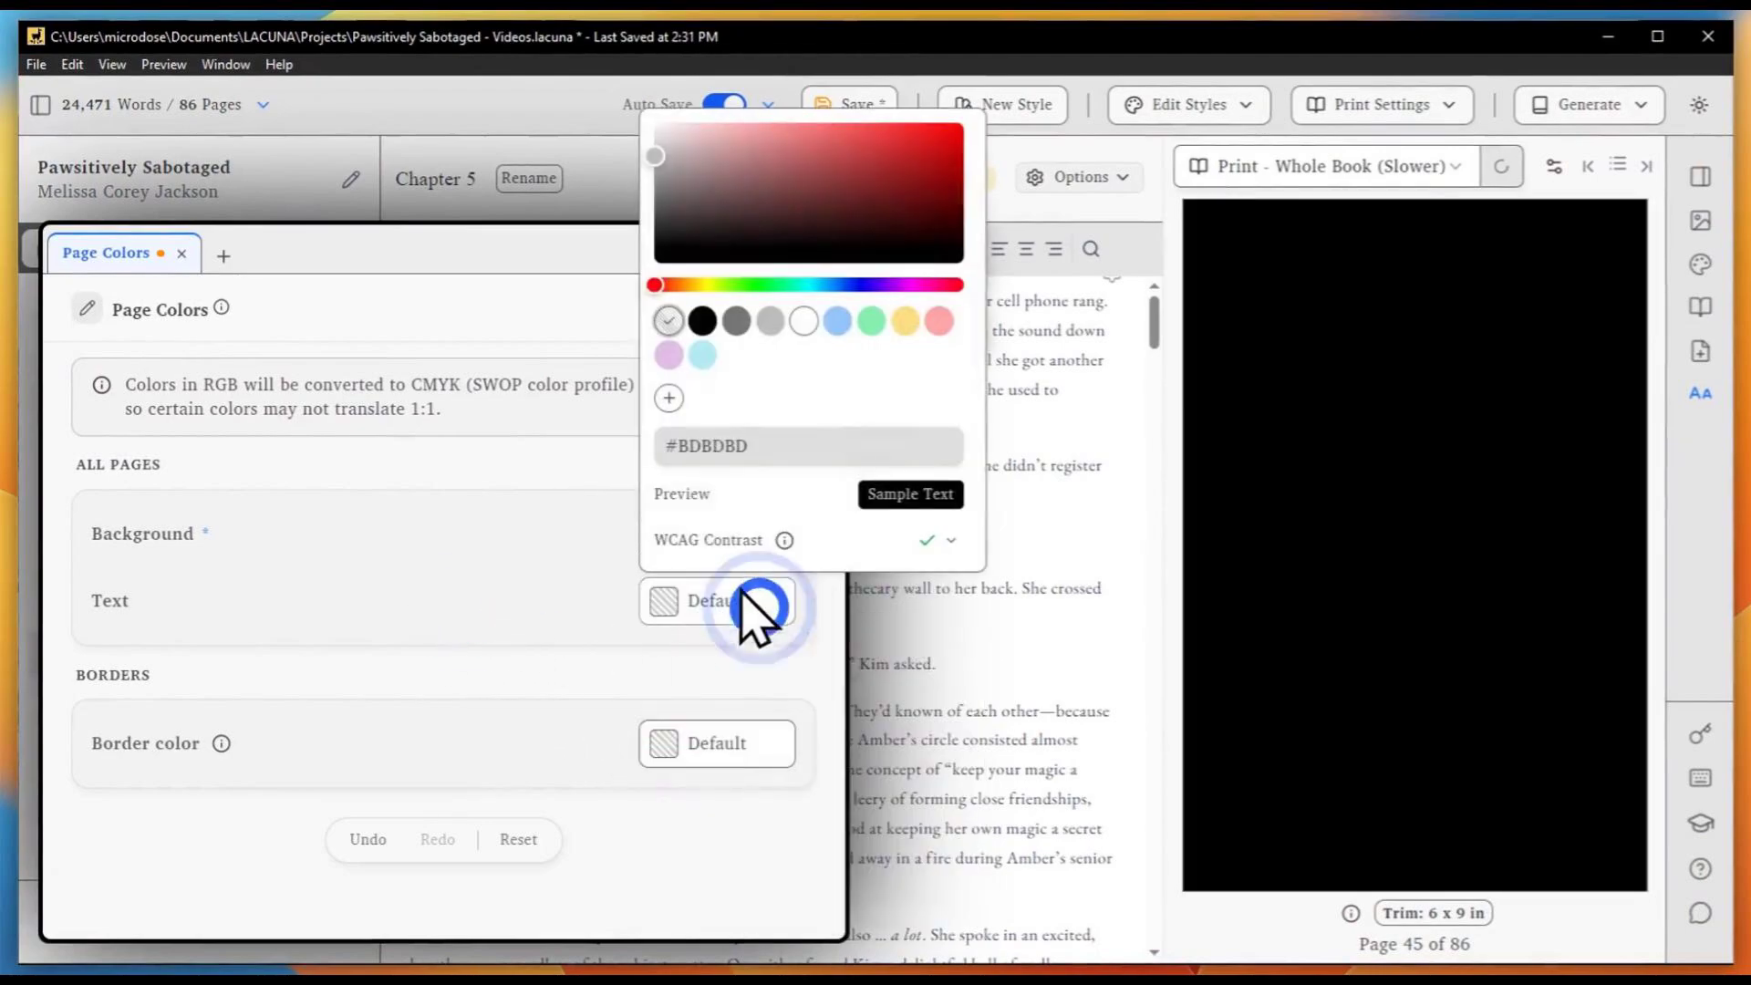
{"action": "left_click", "coordinate": [802, 321]}
{"action": "left_click", "coordinate": [454, 538]}
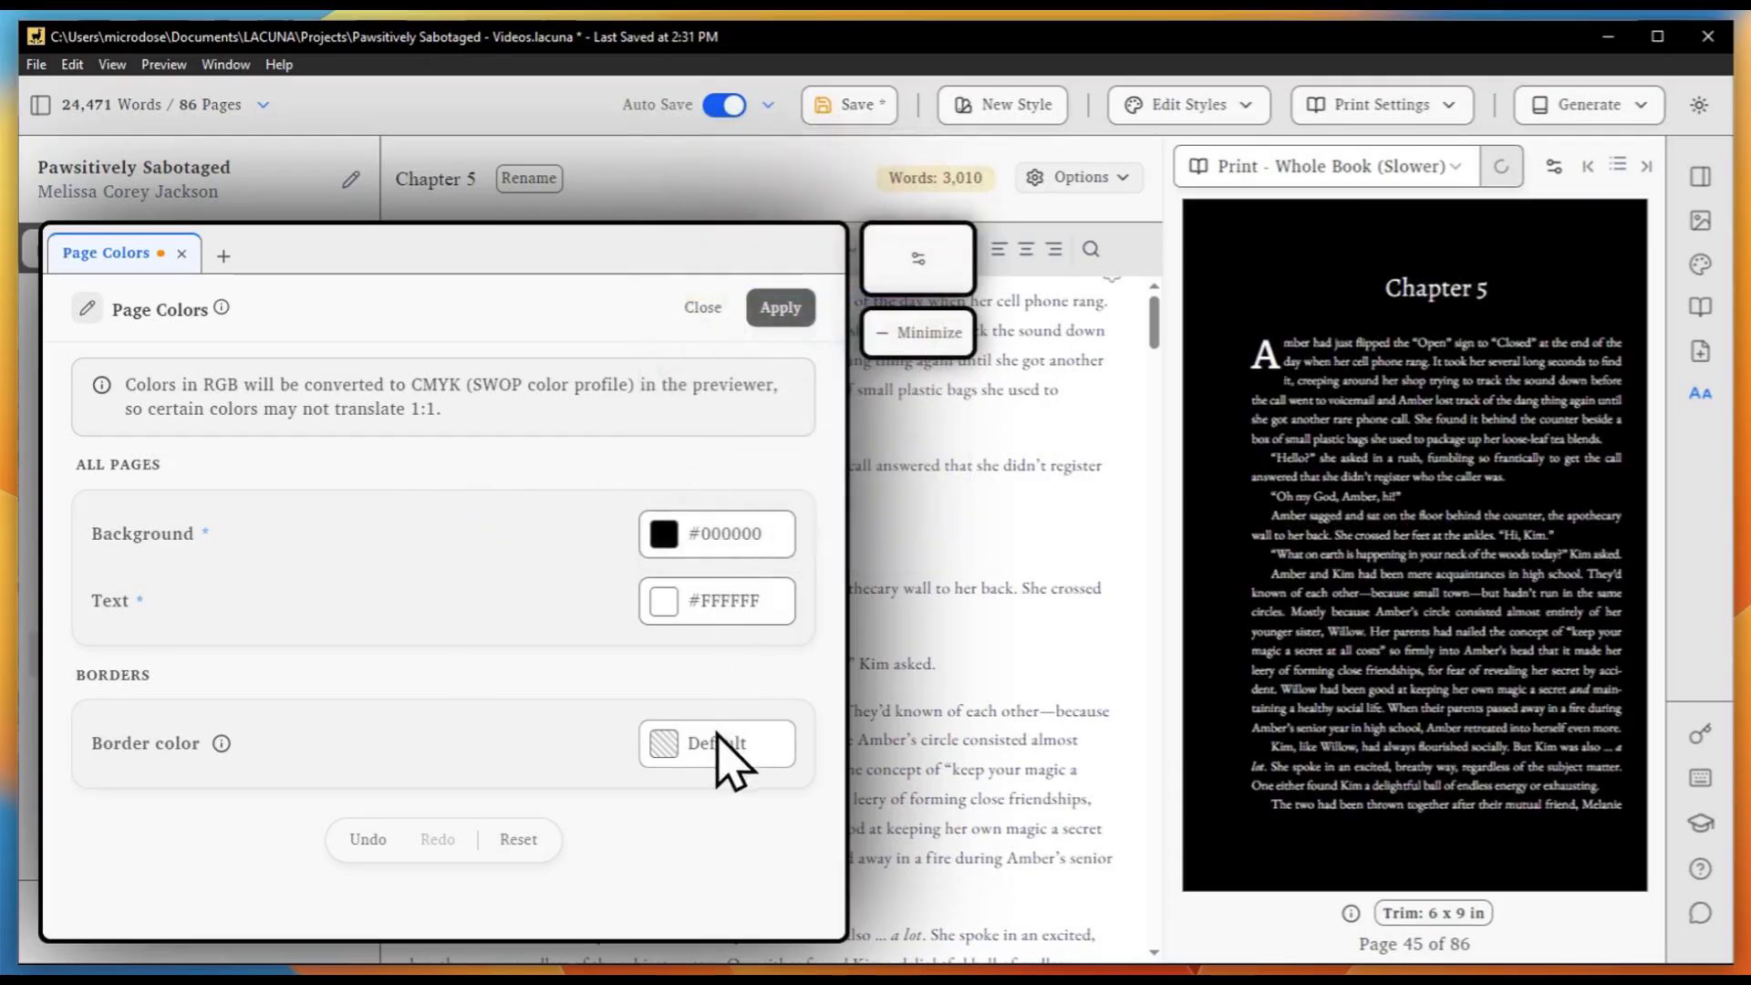
{"action": "left_click", "coordinate": [781, 307]}
{"action": "left_click", "coordinate": [704, 308]}
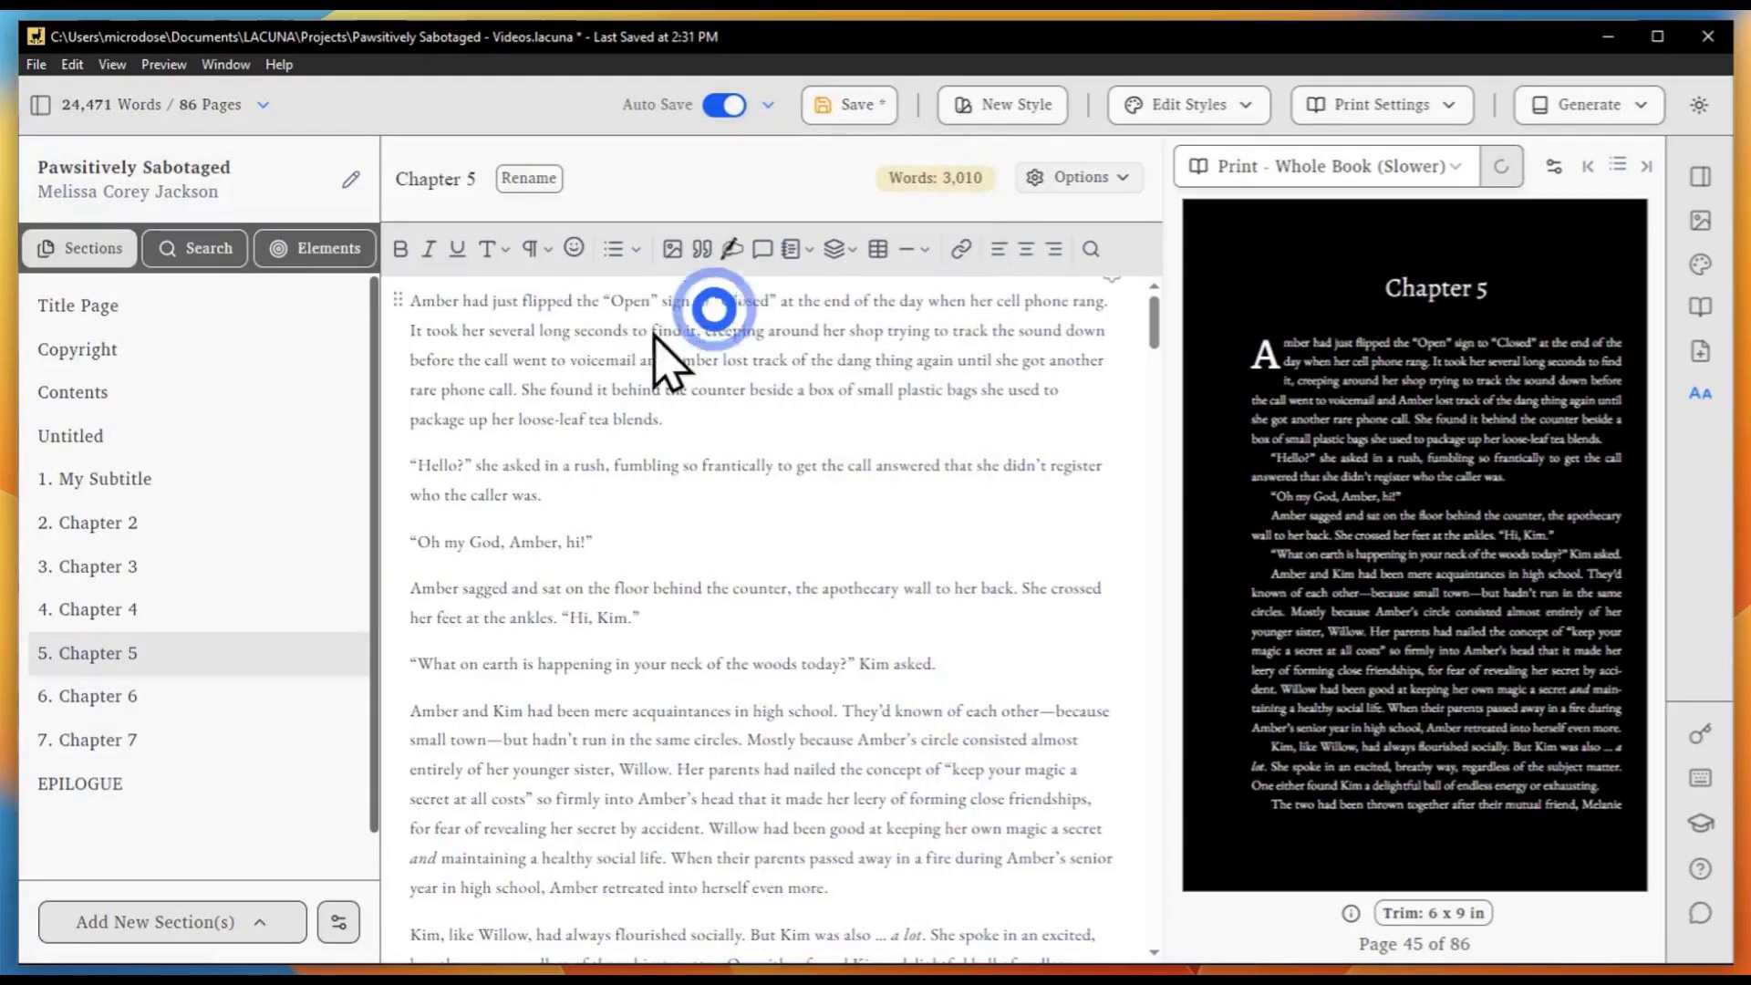
Review the Copyright, Contents and Untitled sections in the whole-book print preview
{"action": "left_click", "coordinate": [239, 361]}
{"action": "left_click", "coordinate": [215, 391]}
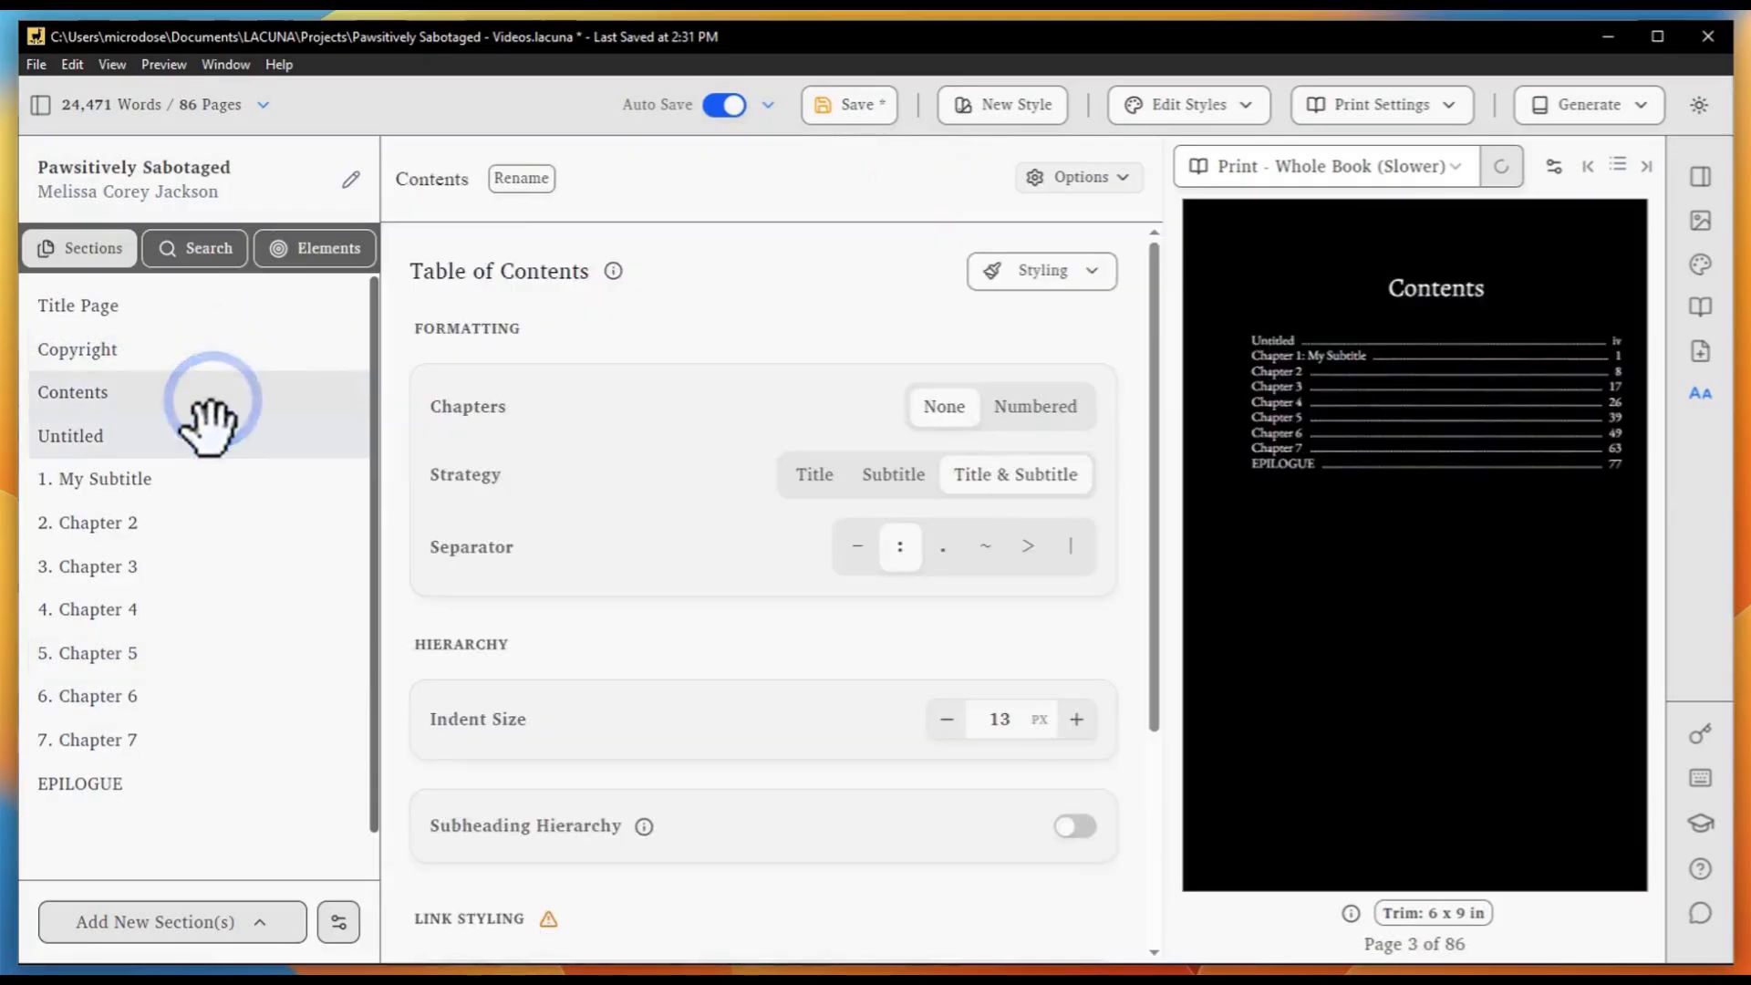
{"action": "left_click", "coordinate": [212, 438]}
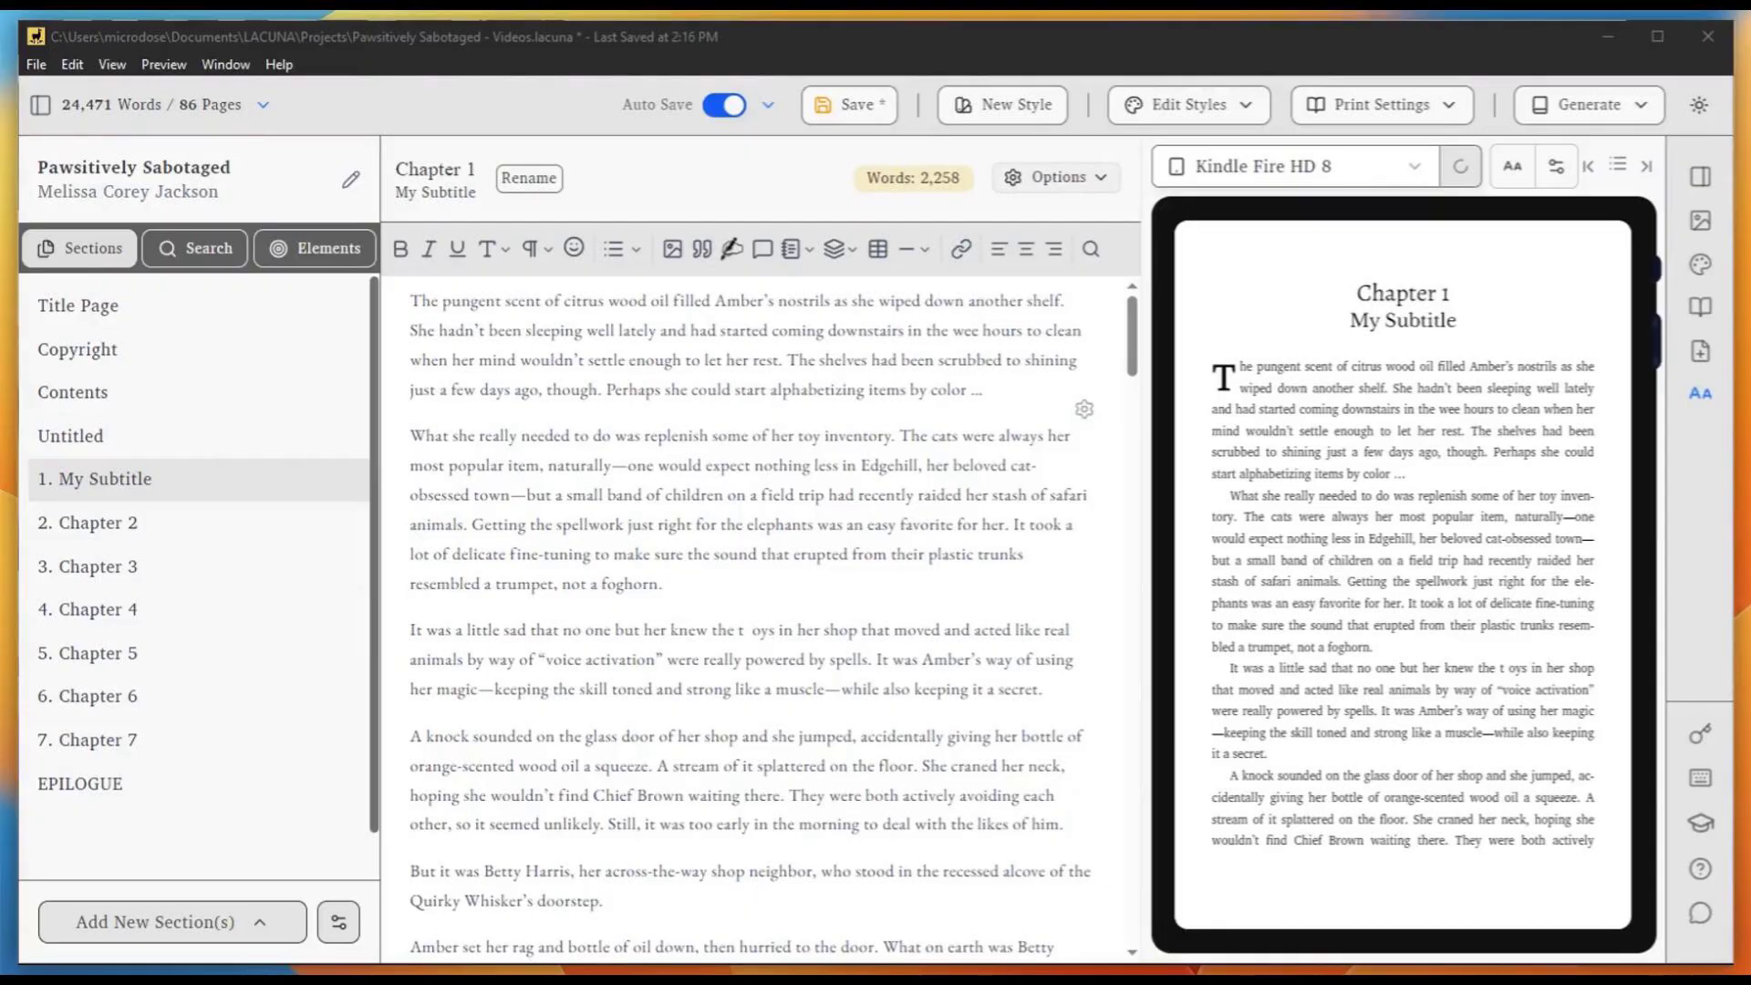
Force a drop cap on the second and third paragraphs of Chapter 1
{"action": "left_click", "coordinate": [908, 495]}
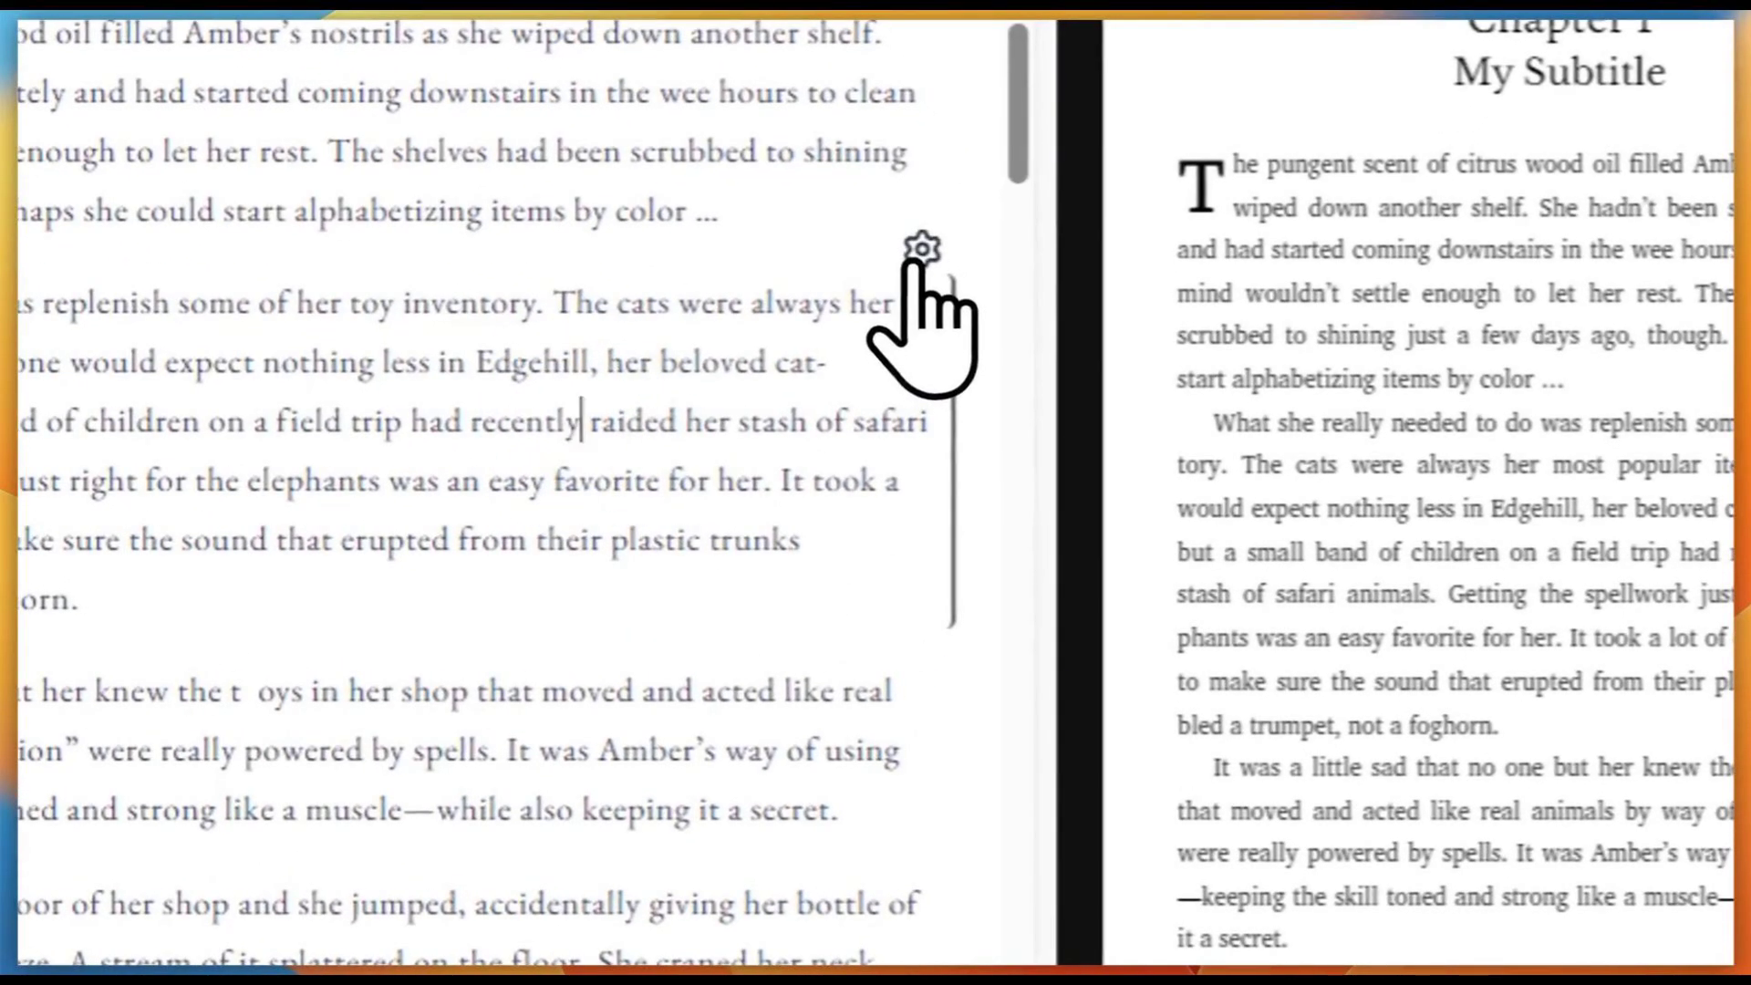
{"action": "left_click", "coordinate": [919, 252]}
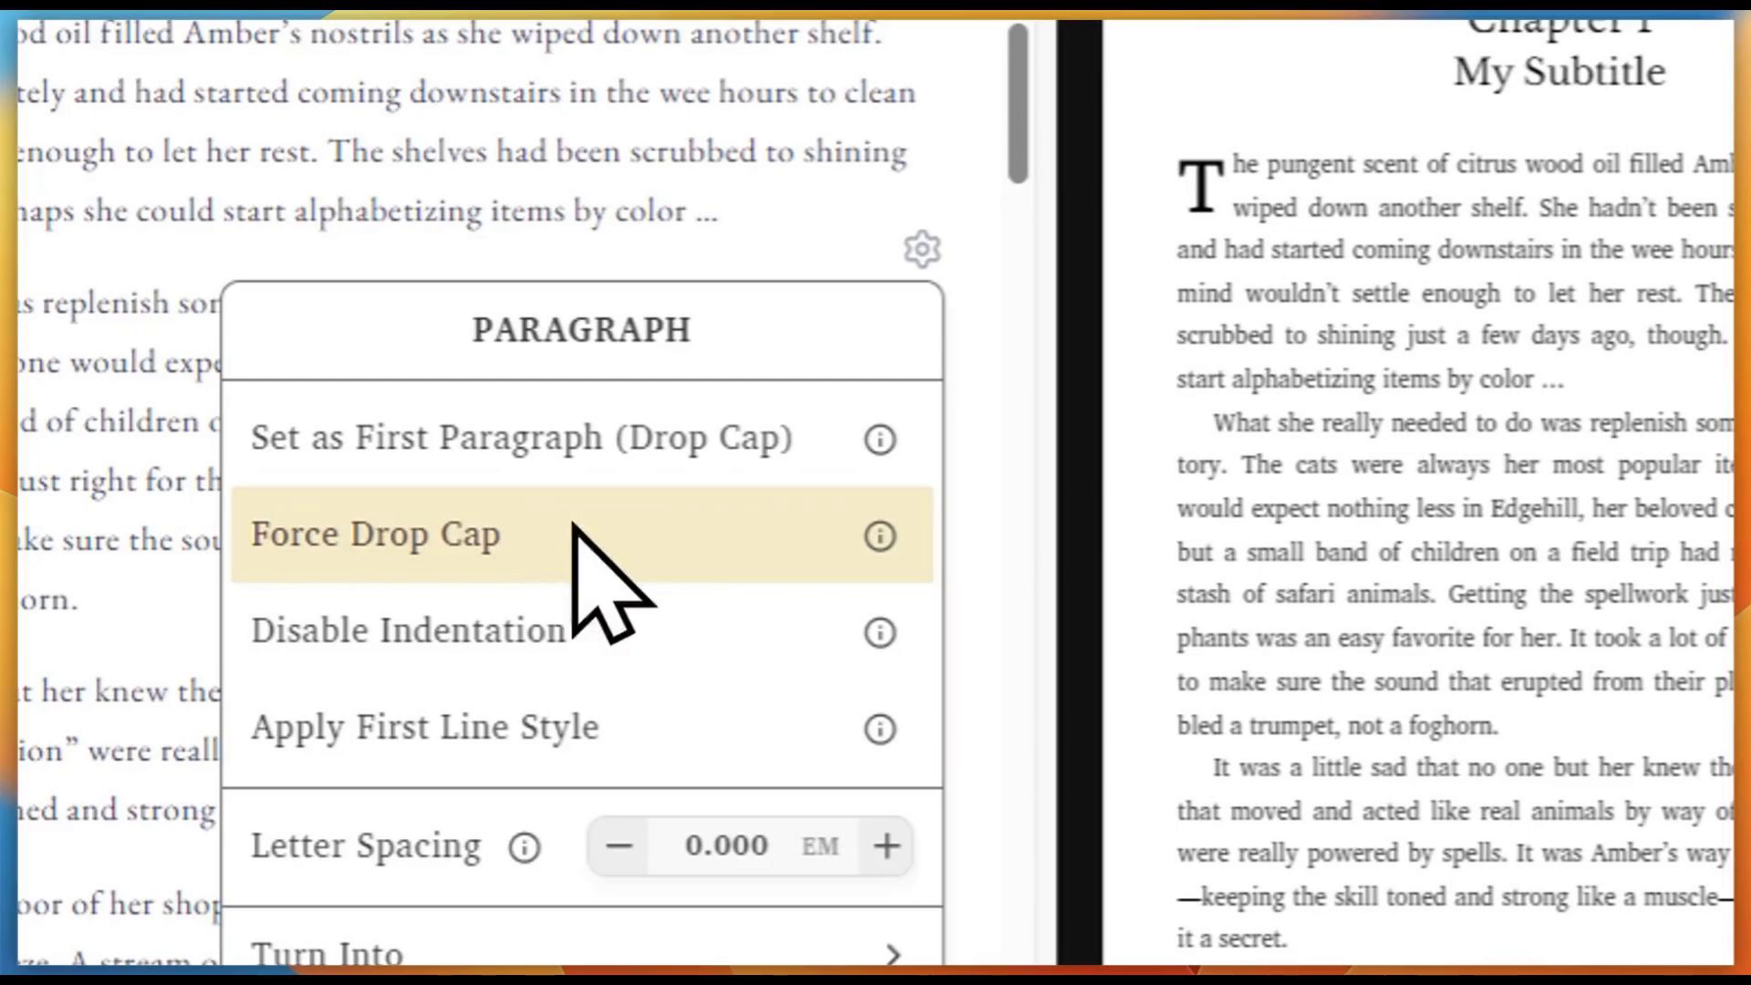
{"action": "left_click", "coordinate": [679, 536]}
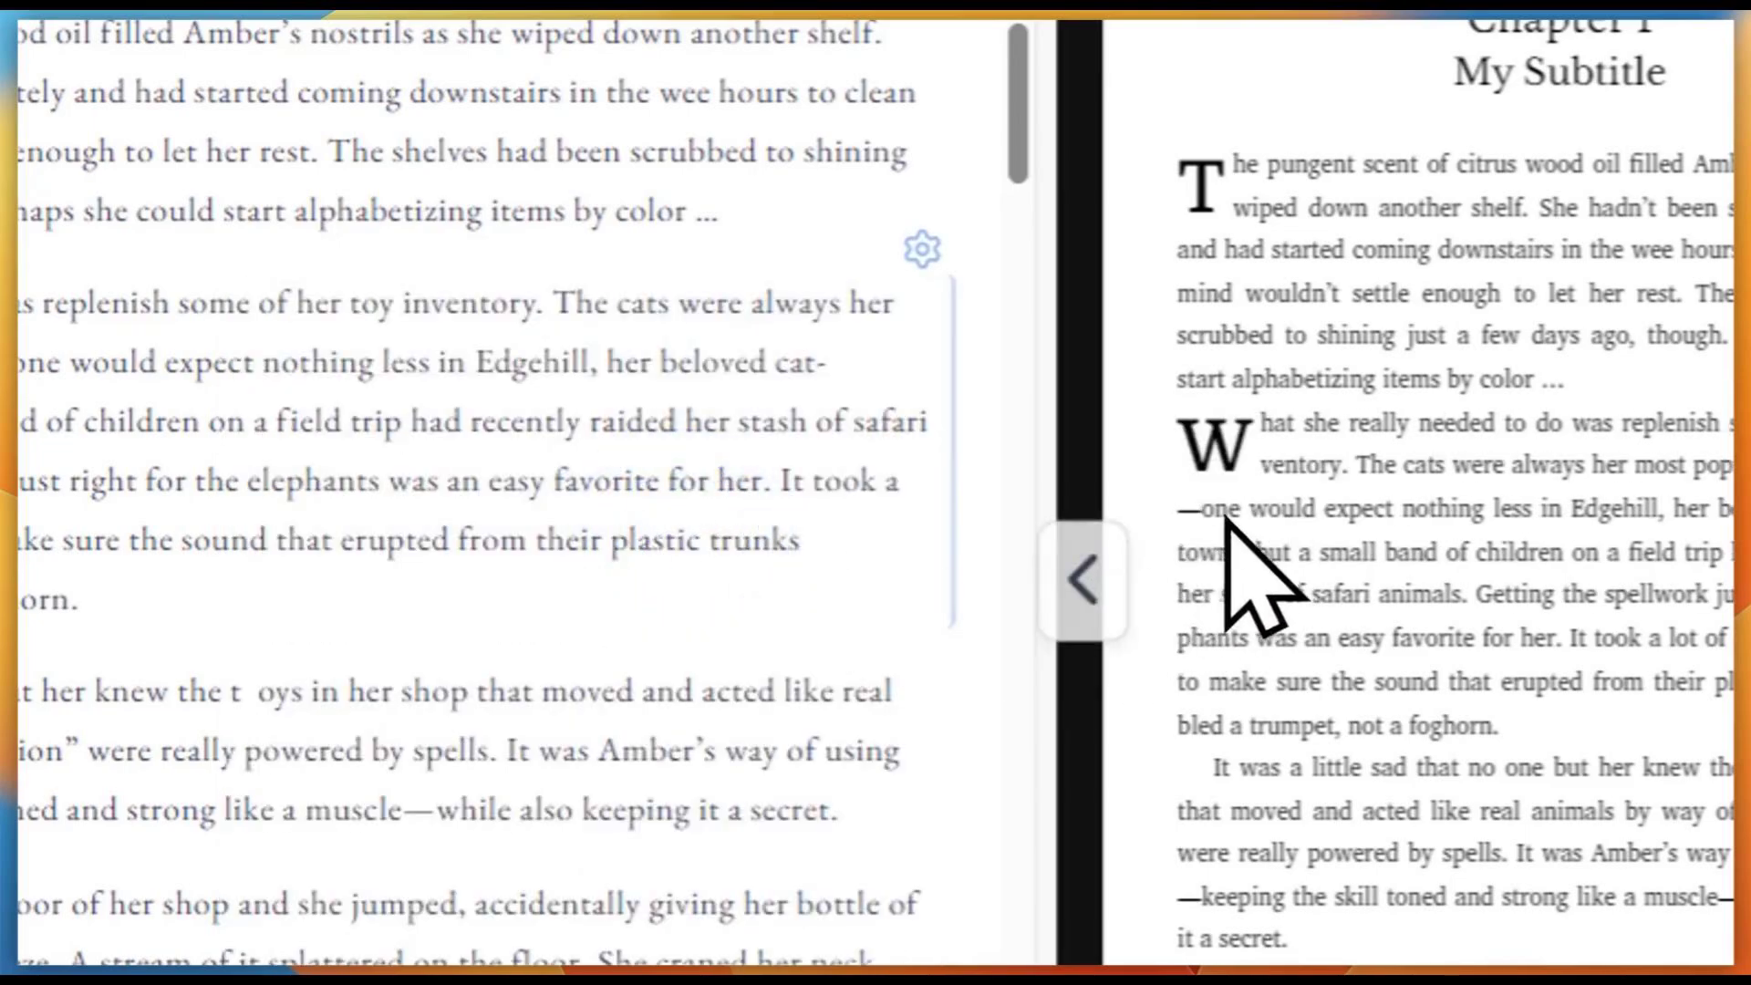
{"action": "left_click", "coordinate": [745, 738]}
{"action": "left_click", "coordinate": [1085, 638]}
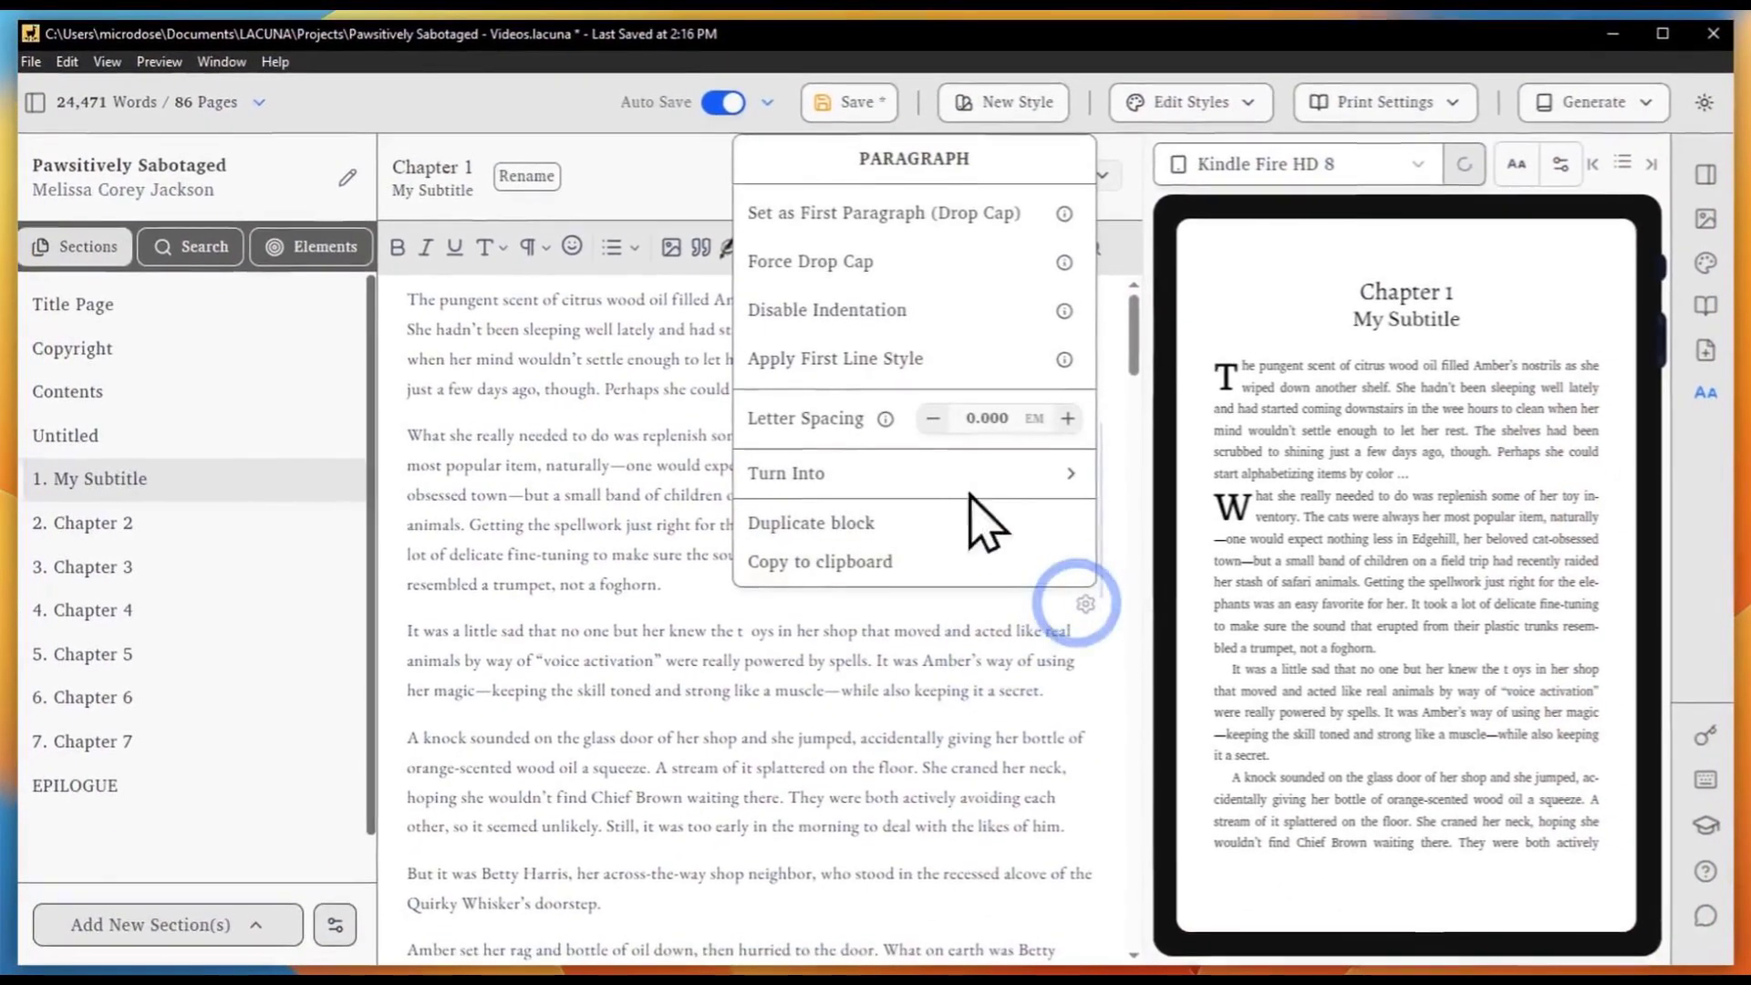
{"action": "left_click", "coordinate": [903, 271]}
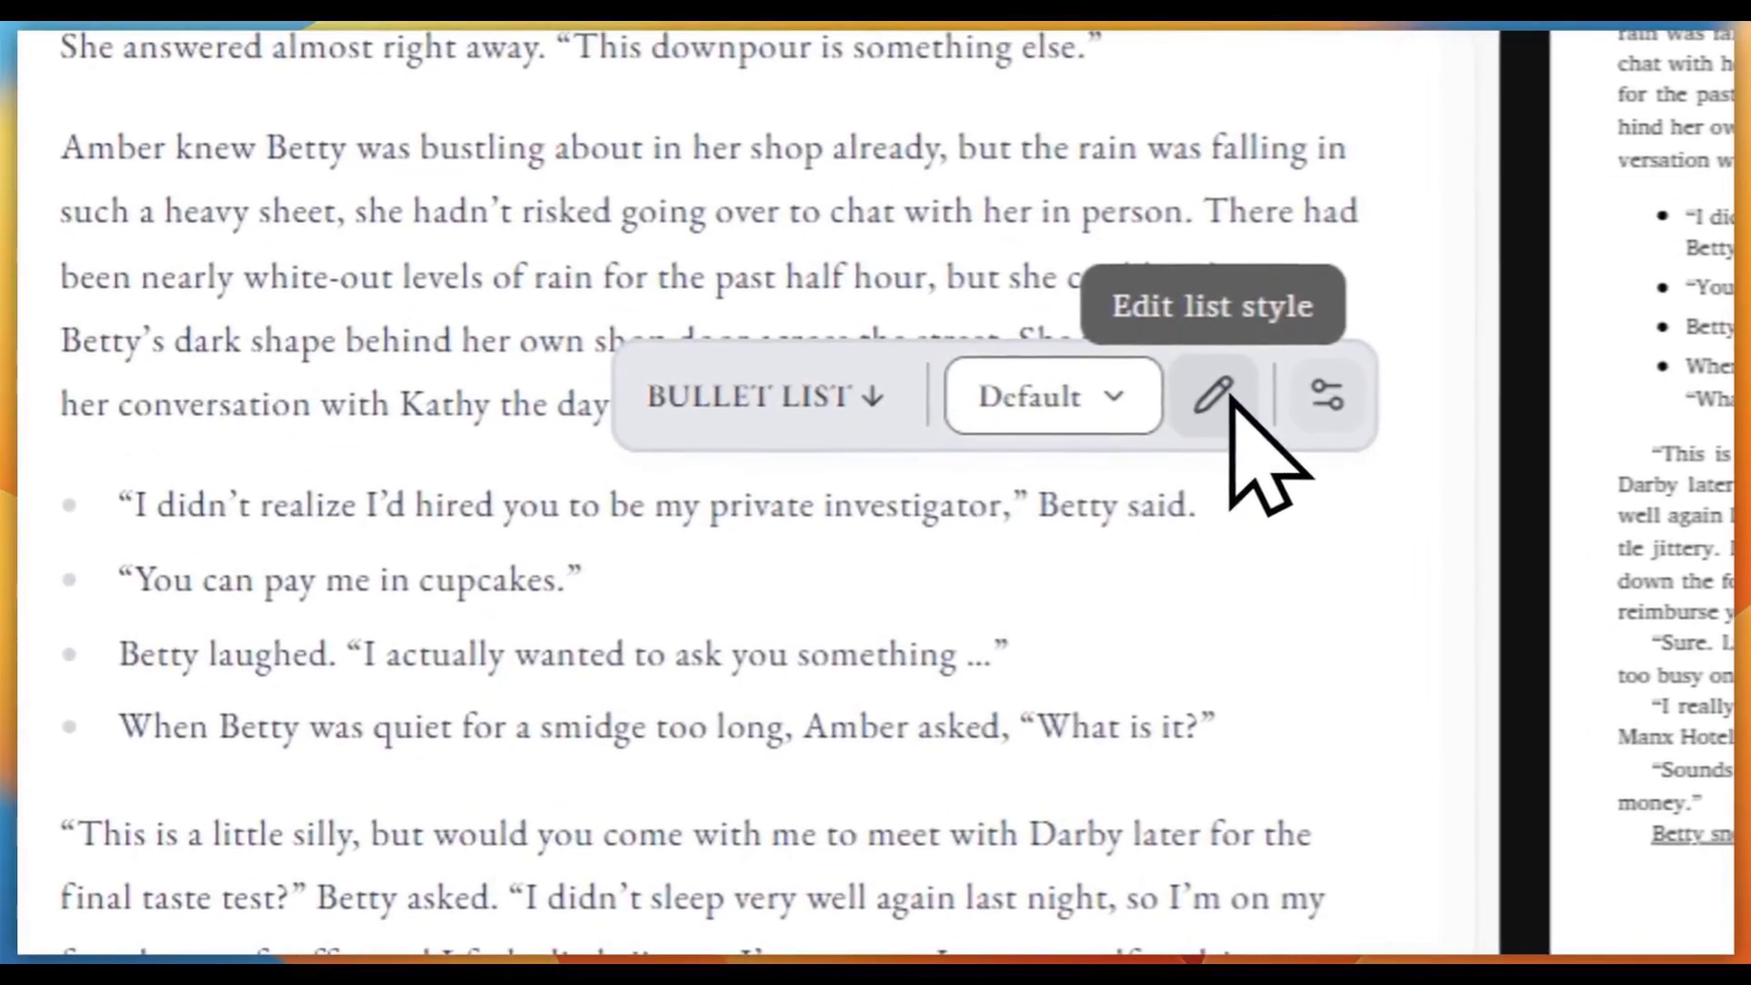
Enable text styling in the Default list style of the Chapter 4 bullet list and set its font to Alice
{"action": "left_click", "coordinate": [1222, 398]}
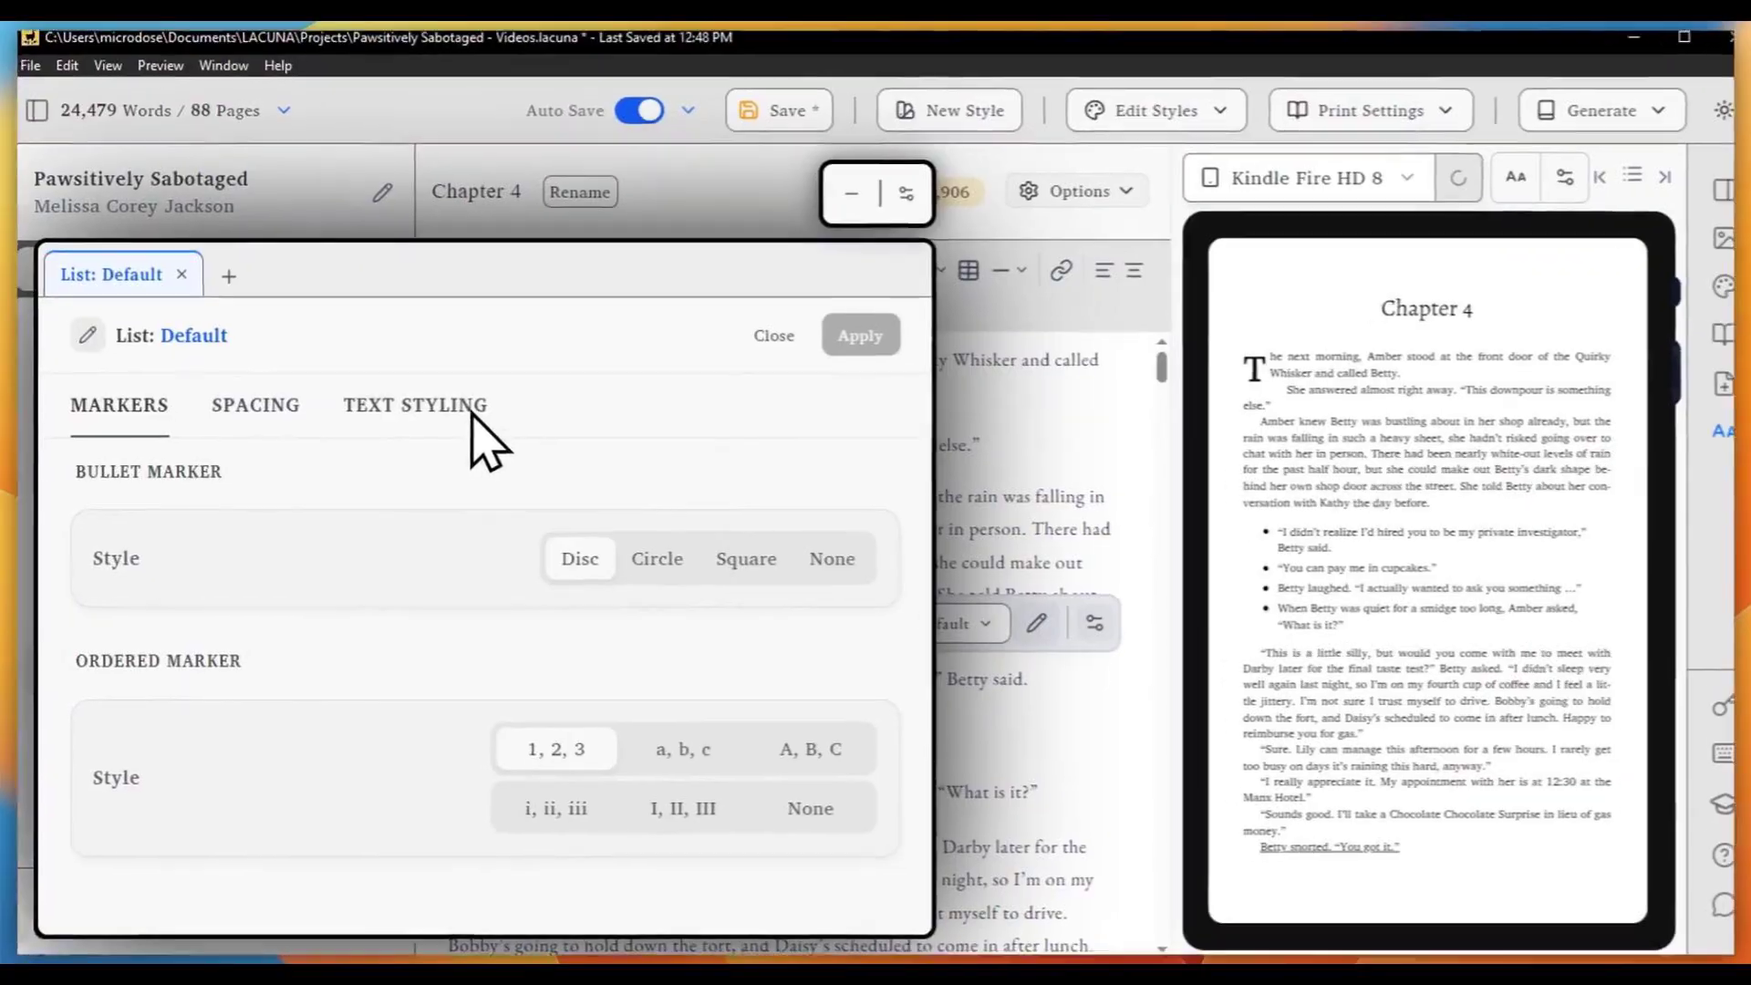
{"action": "left_click", "coordinate": [467, 417]}
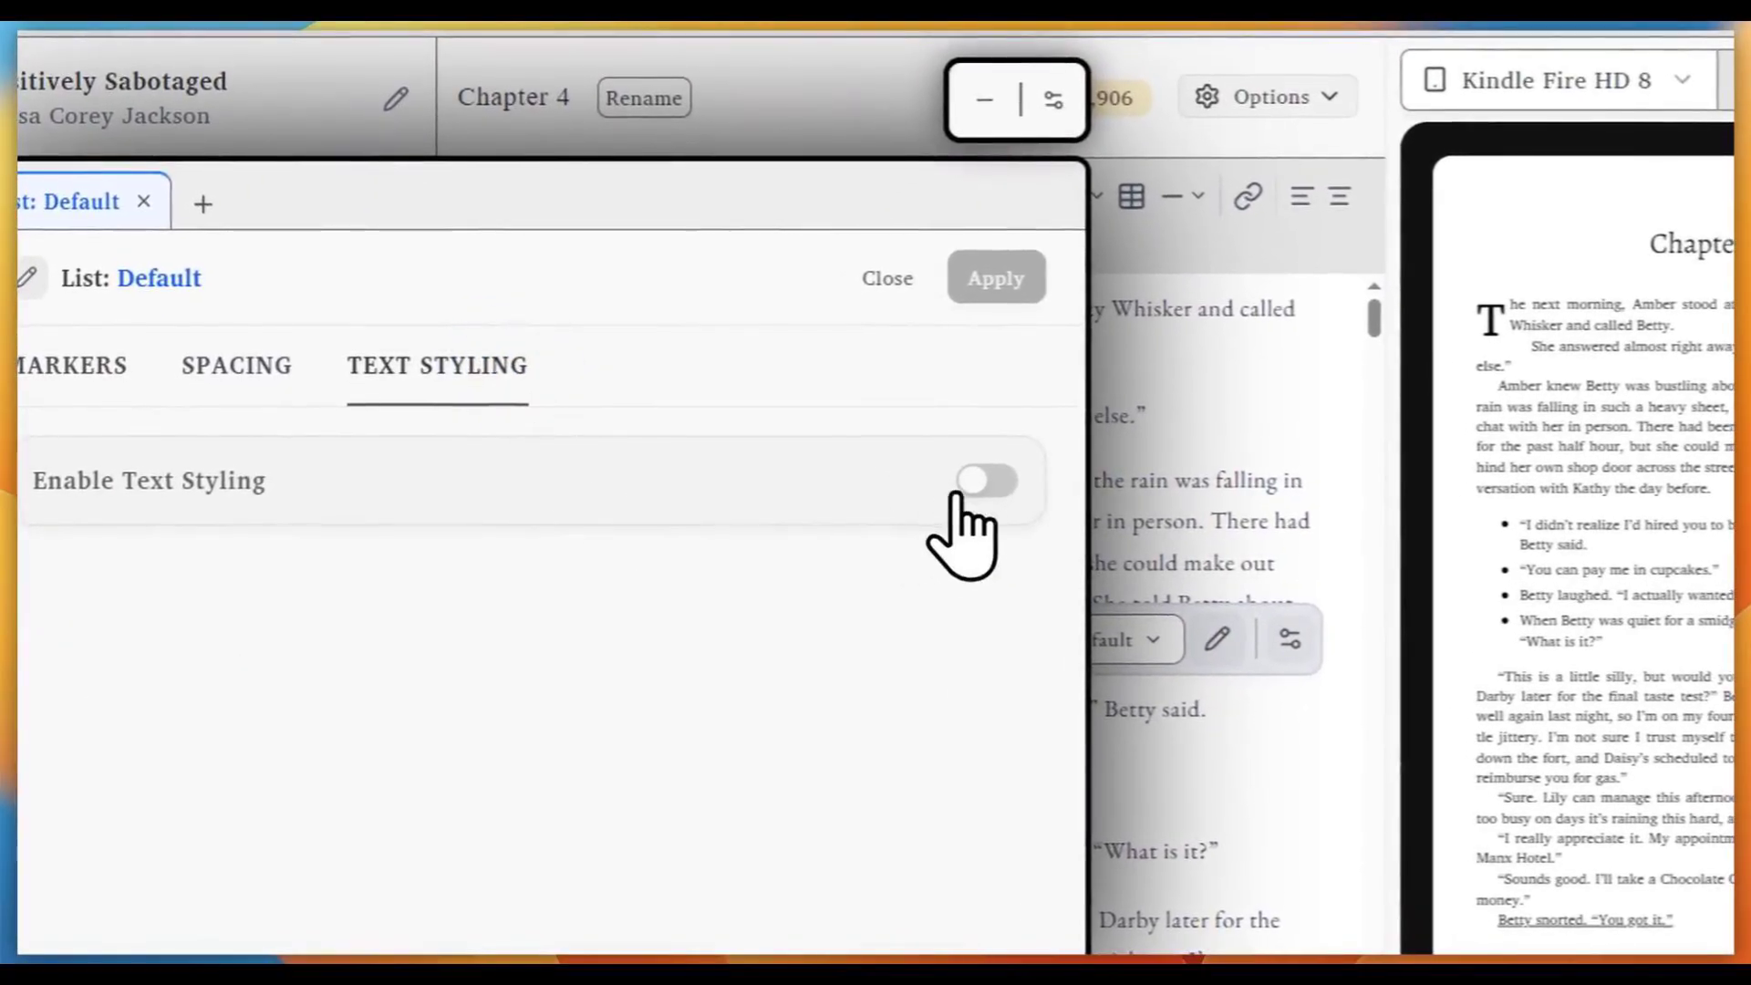
{"action": "left_click", "coordinate": [968, 491]}
{"action": "left_click", "coordinate": [877, 620]}
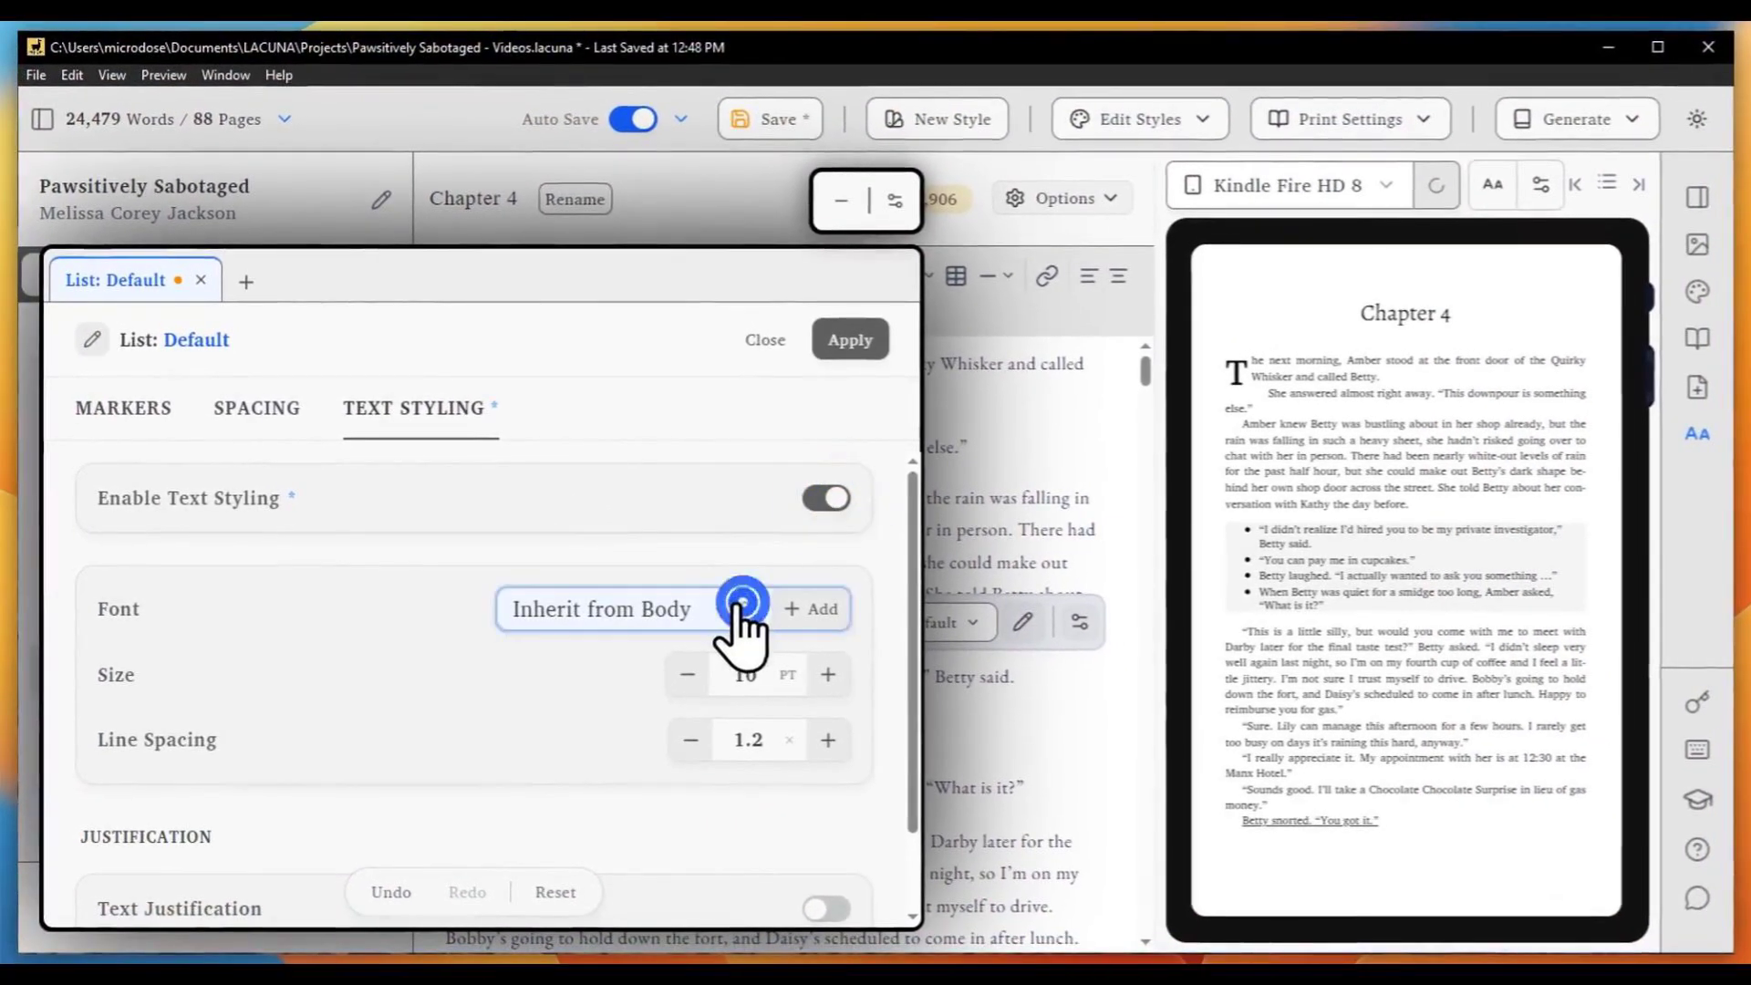
{"action": "left_click", "coordinate": [631, 467]}
Set the list text size to 13 pt and line spacing to 1.3, and turn on text justification
{"action": "left_click", "coordinate": [821, 674]}
{"action": "left_click", "coordinate": [820, 675]}
{"action": "left_click", "coordinate": [821, 675]}
{"action": "left_click", "coordinate": [828, 739]}
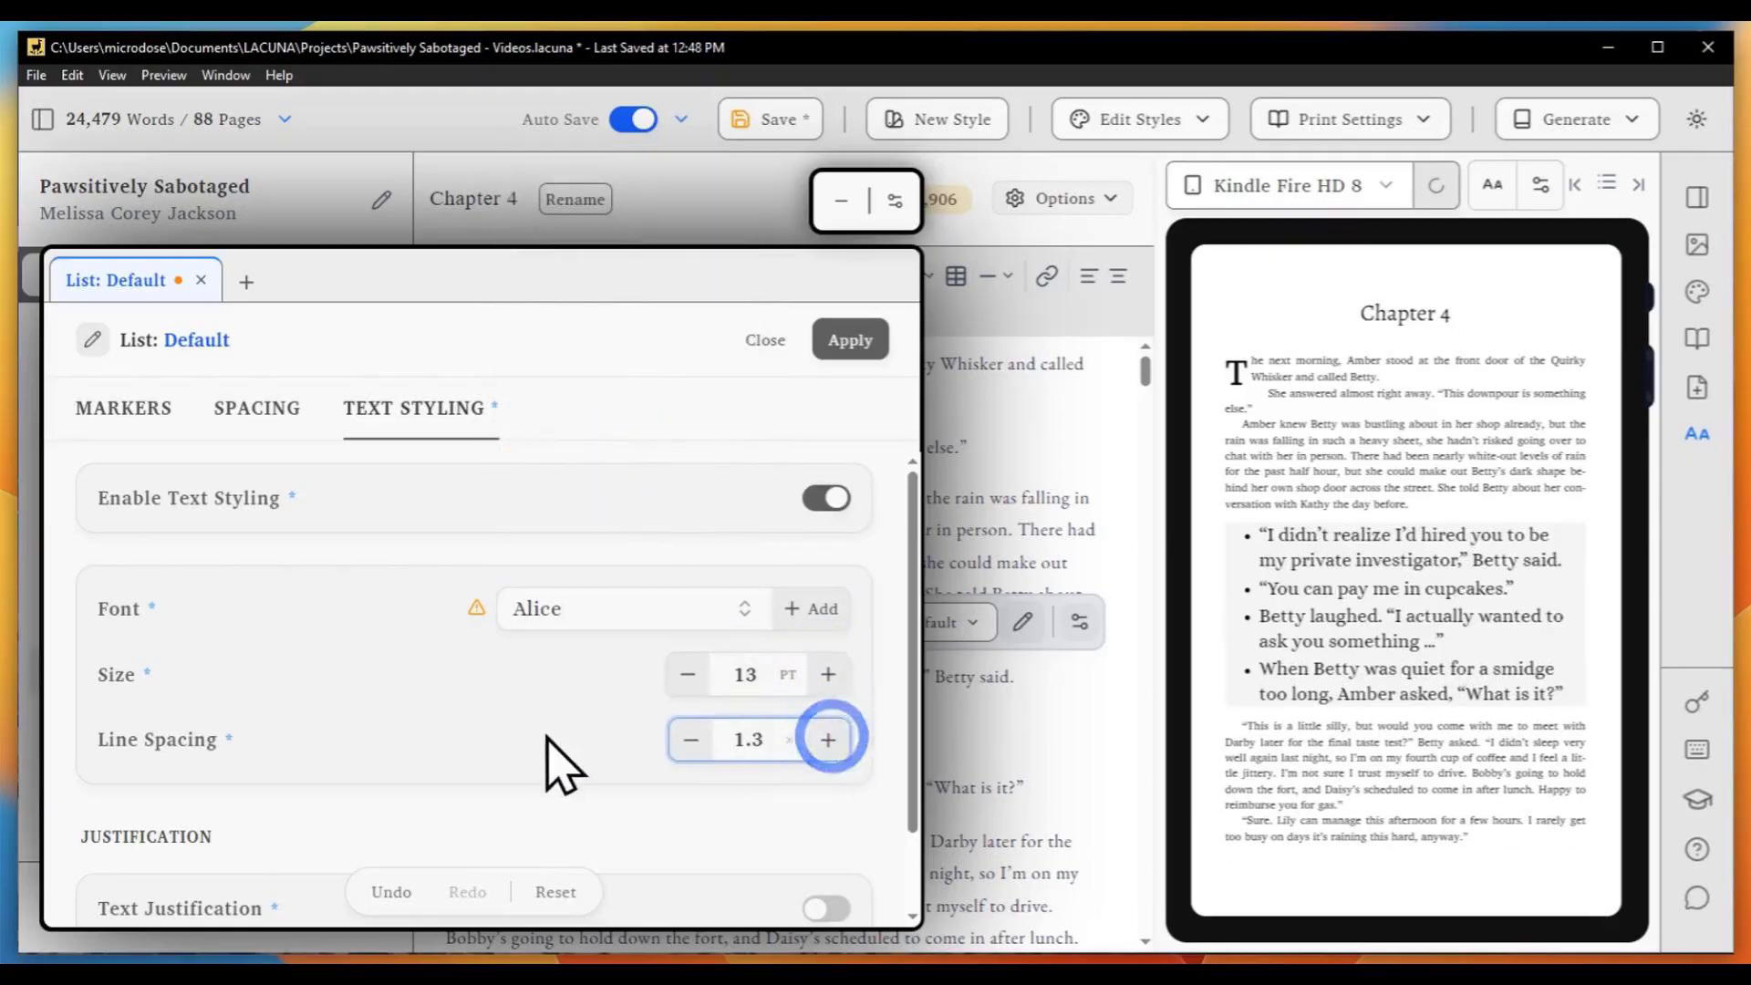
{"action": "scroll", "coordinate": [506, 766], "scroll_direction": "down", "scroll_amount": 1}
{"action": "left_click", "coordinate": [826, 809]}
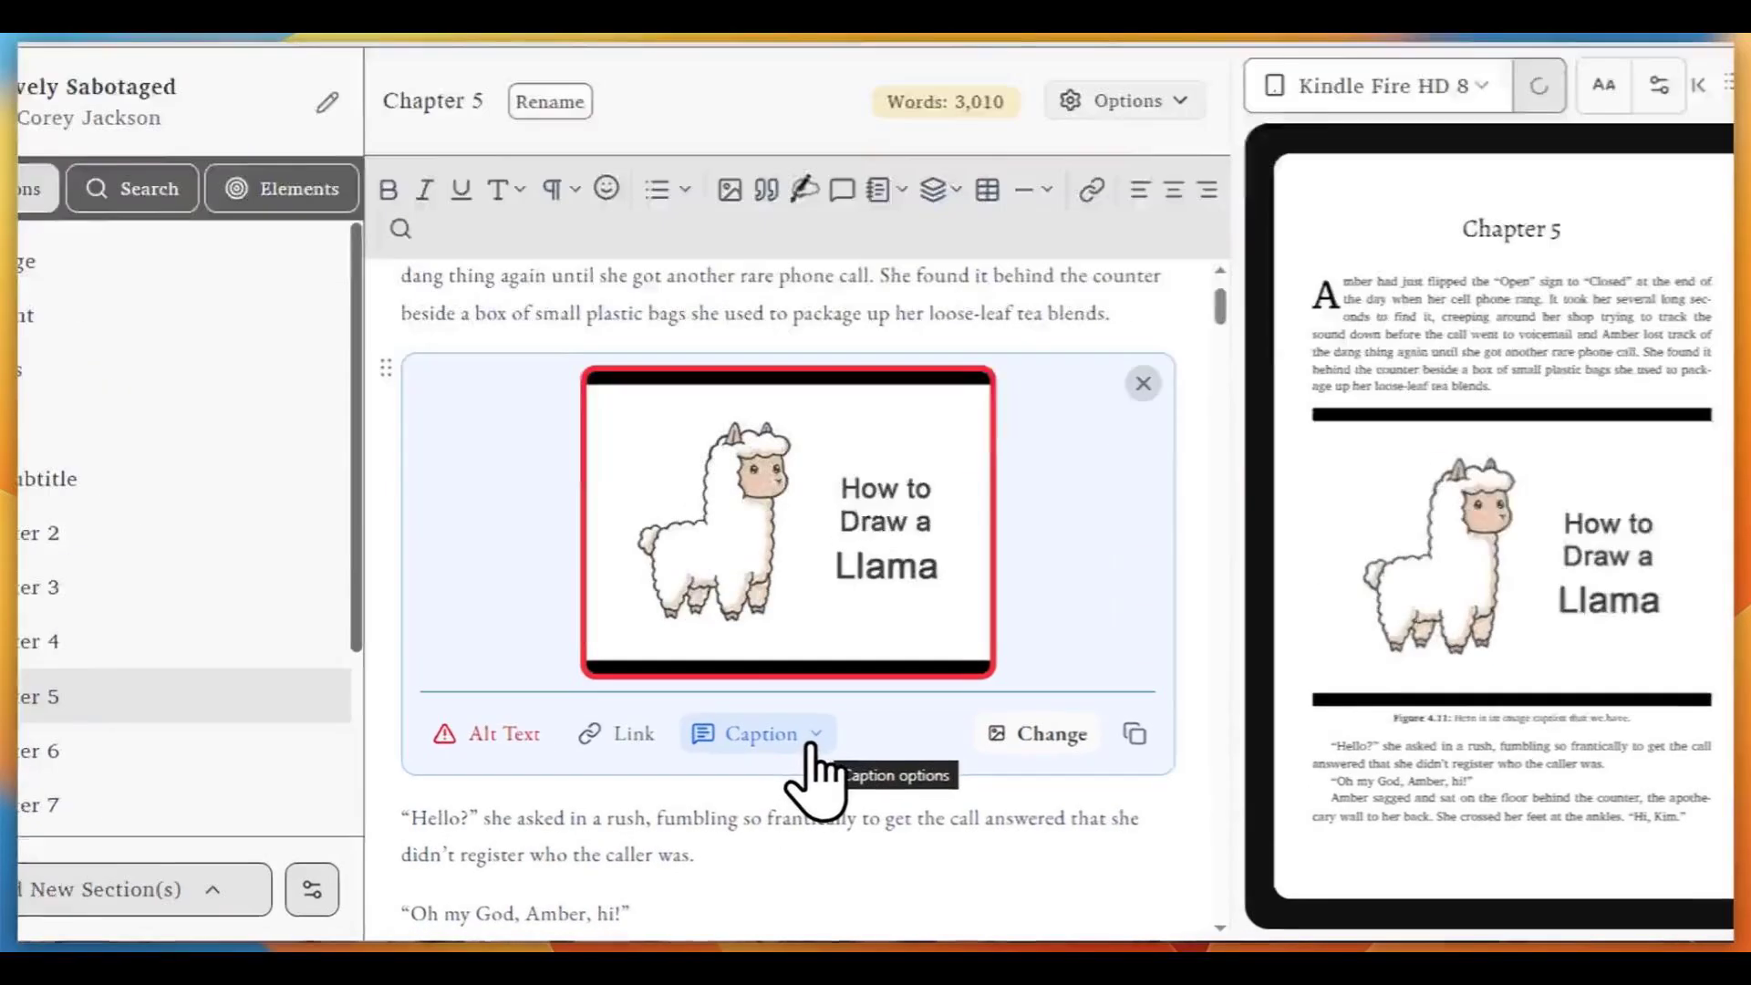
Change the Default caption style of the Chapter 5 llama image to the Alegreya font and increase its text size
{"action": "left_click", "coordinate": [802, 766]}
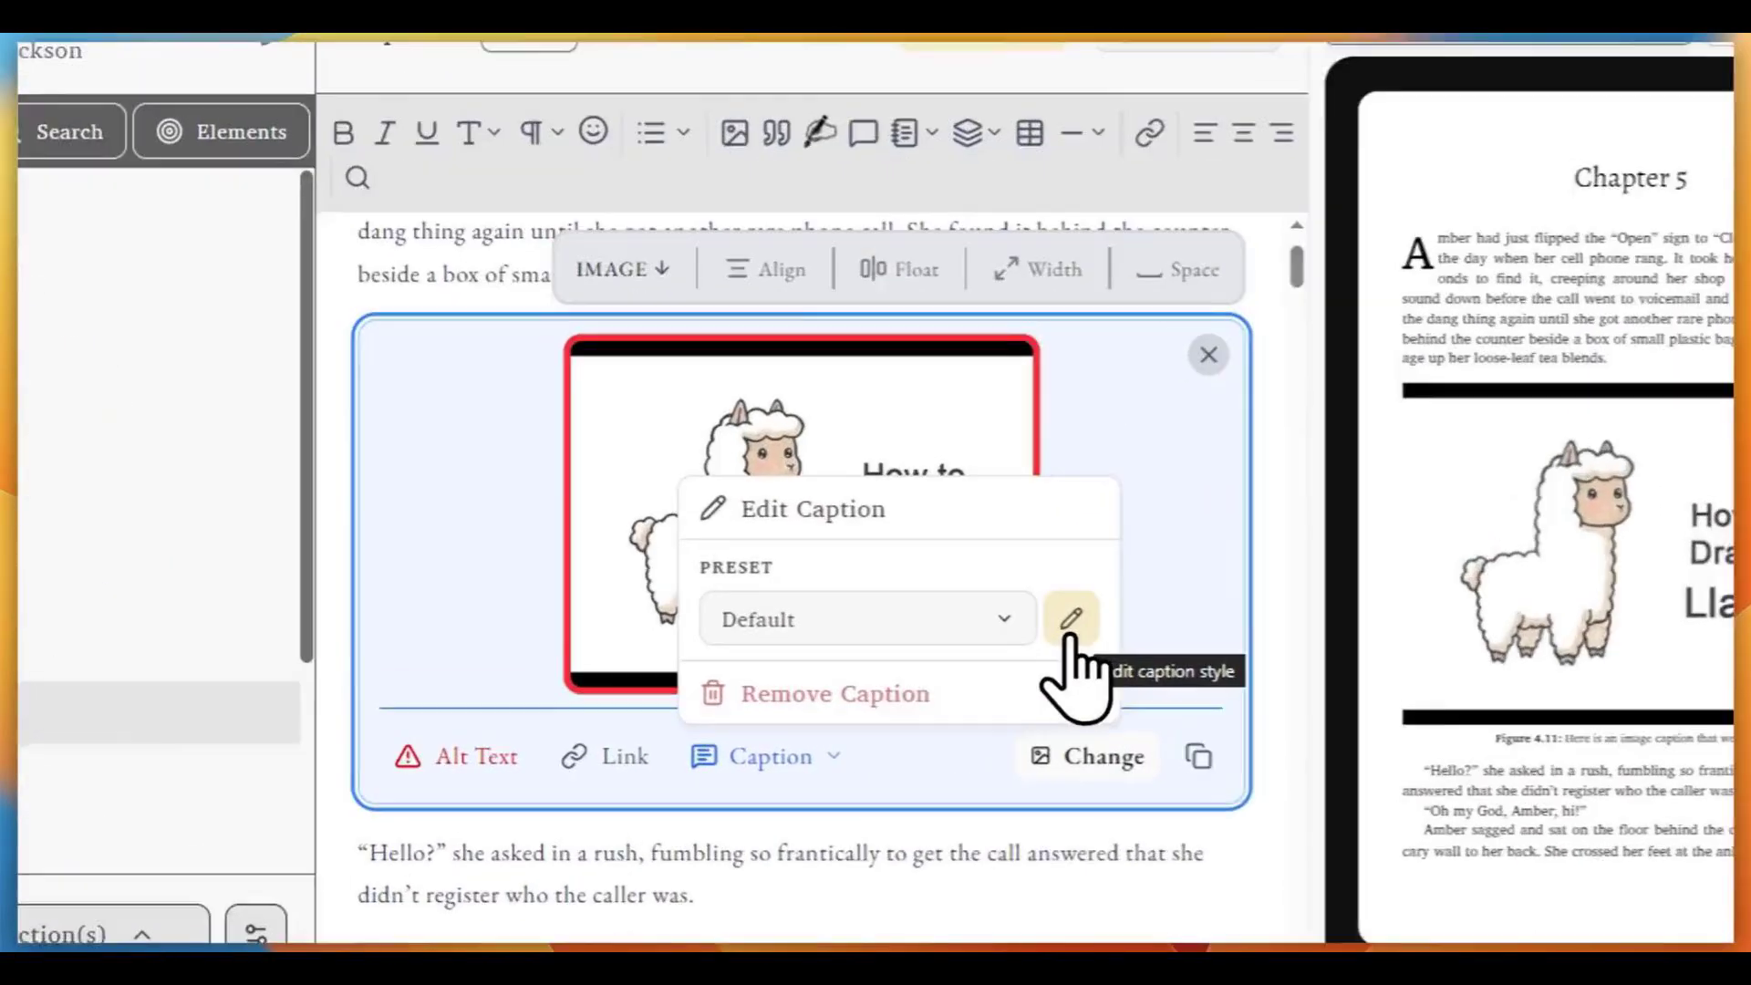
{"action": "left_click", "coordinate": [987, 657]}
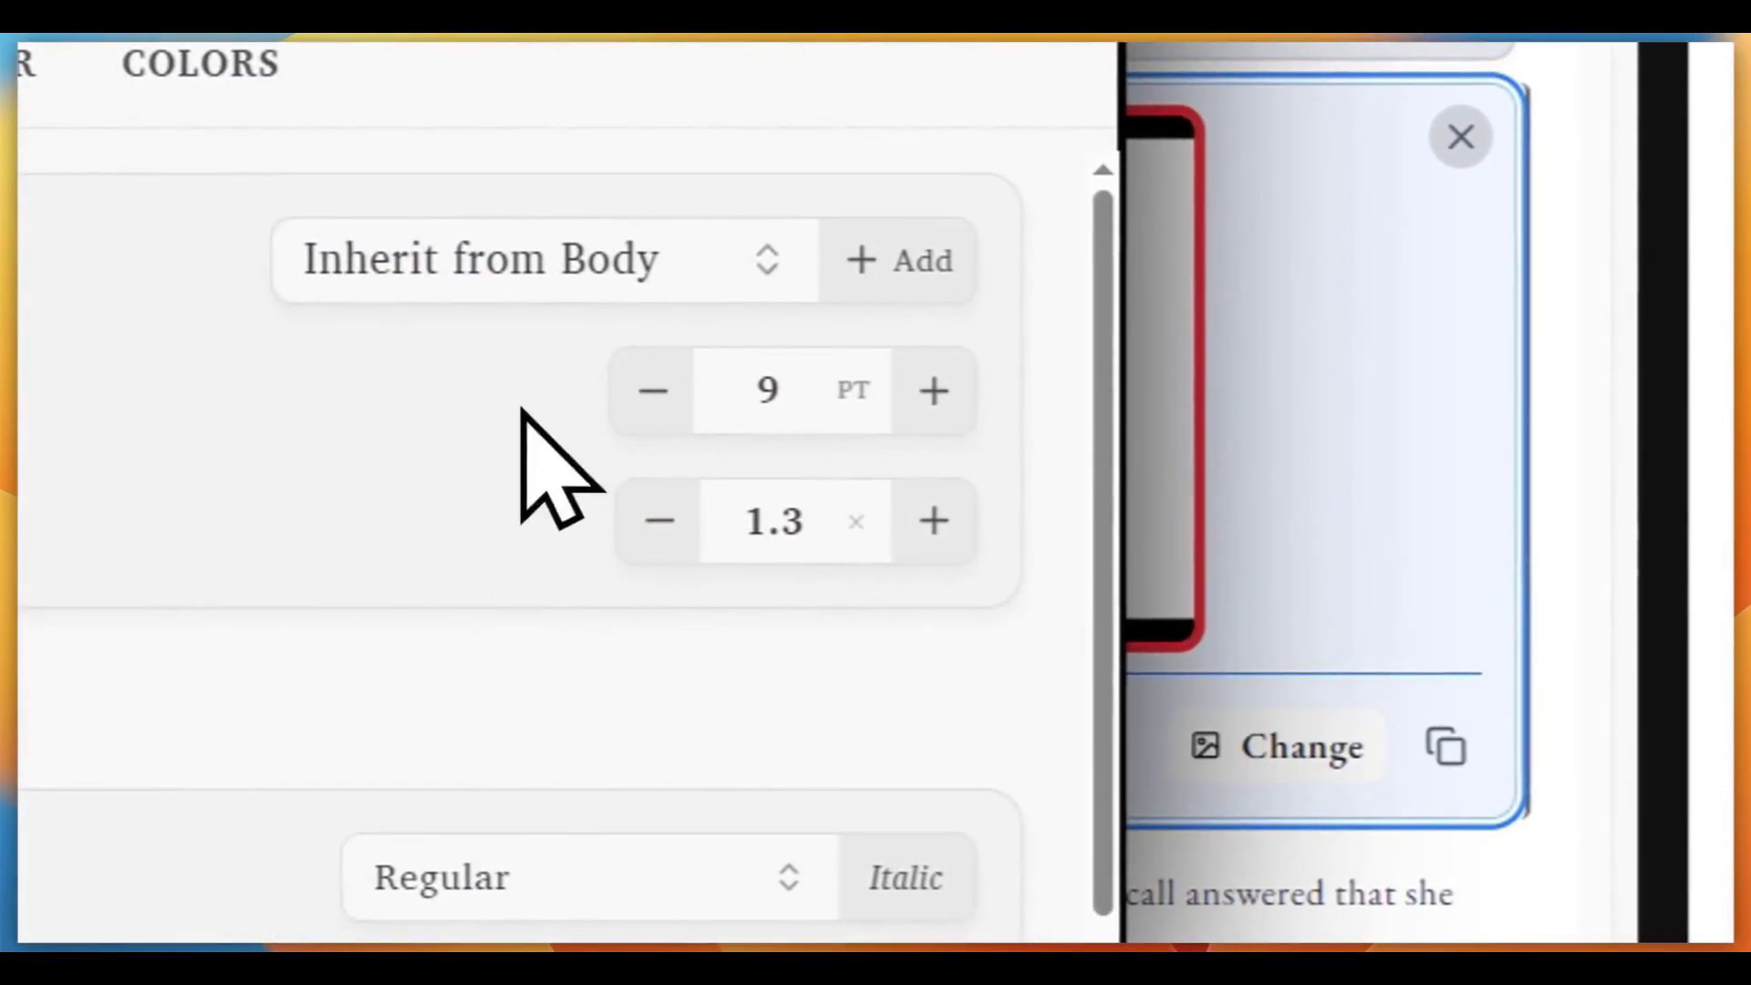
{"action": "left_click", "coordinate": [605, 260]}
{"action": "left_click", "coordinate": [574, 799]}
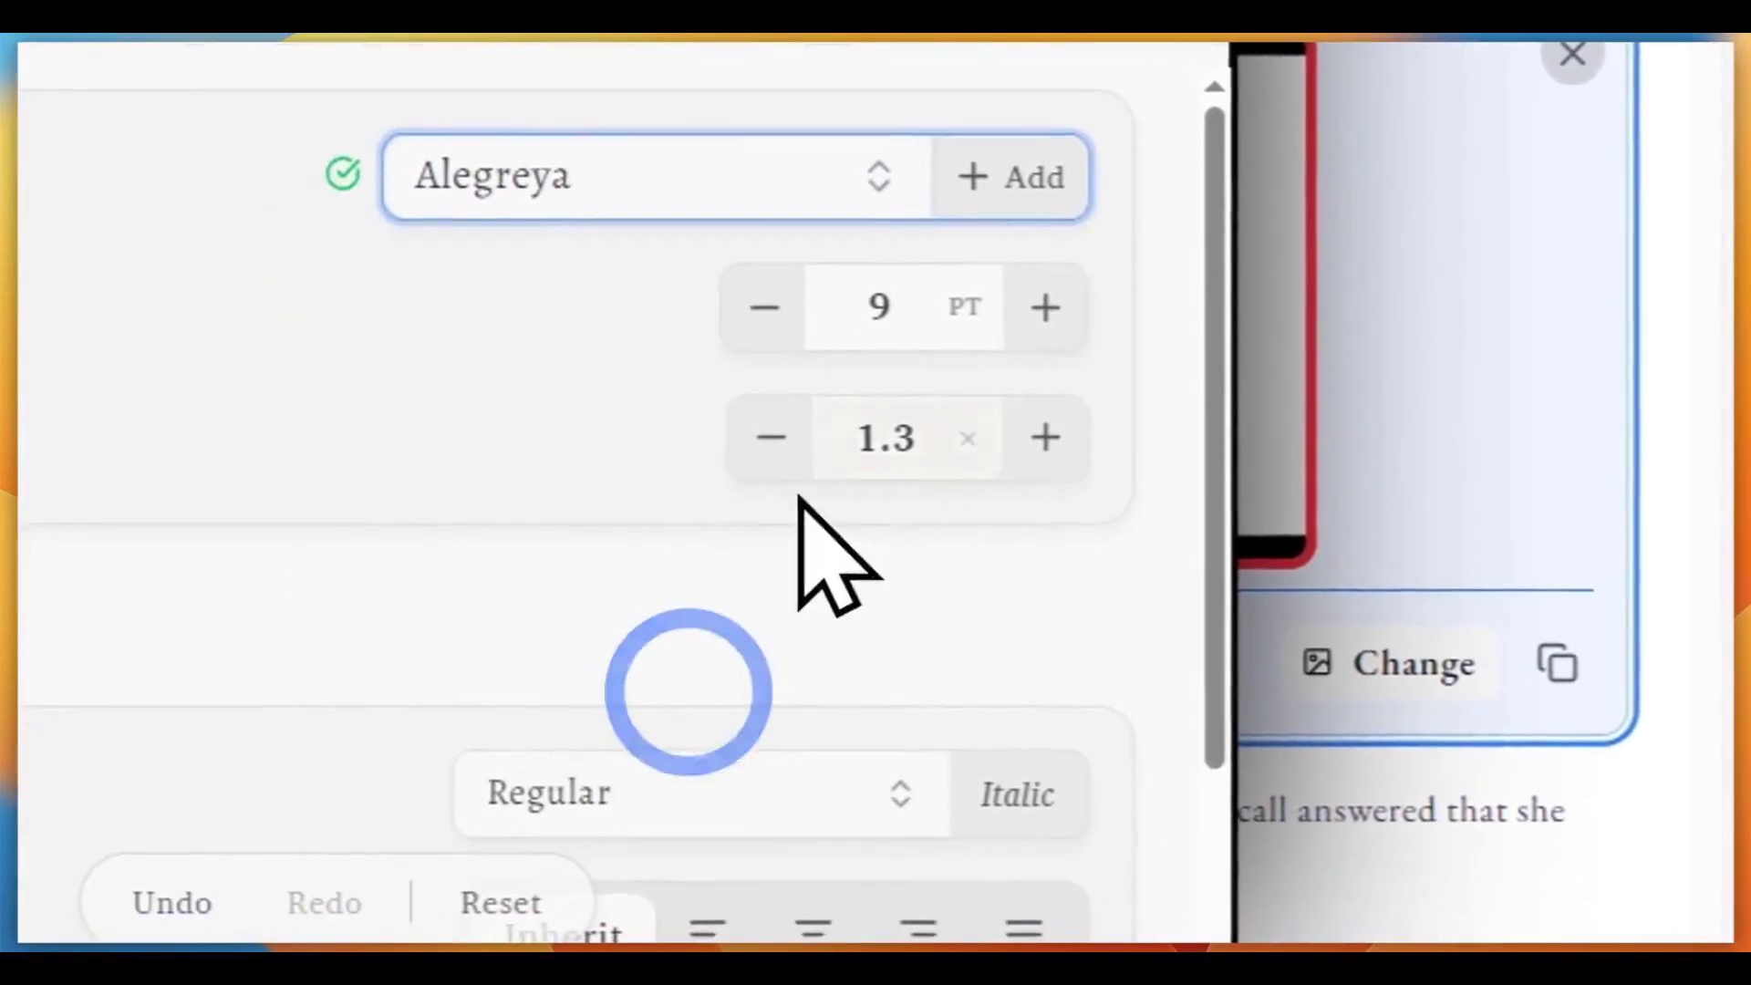
{"action": "left_click", "coordinate": [930, 392]}
{"action": "left_click", "coordinate": [930, 392]}
{"action": "left_click", "coordinate": [1055, 301]}
{"action": "left_click", "coordinate": [1055, 301]}
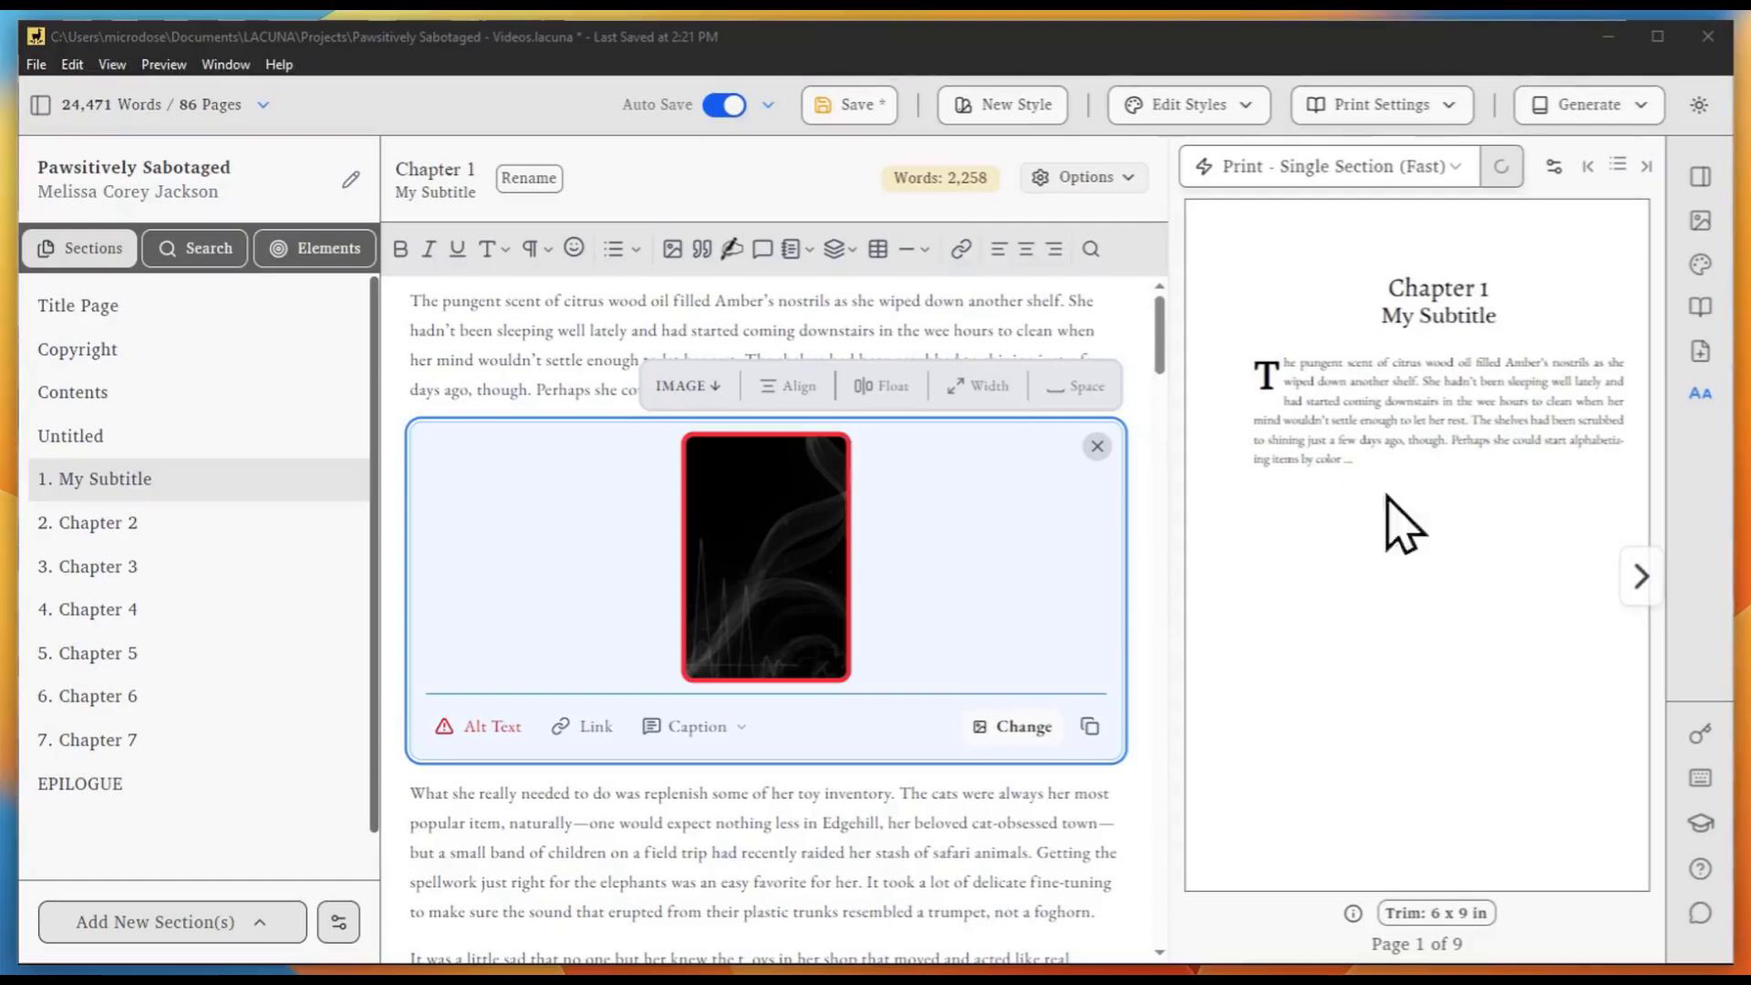
Turn on the print-only Fit to Page option for the Chapter 1 image and compare the neighbouring preview pages before and after
{"action": "left_click", "coordinate": [1644, 578]}
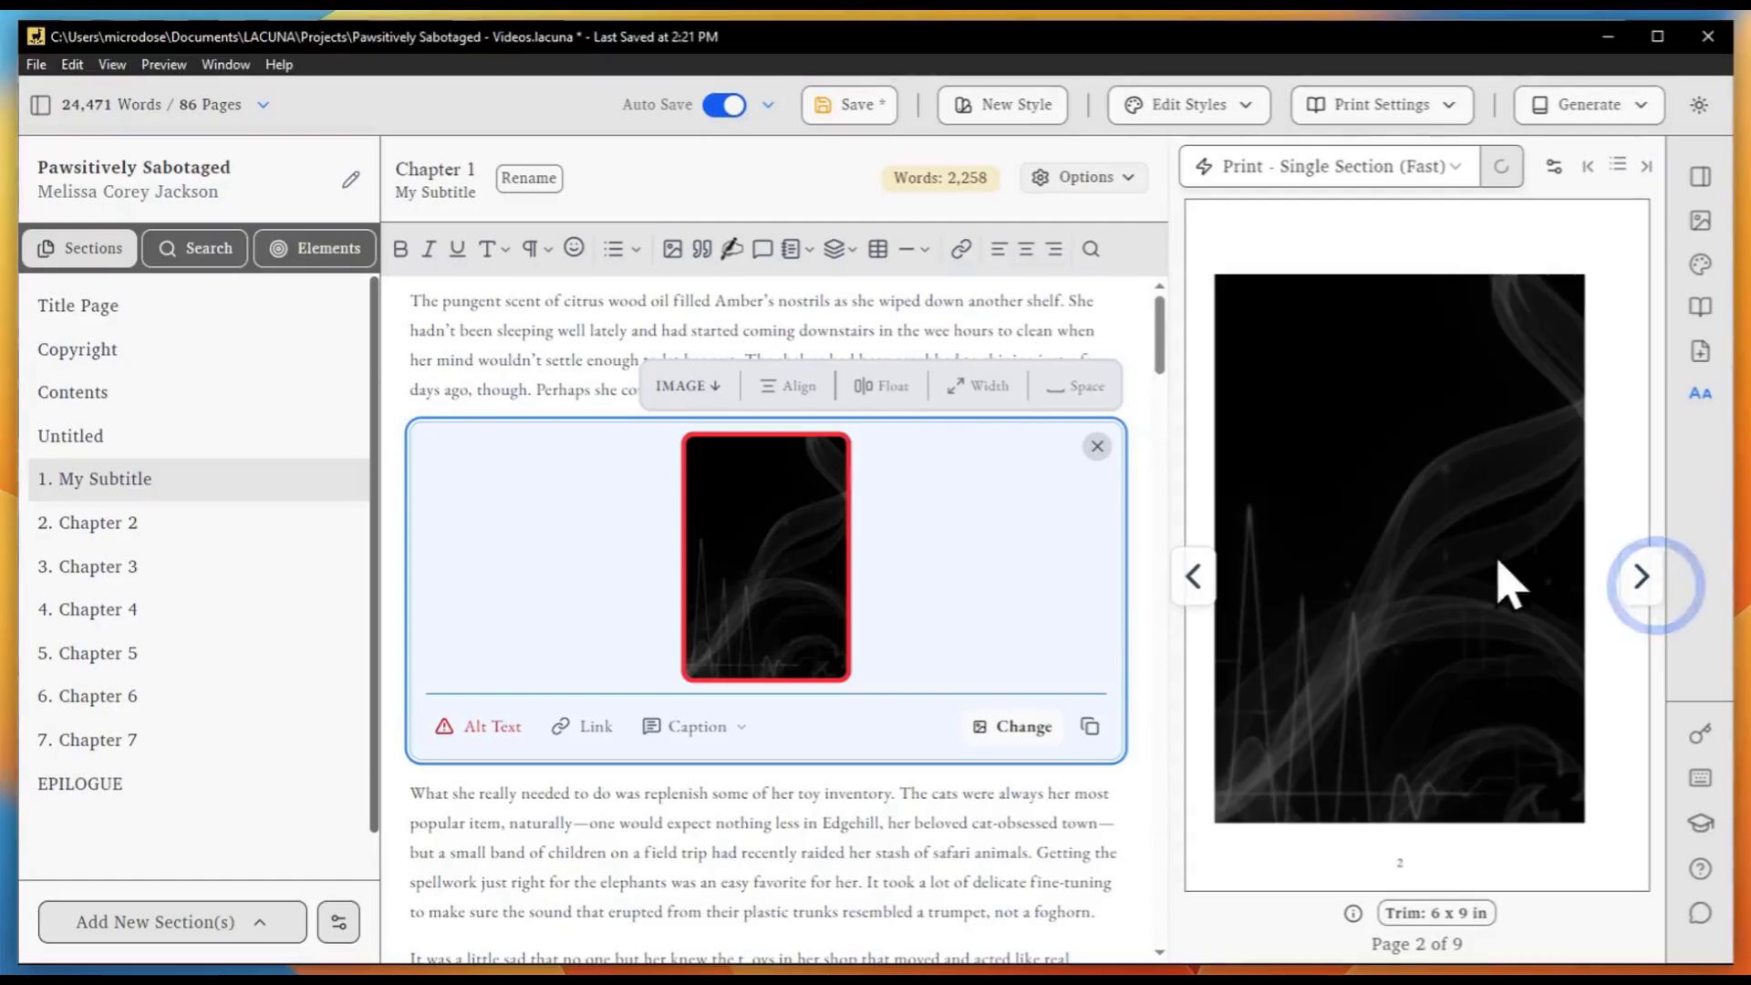
{"action": "left_click", "coordinate": [1192, 577]}
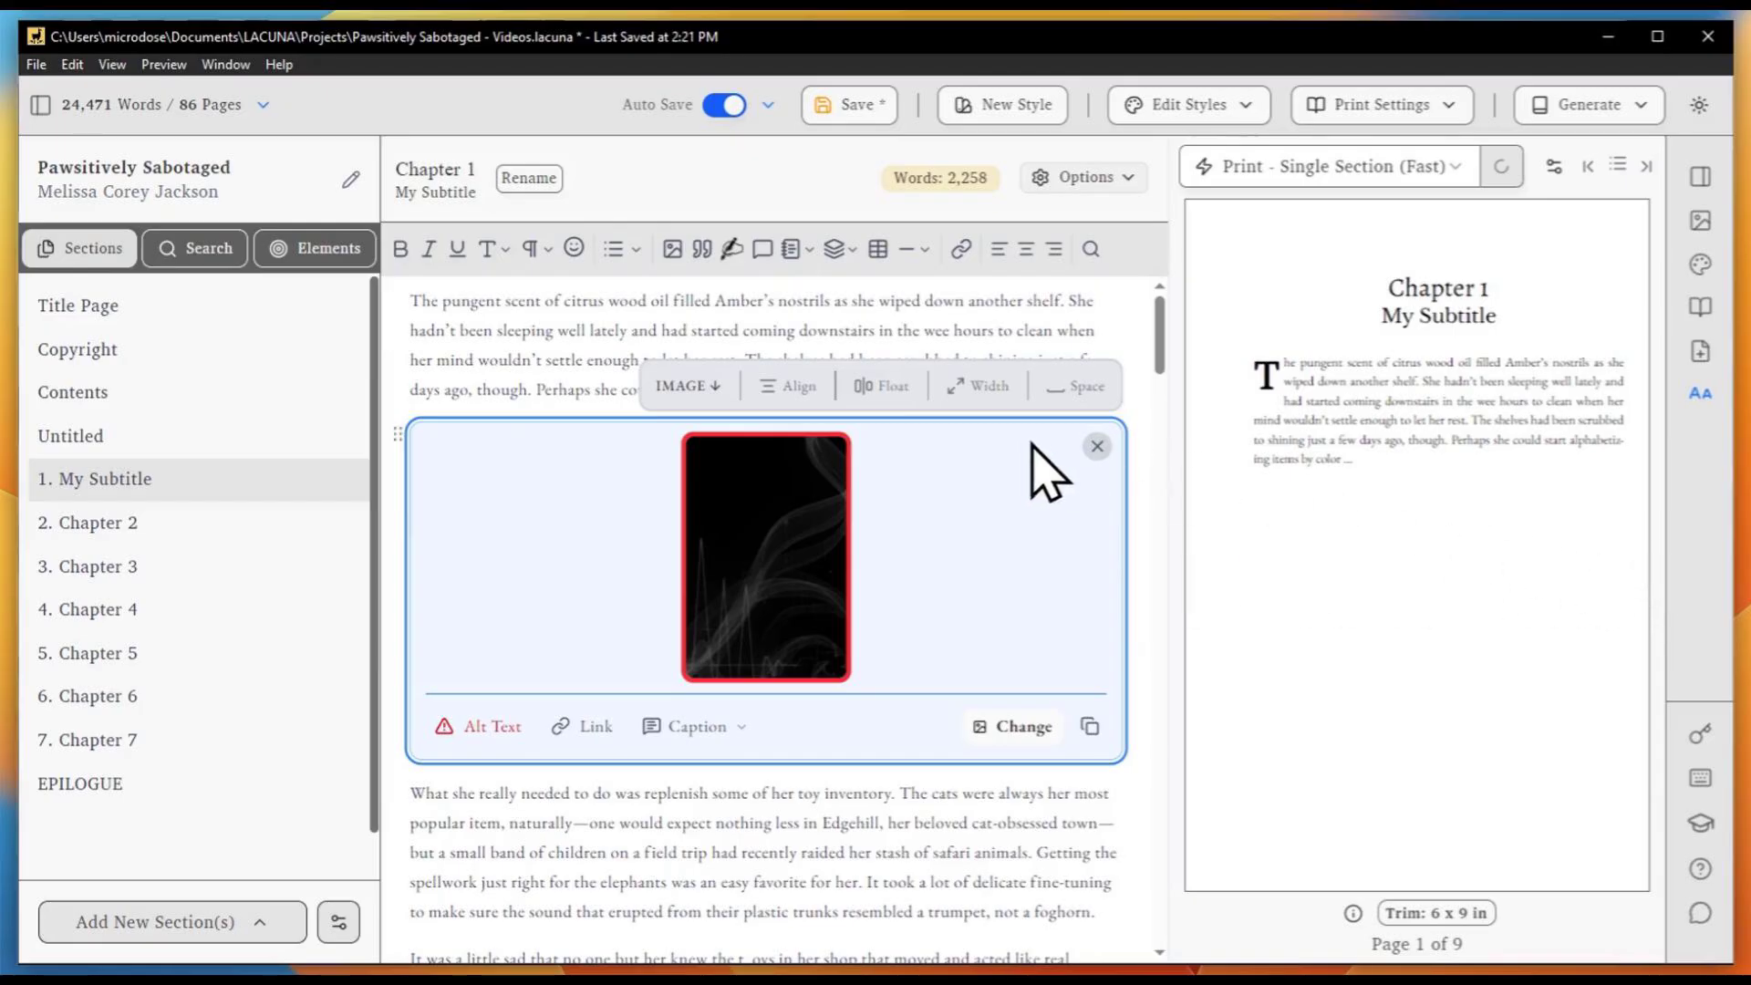
{"action": "left_click", "coordinate": [985, 390]}
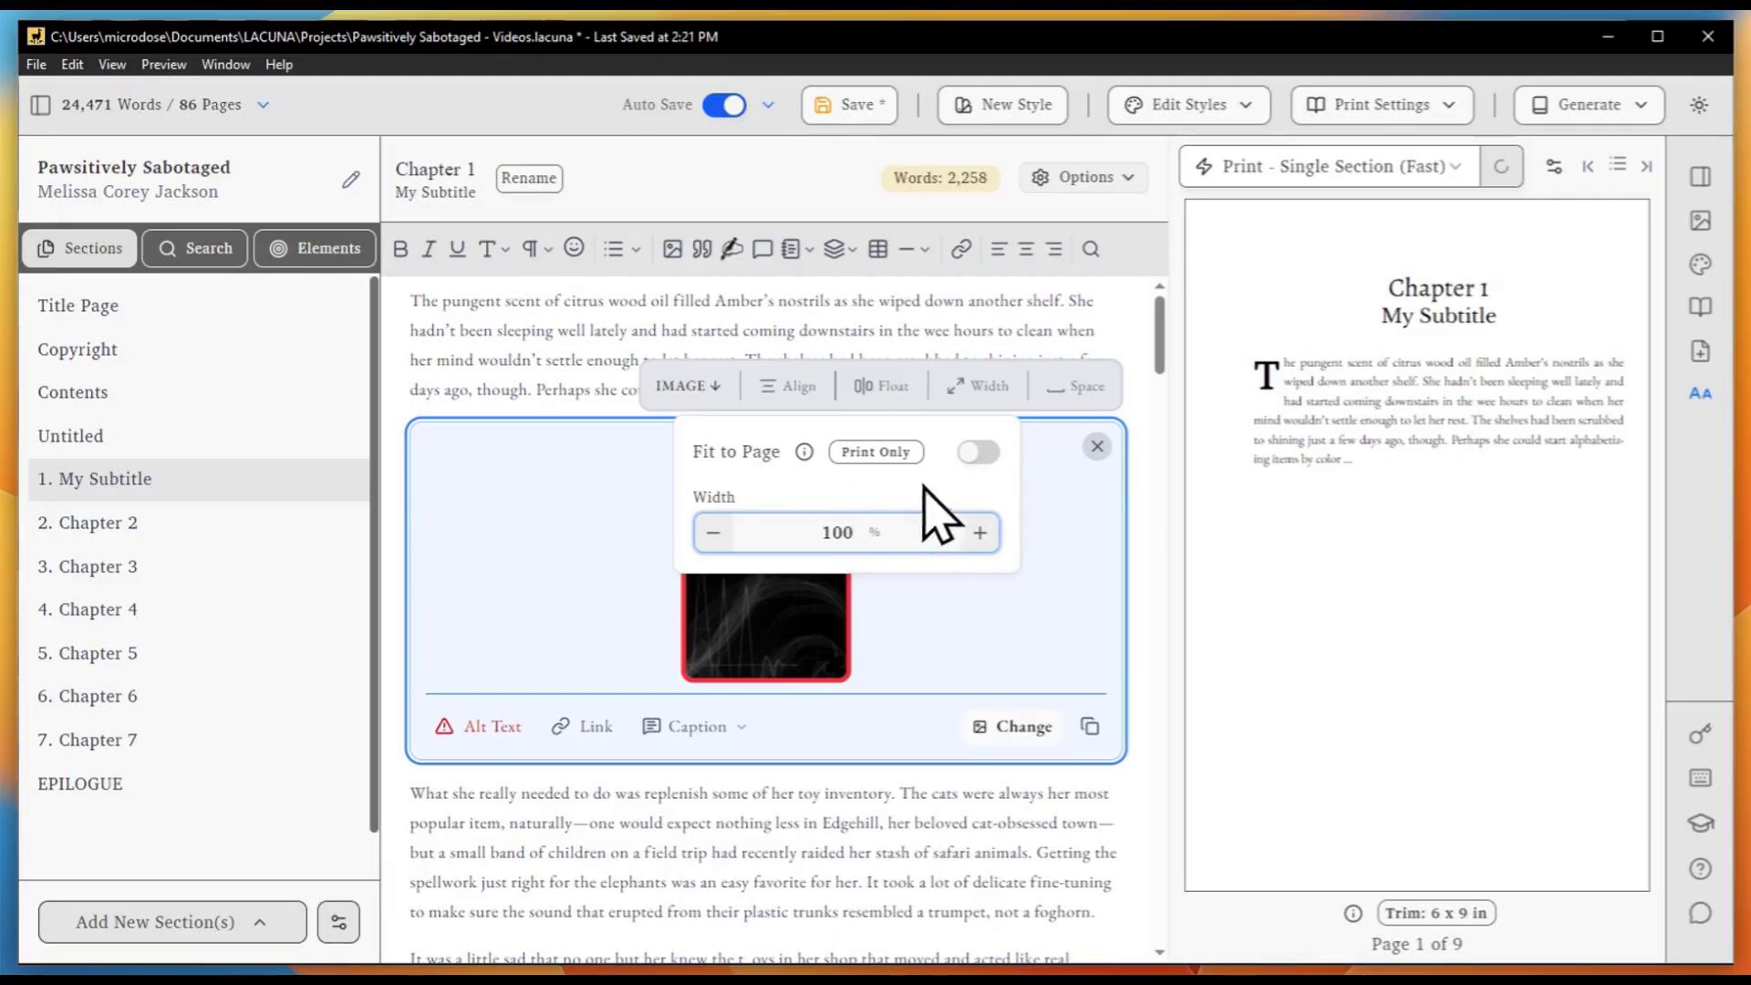
{"action": "left_click", "coordinate": [977, 453]}
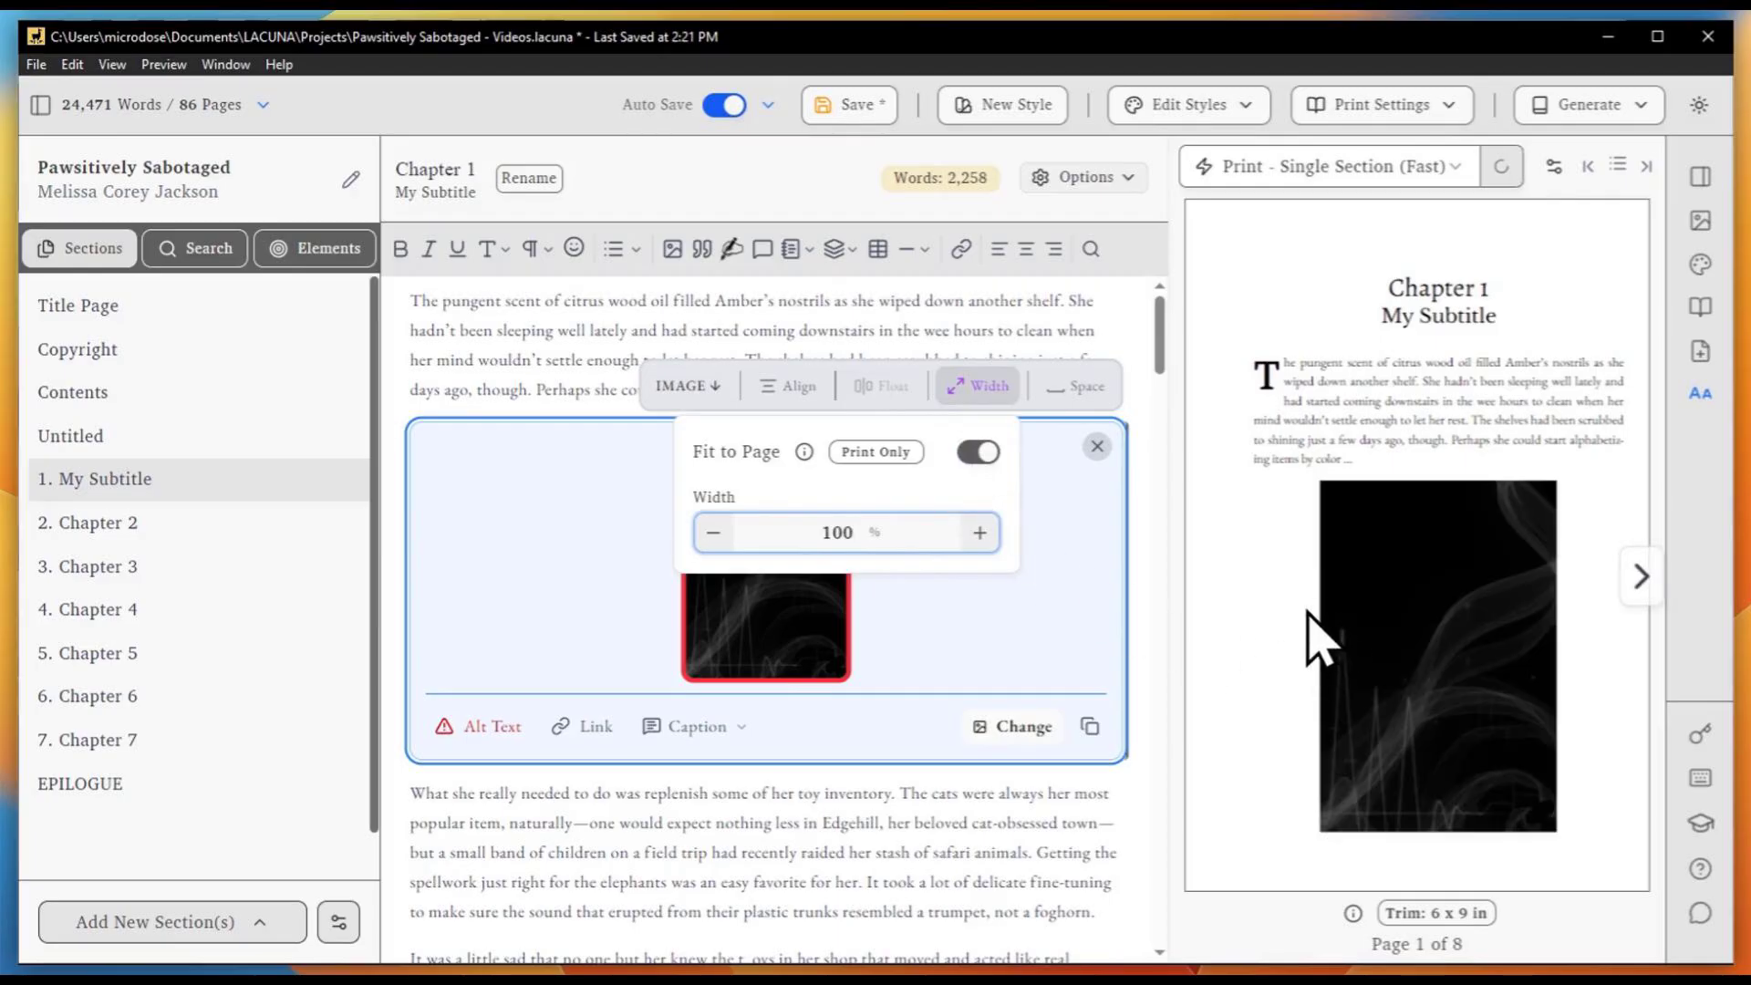
{"action": "left_click", "coordinate": [1641, 576]}
{"action": "left_click", "coordinate": [1189, 577]}
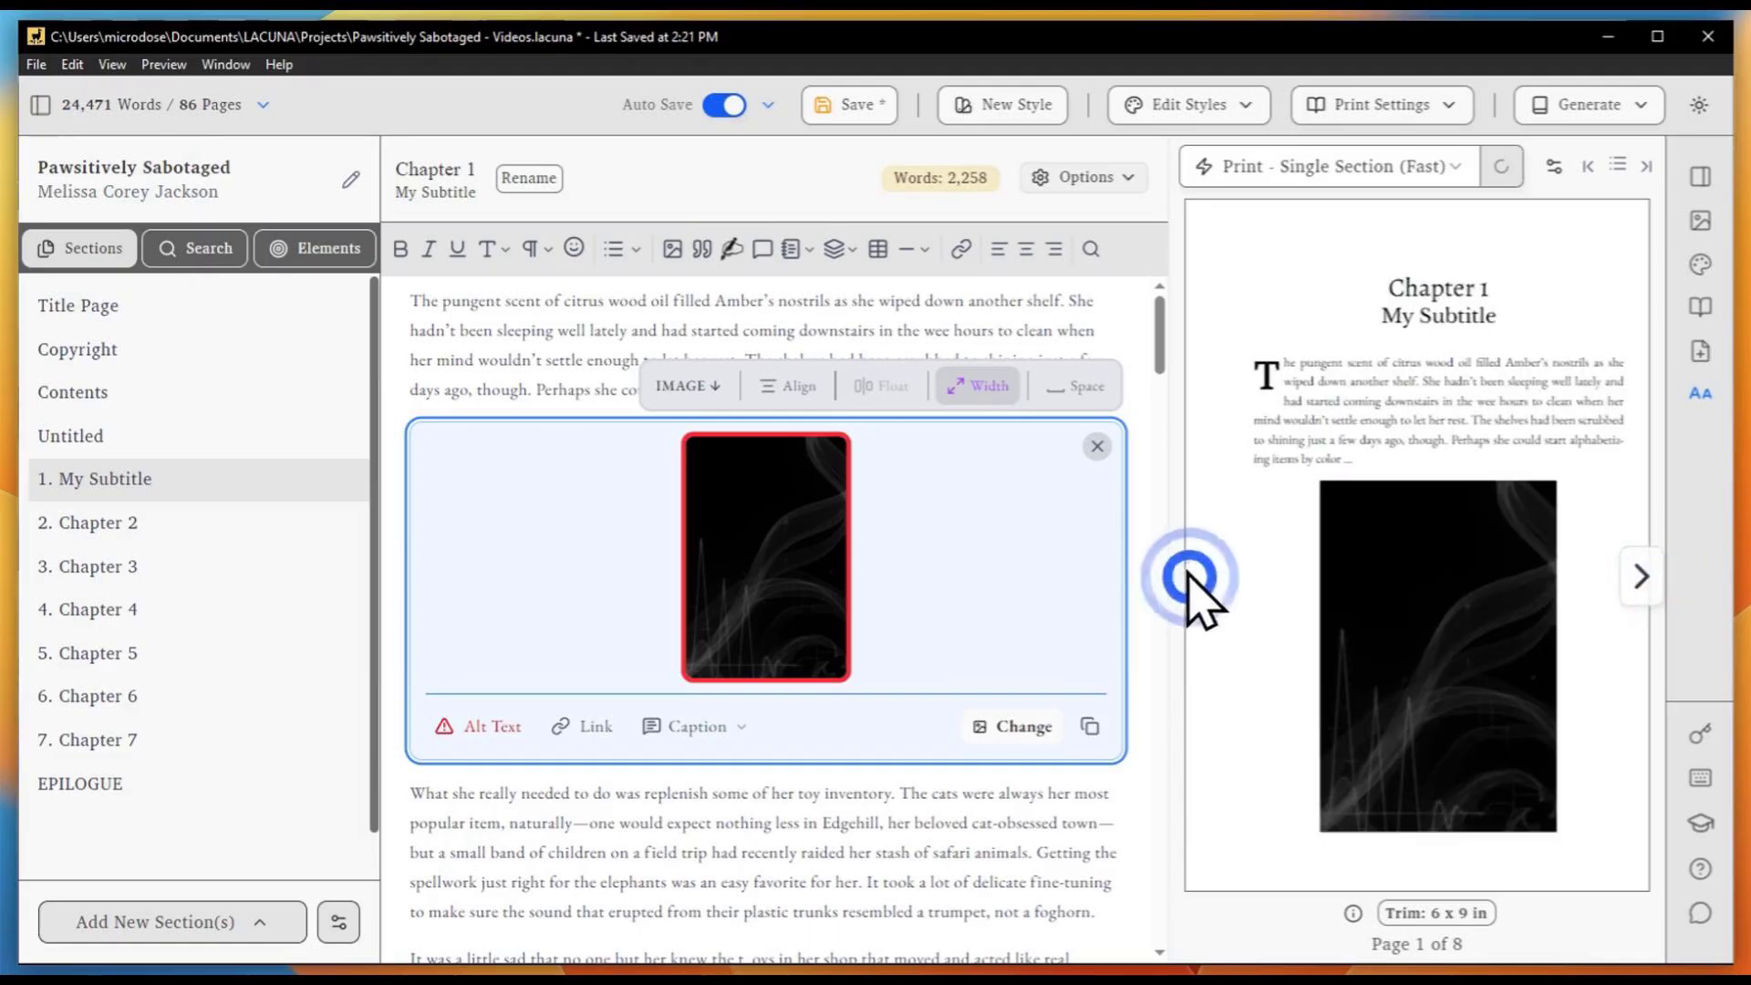